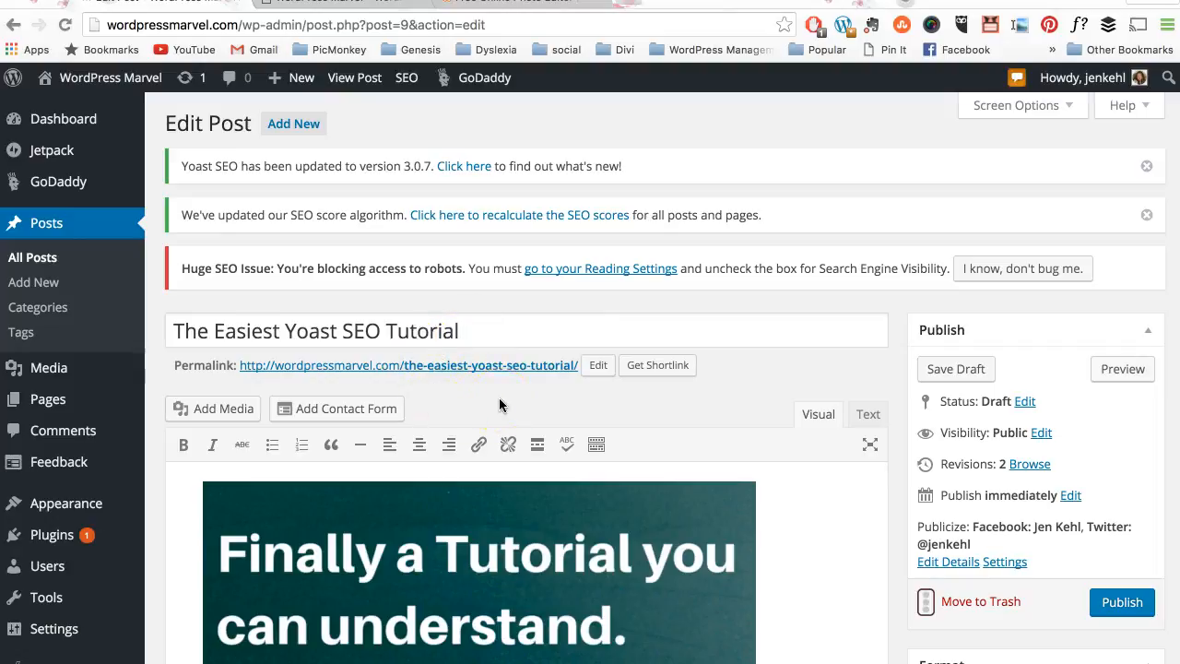
- Shorten the post's permalink slug to easiest-yoast-seo-tutorial by removing its leading "the-"
{"action": "left_click", "coordinate": [597, 368]}
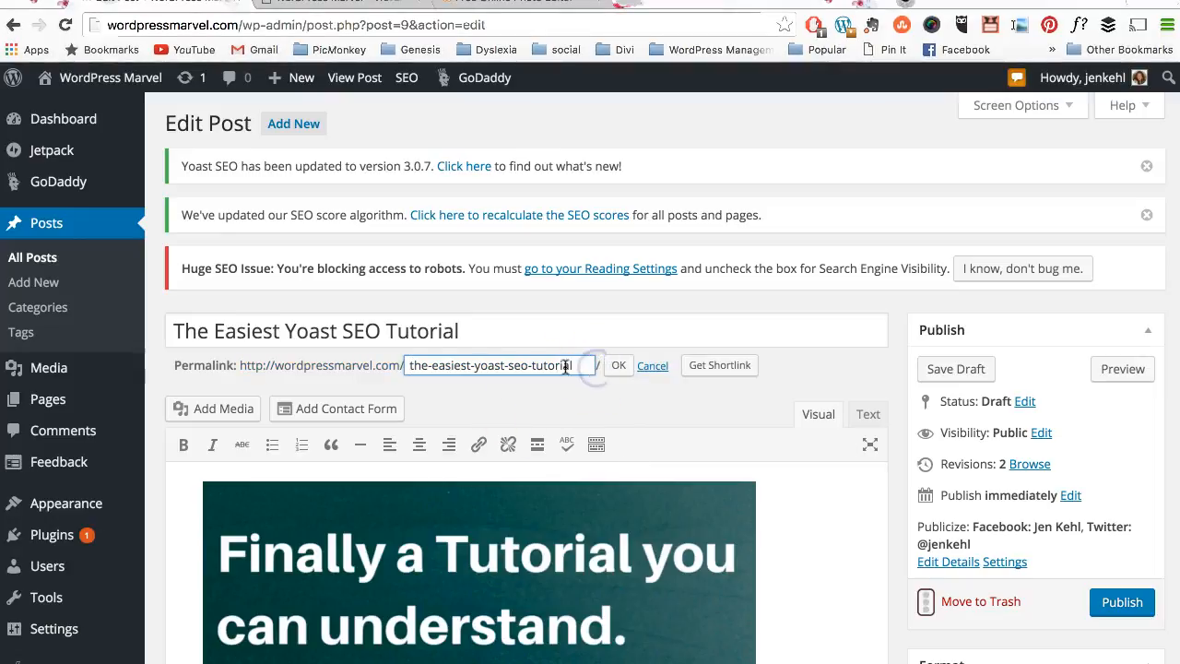
{"action": "left_click", "coordinate": [434, 363]}
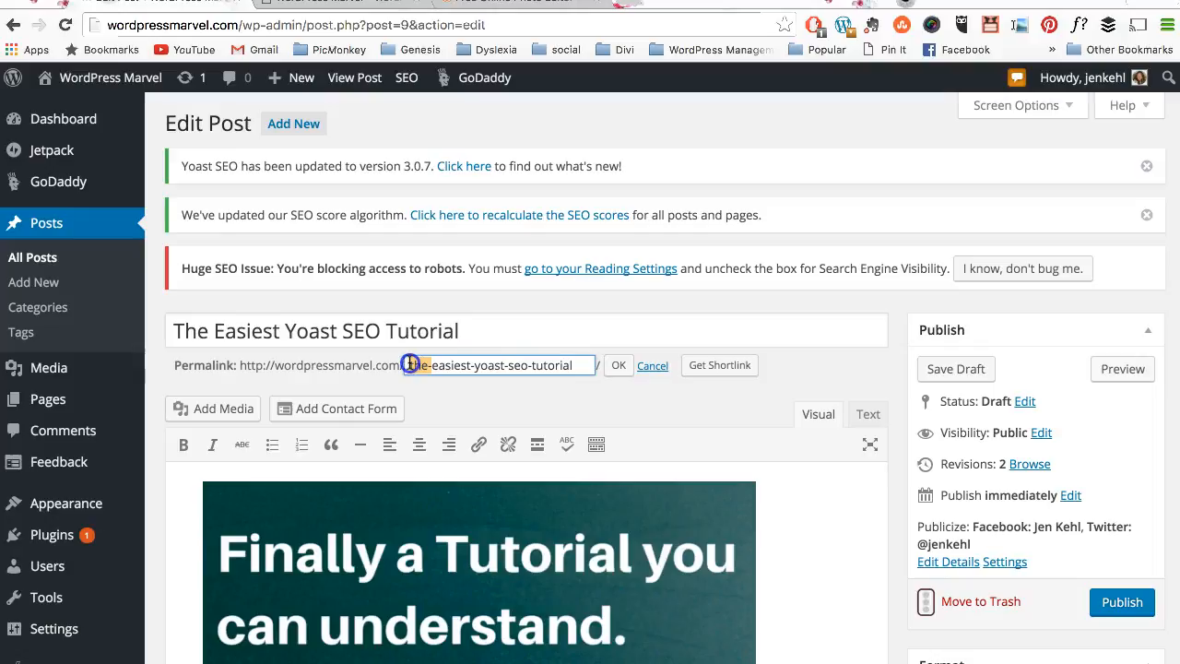
{"action": "key", "text": "BackSpace"}
{"action": "key", "text": "BackSpace"}
{"action": "key", "text": "BackSpace"}
{"action": "key", "text": "BackSpace"}
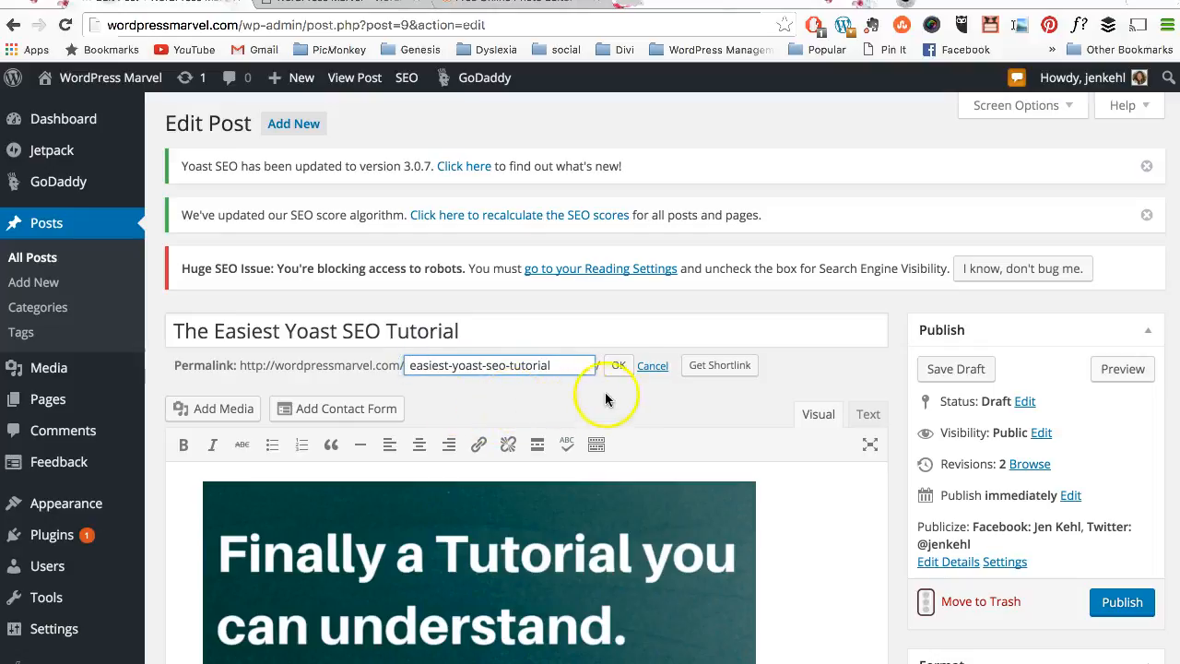
{"action": "left_click", "coordinate": [613, 368]}
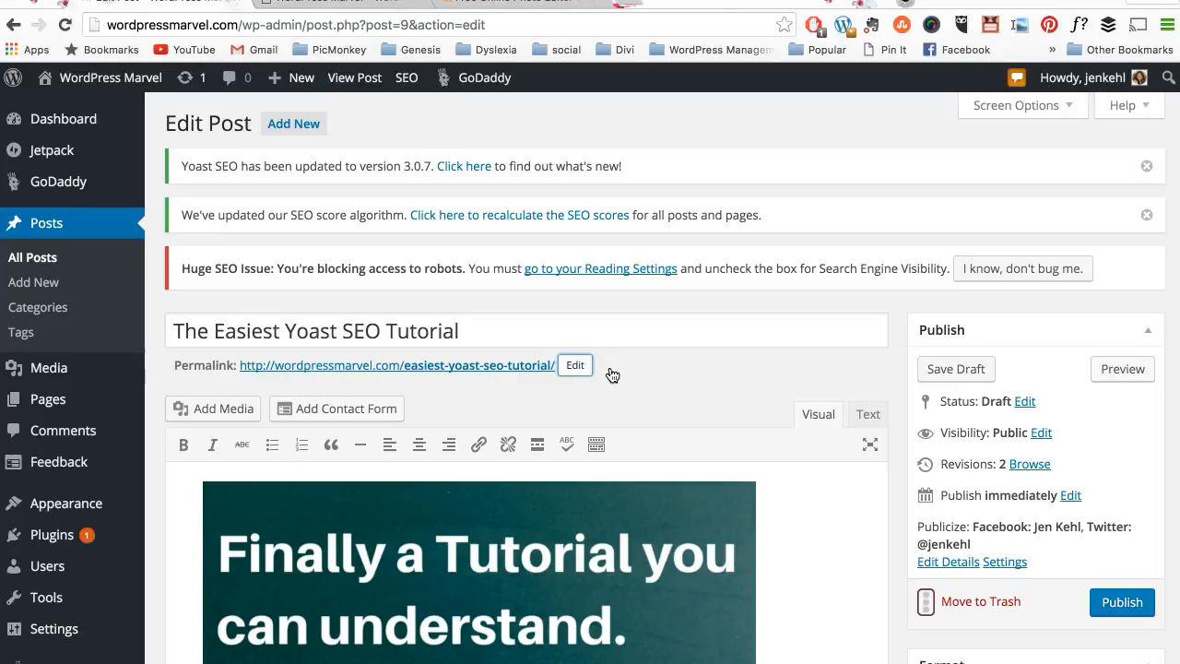
{"action": "left_click", "coordinate": [578, 366]}
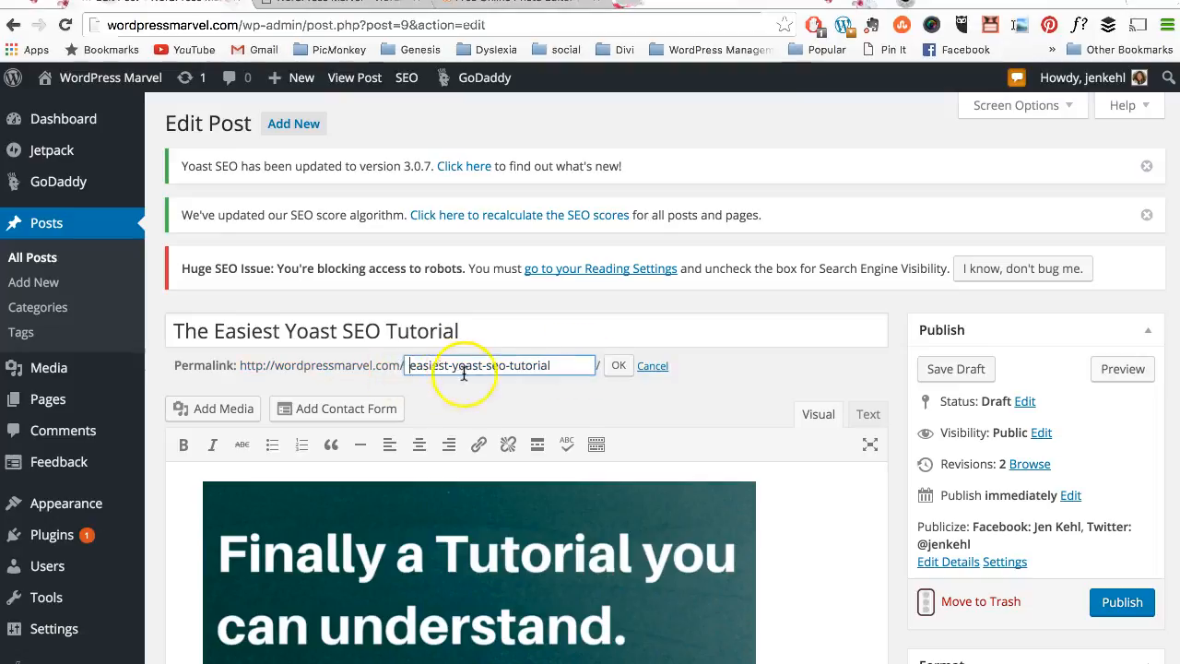
{"action": "left_click", "coordinate": [448, 369]}
{"action": "left_click", "coordinate": [619, 365]}
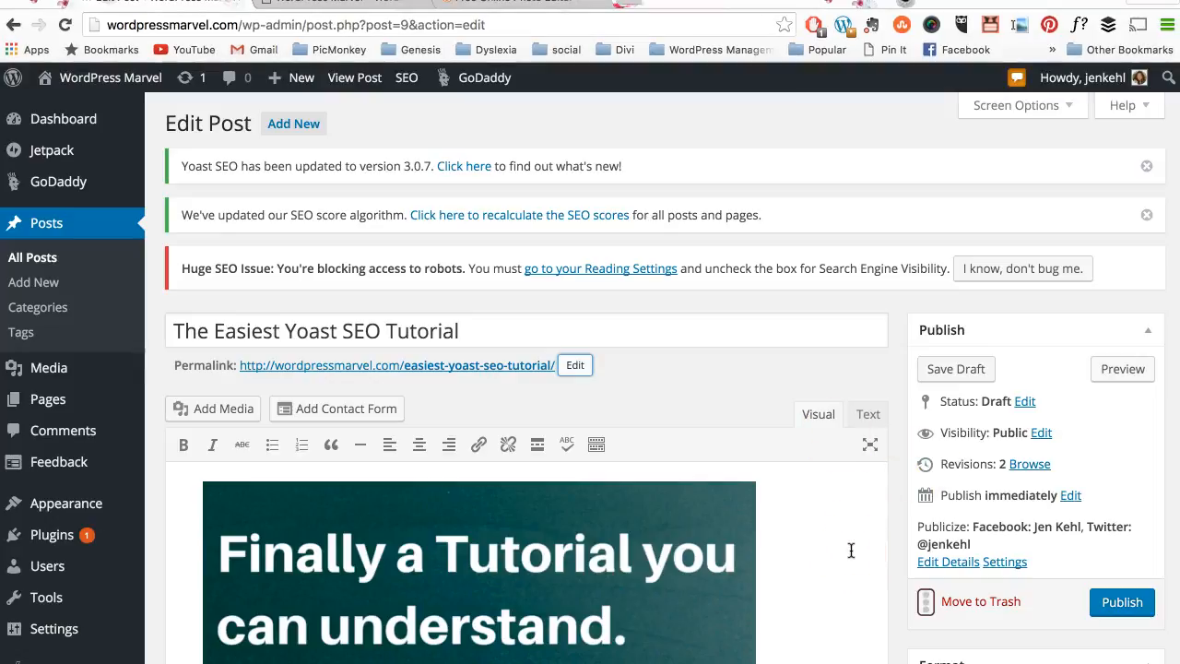
- Look through the post's content down to the Yoast SEO section below it
{"action": "scroll", "coordinate": [851, 550], "scroll_direction": "down", "scroll_amount": 5}
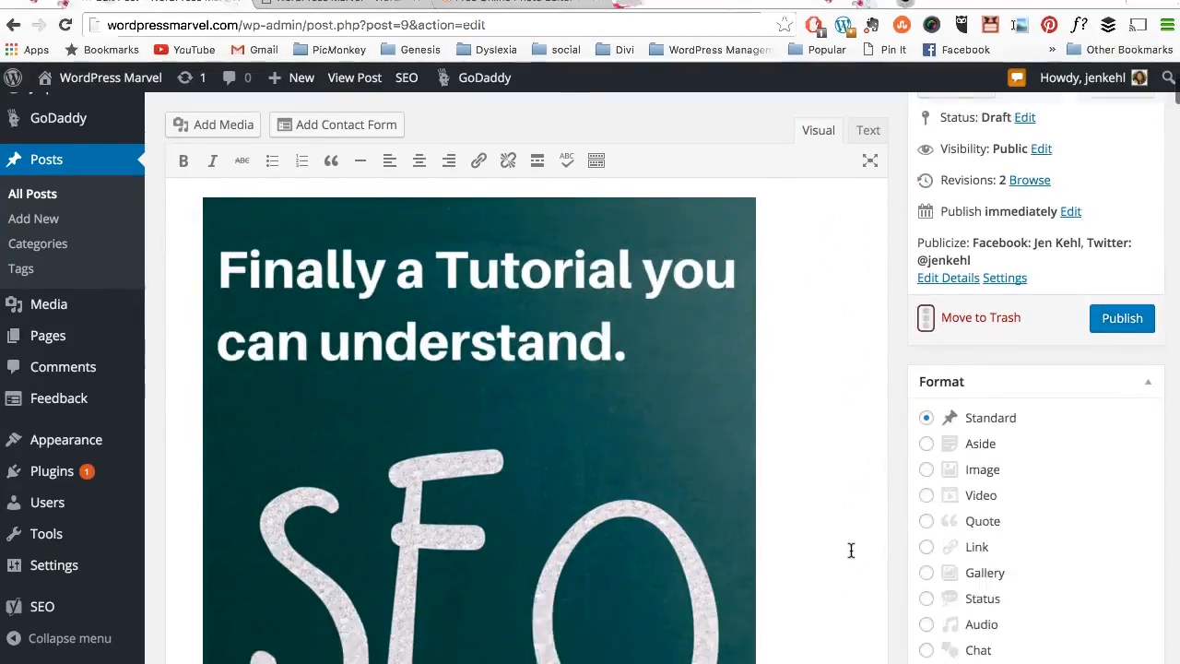
{"action": "scroll", "coordinate": [851, 550], "scroll_direction": "up", "scroll_amount": 4}
{"action": "scroll", "coordinate": [851, 551], "scroll_direction": "up", "scroll_amount": 1}
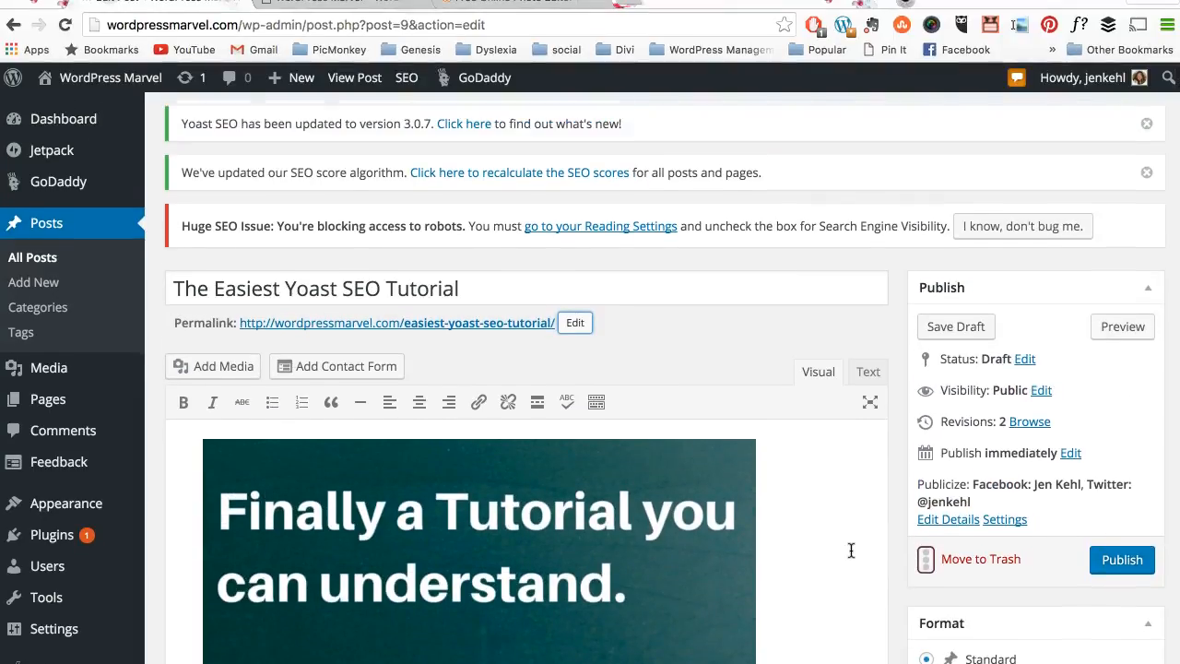
{"action": "scroll", "coordinate": [851, 550], "scroll_direction": "down", "scroll_amount": 8}
{"action": "scroll", "coordinate": [851, 551], "scroll_direction": "down", "scroll_amount": 20}
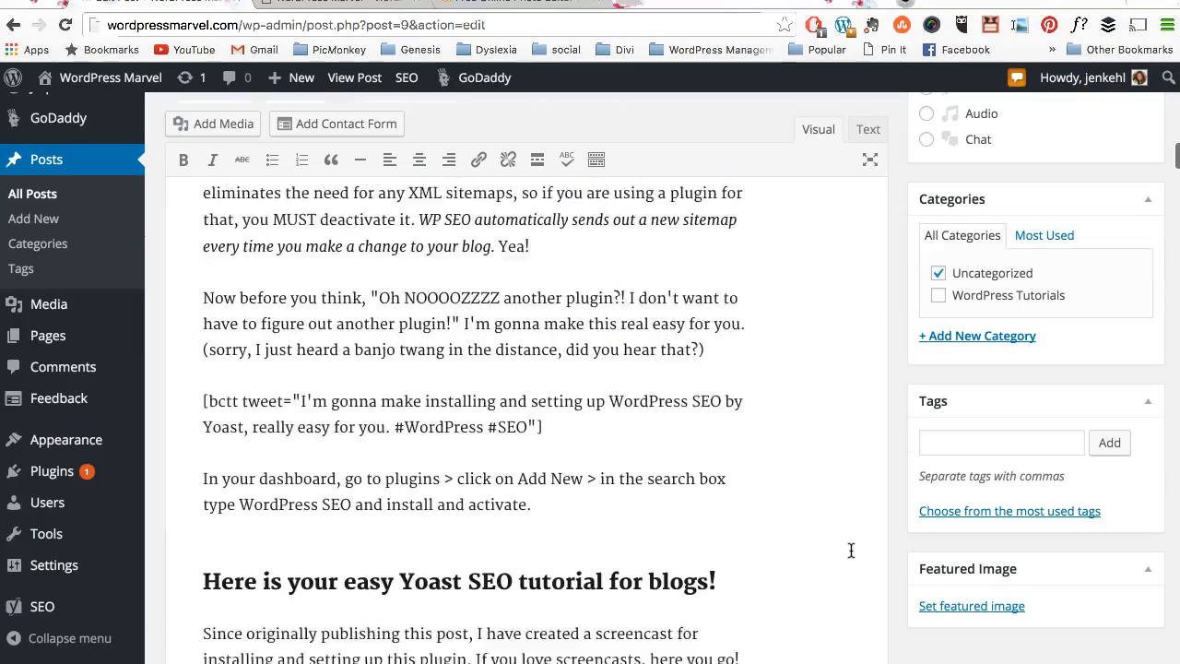
{"action": "scroll", "coordinate": [851, 550], "scroll_direction": "down", "scroll_amount": 20}
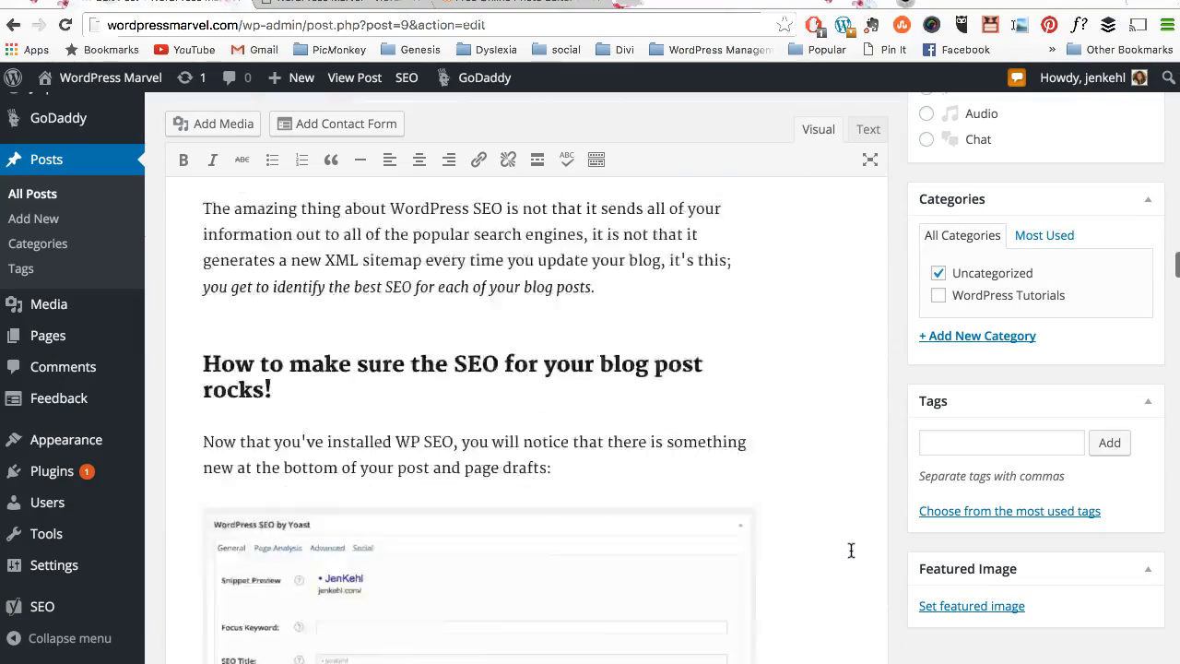
{"action": "scroll", "coordinate": [851, 551], "scroll_direction": "down", "scroll_amount": 20}
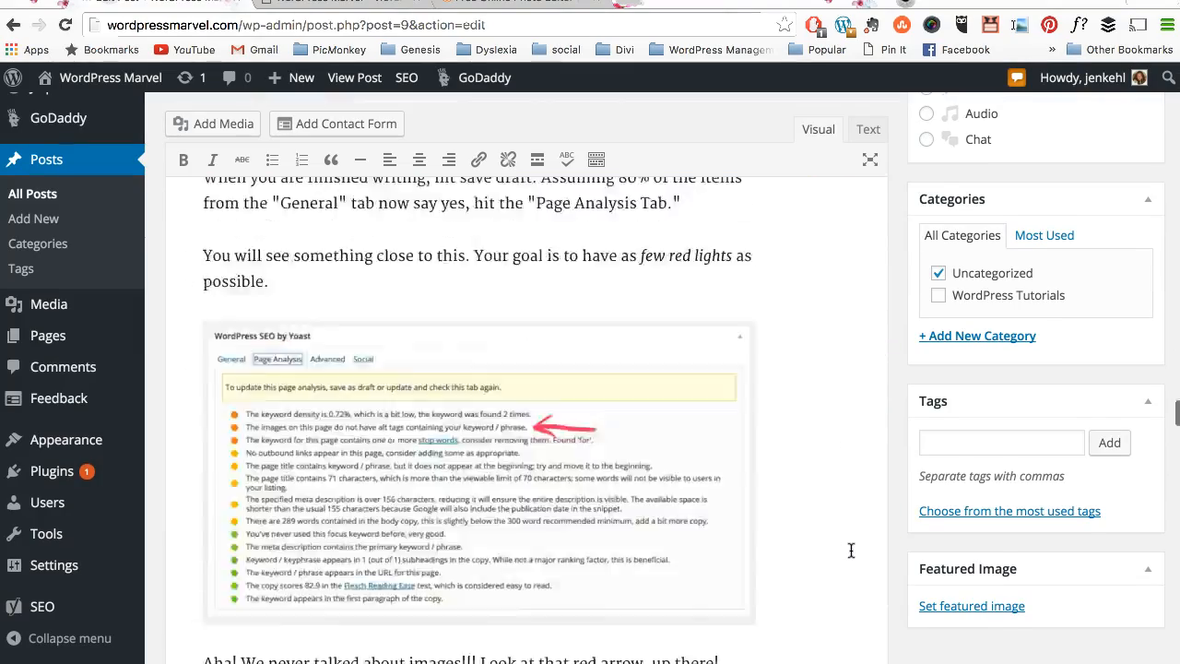
{"action": "scroll", "coordinate": [851, 550], "scroll_direction": "down", "scroll_amount": 20}
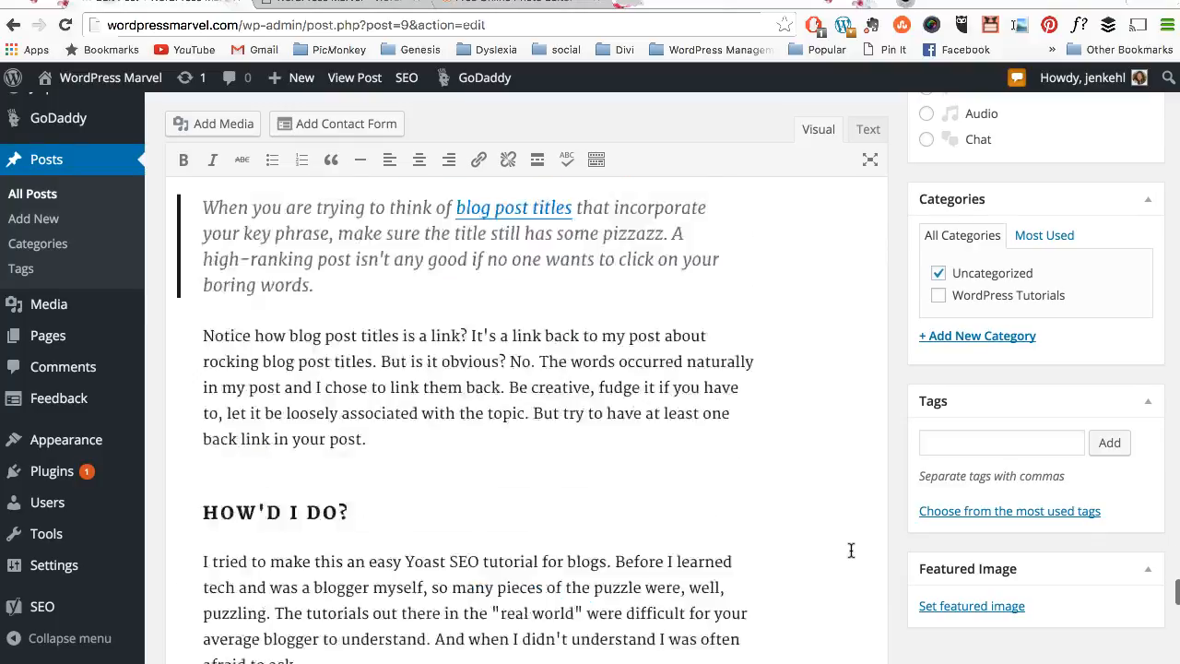
{"action": "scroll", "coordinate": [849, 550], "scroll_direction": "down", "scroll_amount": 3}
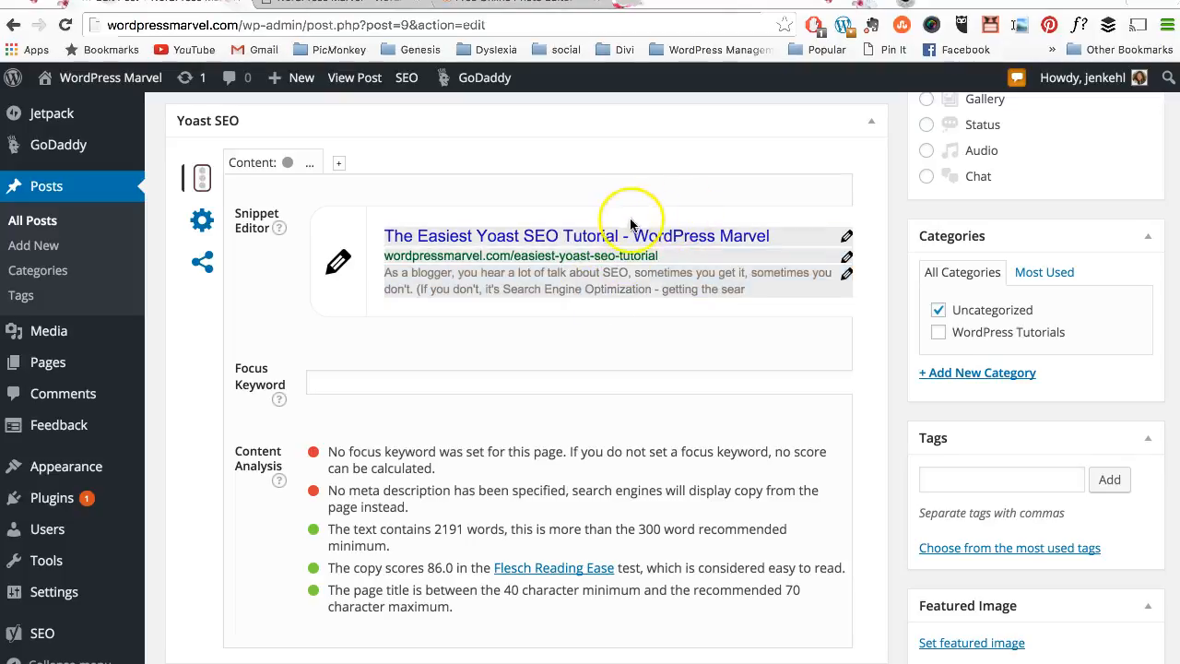
- Set the SEO title in the Yoast snippet editor to "The Day I Took My 5yo To Target"
{"action": "left_click", "coordinate": [847, 237]}
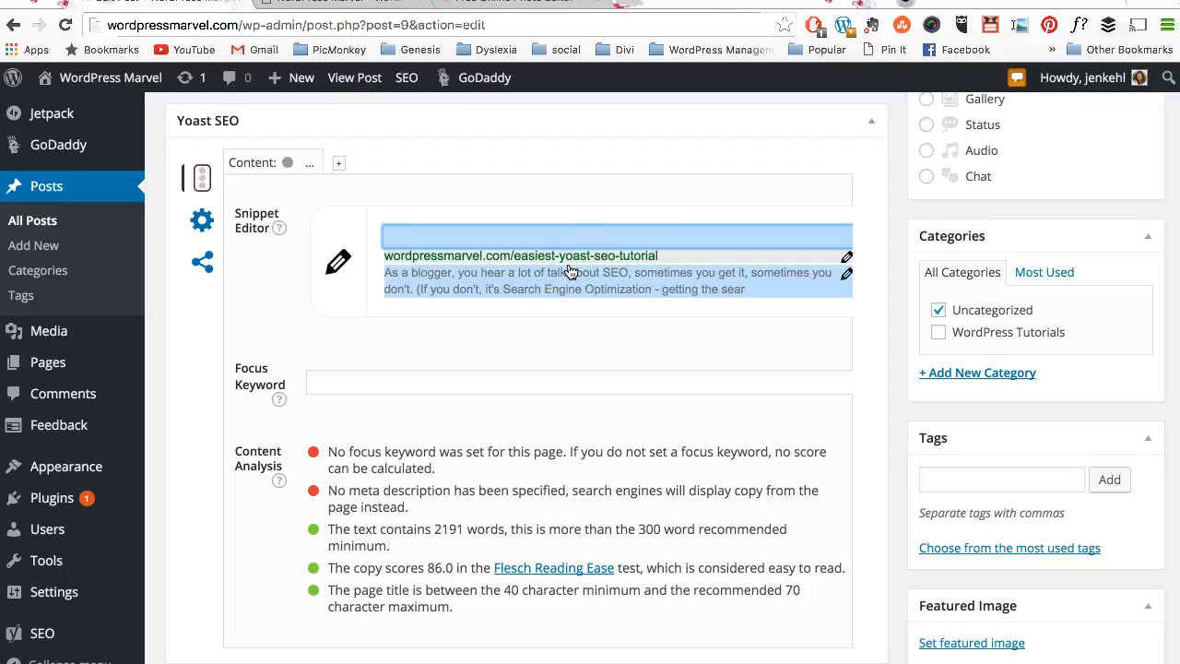
{"action": "type", "text": "The Day I toolk"}
{"action": "key", "text": "BackSpace"}
{"action": "key", "text": "BackSpace"}
{"action": "key", "text": "BackSpace"}
{"action": "key", "text": "BackSpace"}
{"action": "key", "text": "BackSpace"}
{"action": "key", "text": "BackSpace"}
{"action": "type", "text": "Took M"}
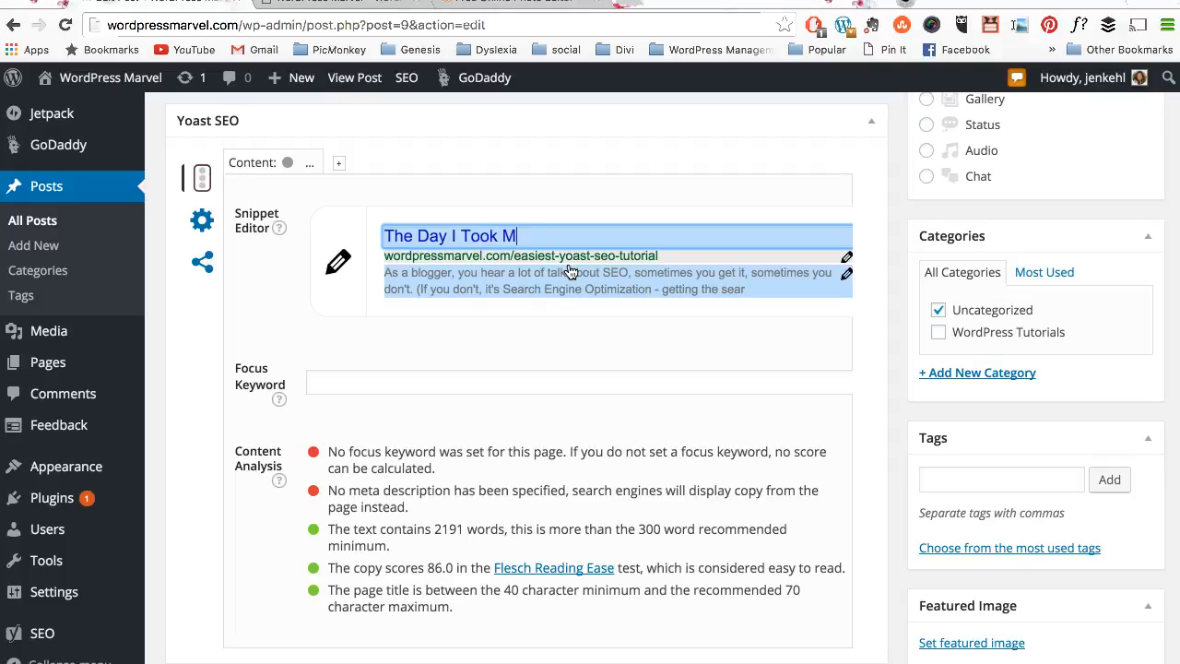
{"action": "type", "text": "y 5yo To Target"}
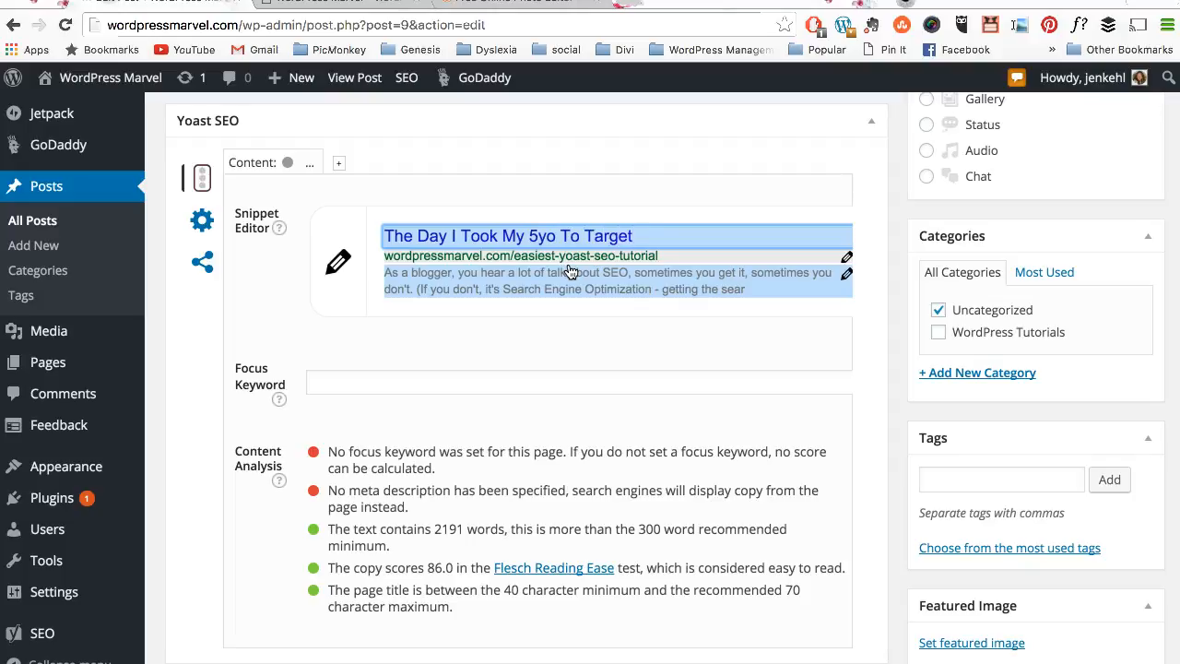
{"action": "key", "text": "Tab"}
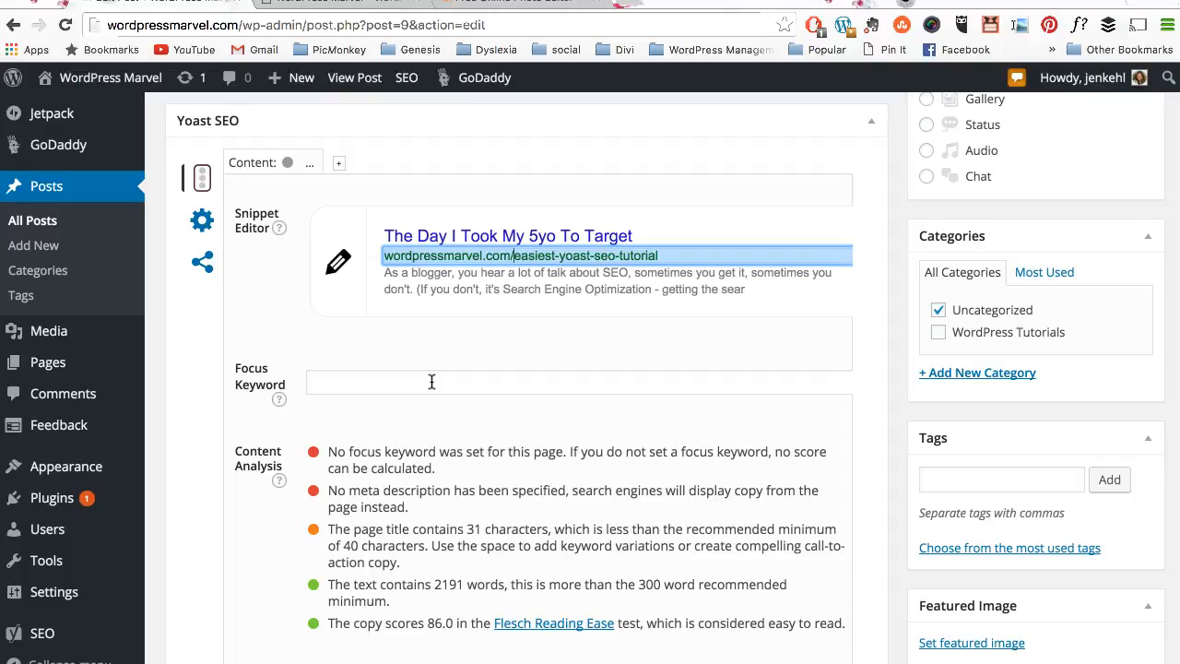
- Replace the SEO title in the snippet editor with "The Easiest Yoast SEO tutorial"
{"action": "left_click", "coordinate": [649, 236]}
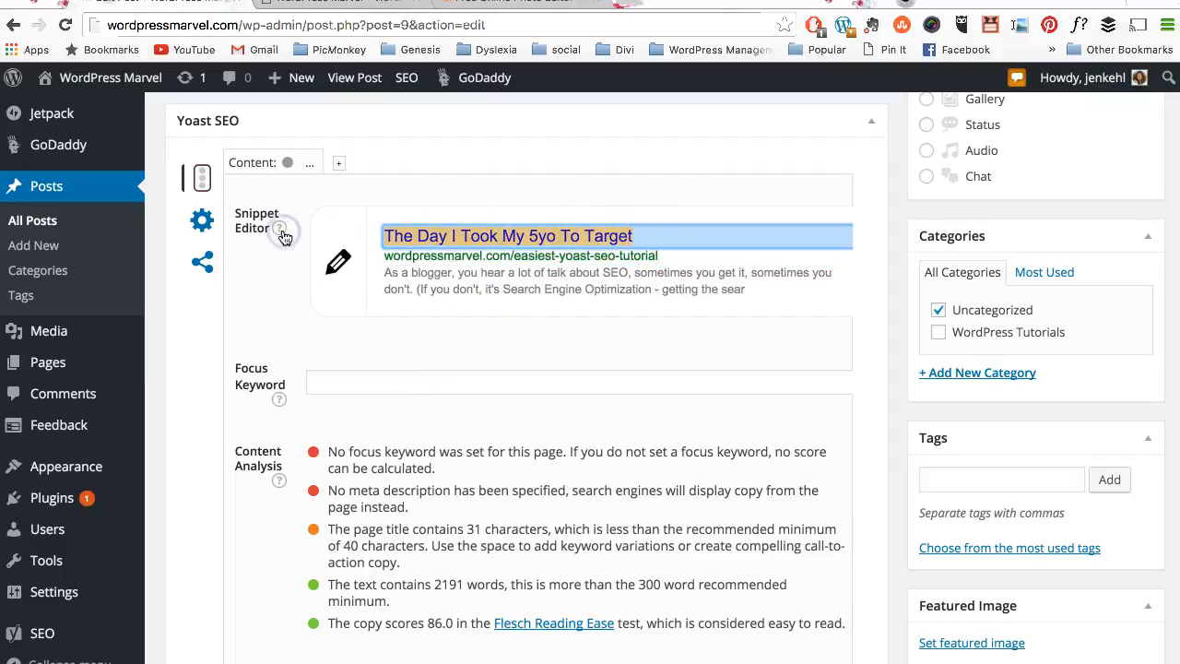
{"action": "type", "text": "The Easiest "}
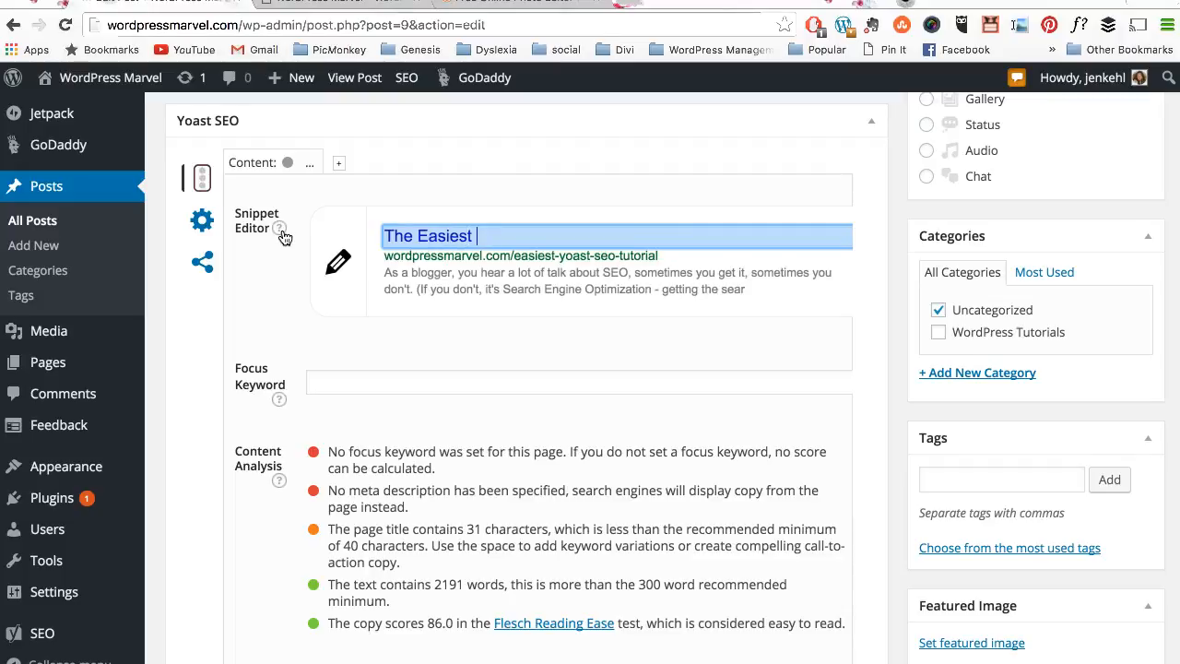
{"action": "type", "text": "Yoast SEO tutorial"}
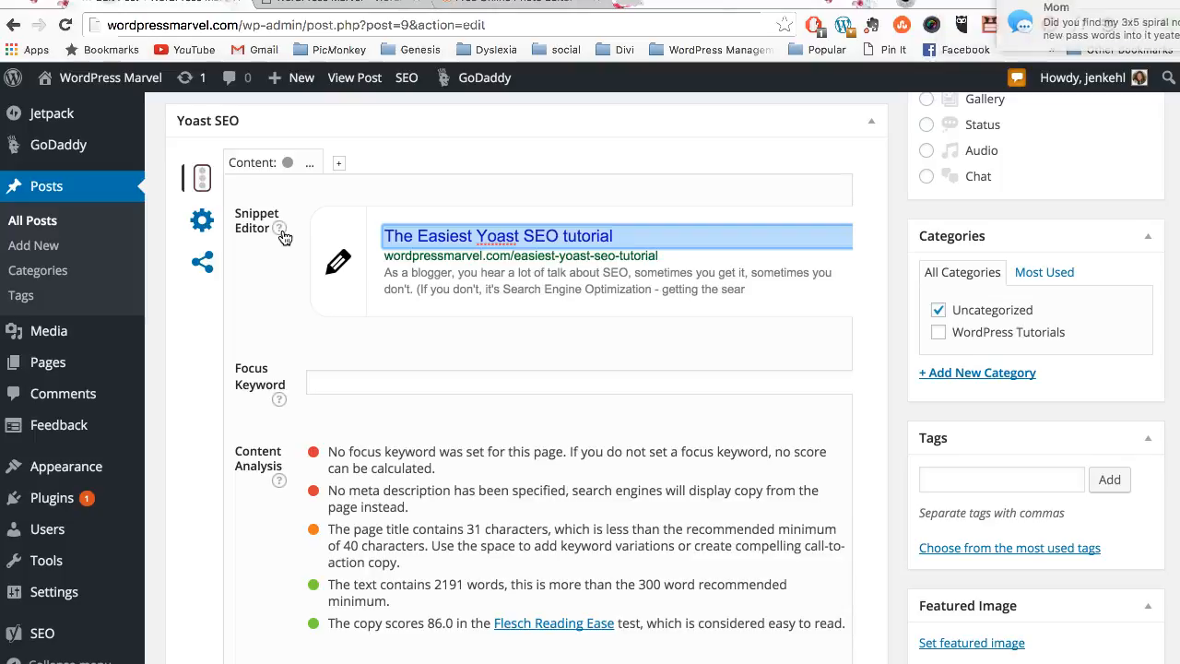
- Examine the URL slug and meta description lines in the Yoast snippet editor
{"action": "left_click", "coordinate": [513, 258]}
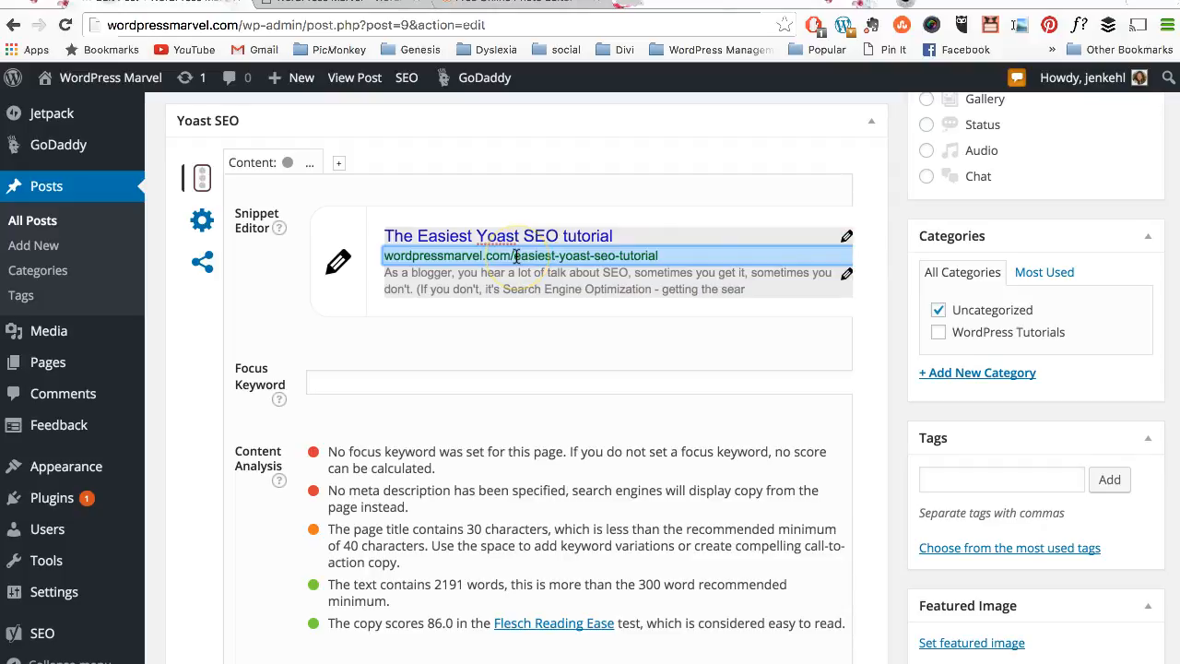
{"action": "left_click", "coordinate": [643, 254]}
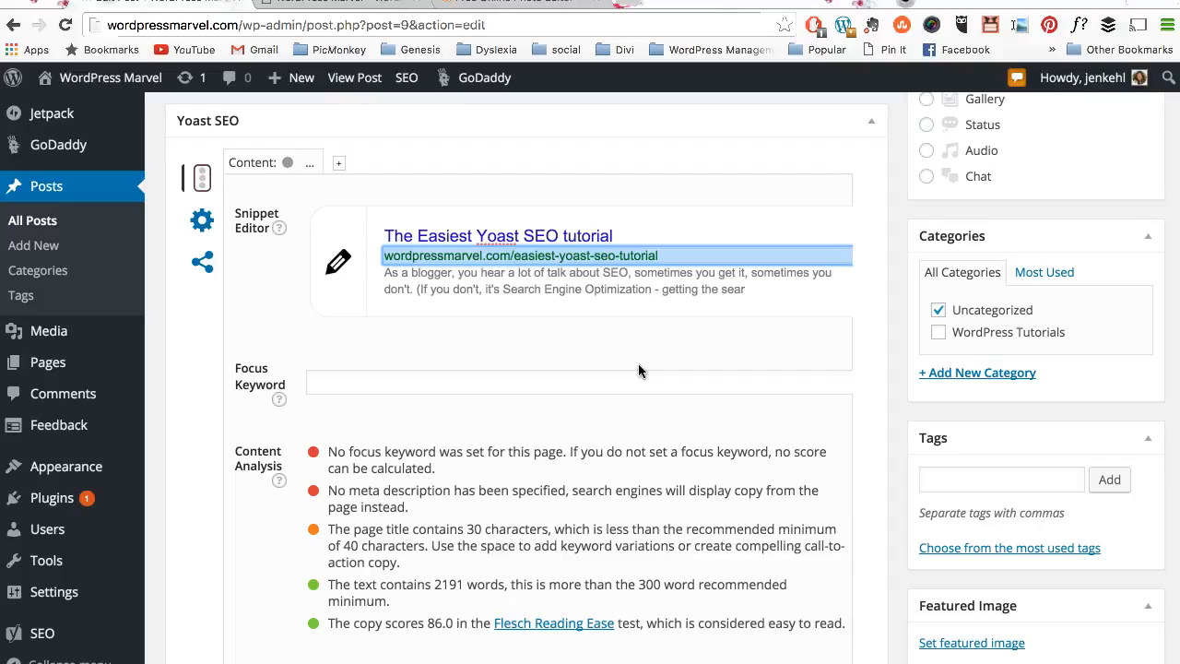
{"action": "scroll", "coordinate": [640, 369], "scroll_direction": "down", "scroll_amount": 1}
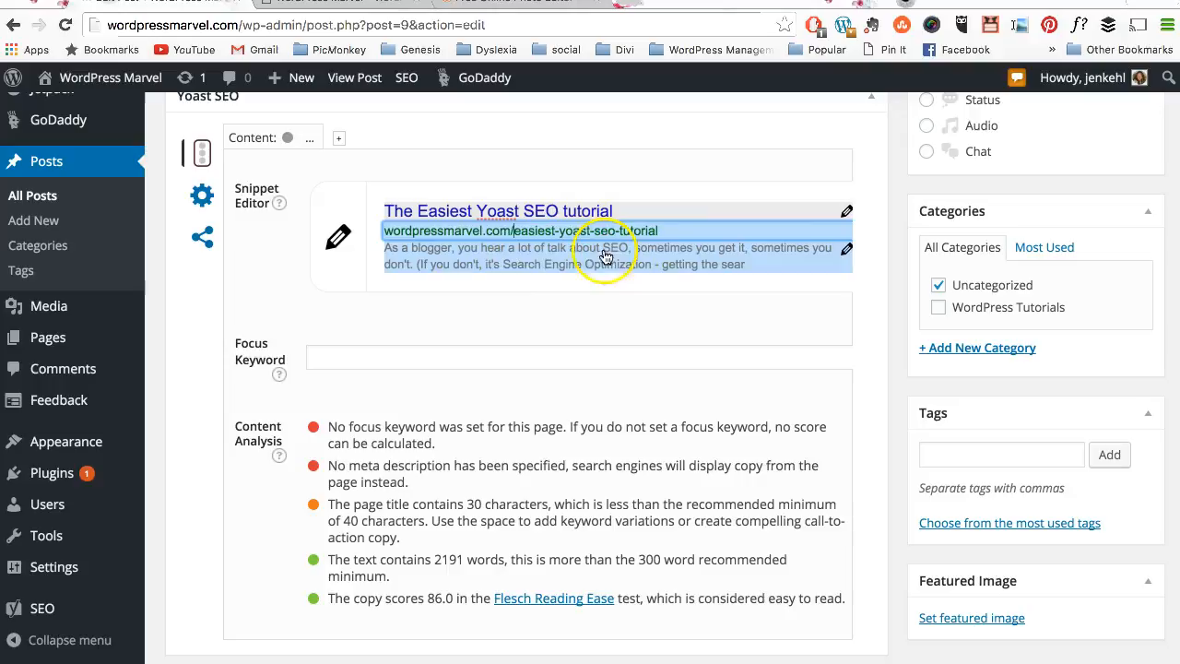
{"action": "left_click", "coordinate": [496, 271]}
- Look through the post's content for a passage to use as the meta description
{"action": "scroll", "coordinate": [498, 269], "scroll_direction": "up", "scroll_amount": 10}
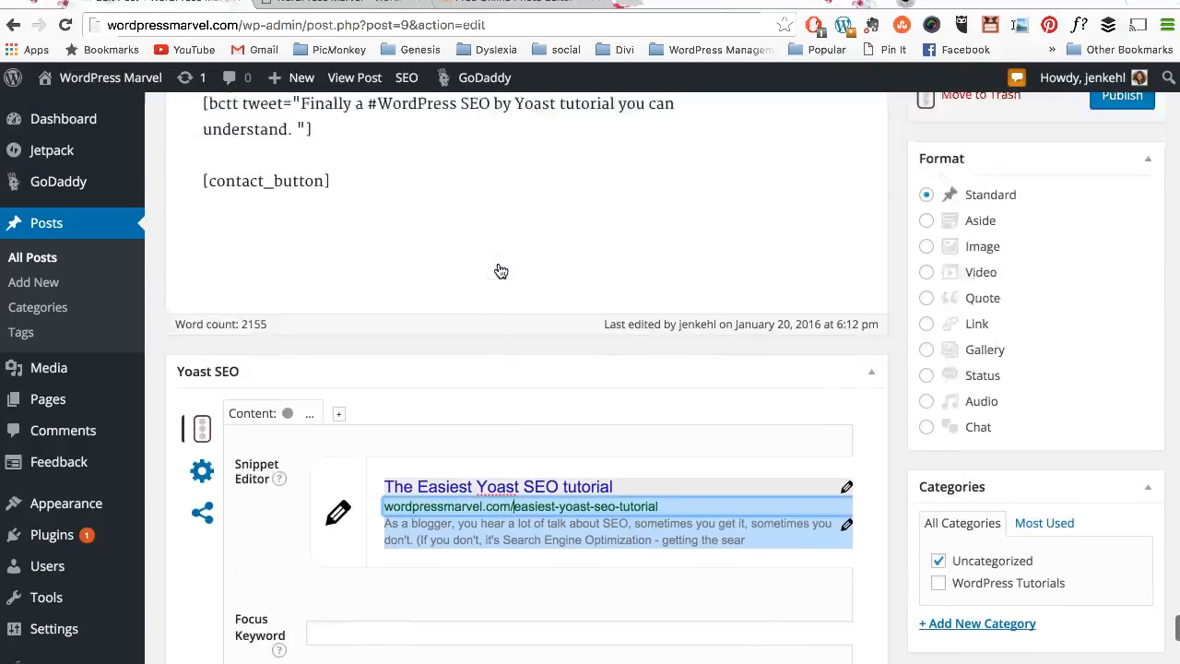
{"action": "scroll", "coordinate": [501, 270], "scroll_direction": "down", "scroll_amount": 10}
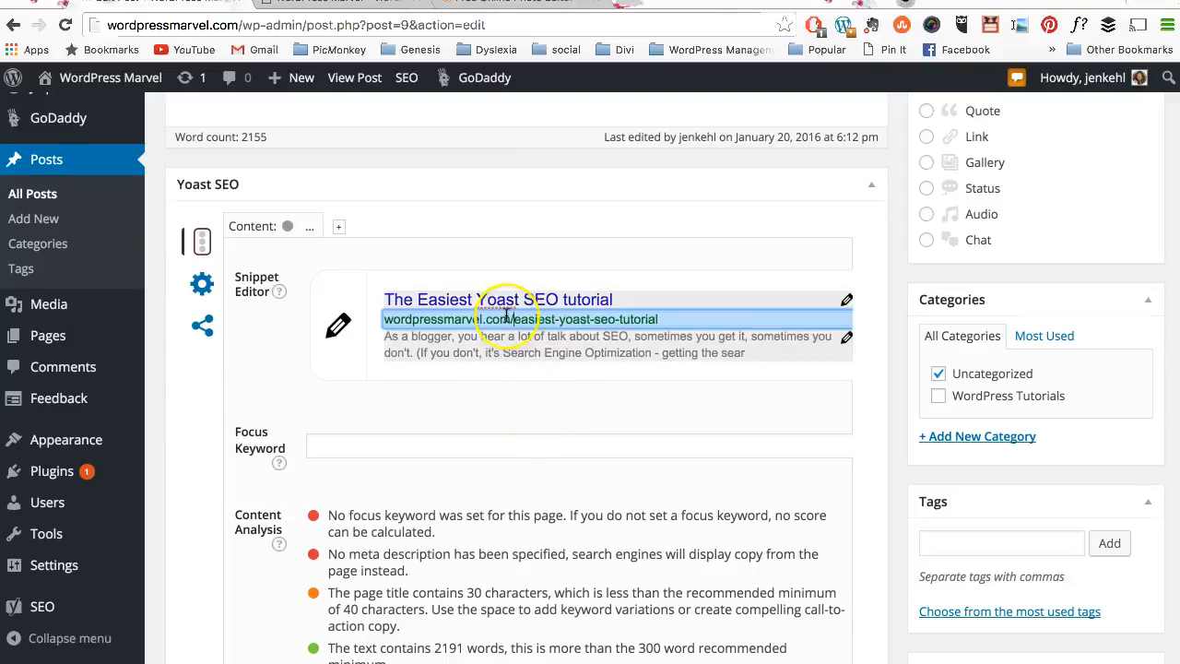
{"action": "scroll", "coordinate": [507, 316], "scroll_direction": "up", "scroll_amount": 5}
{"action": "scroll", "coordinate": [516, 304], "scroll_direction": "up", "scroll_amount": 2}
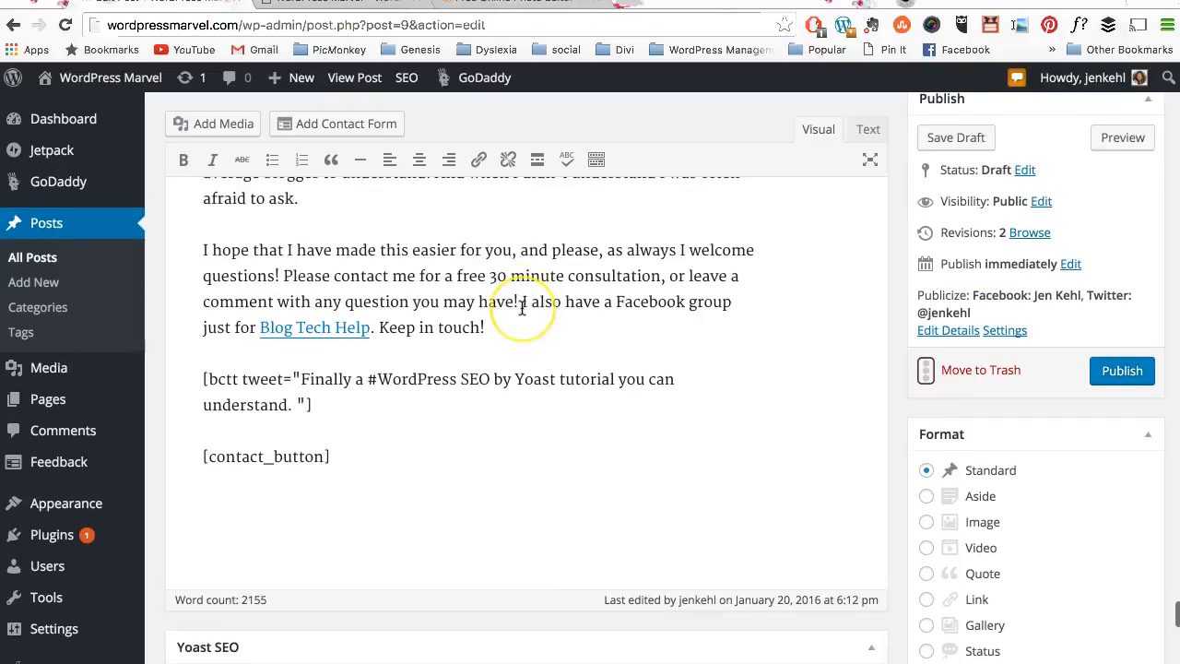
{"action": "scroll", "coordinate": [522, 307], "scroll_direction": "up", "scroll_amount": 2}
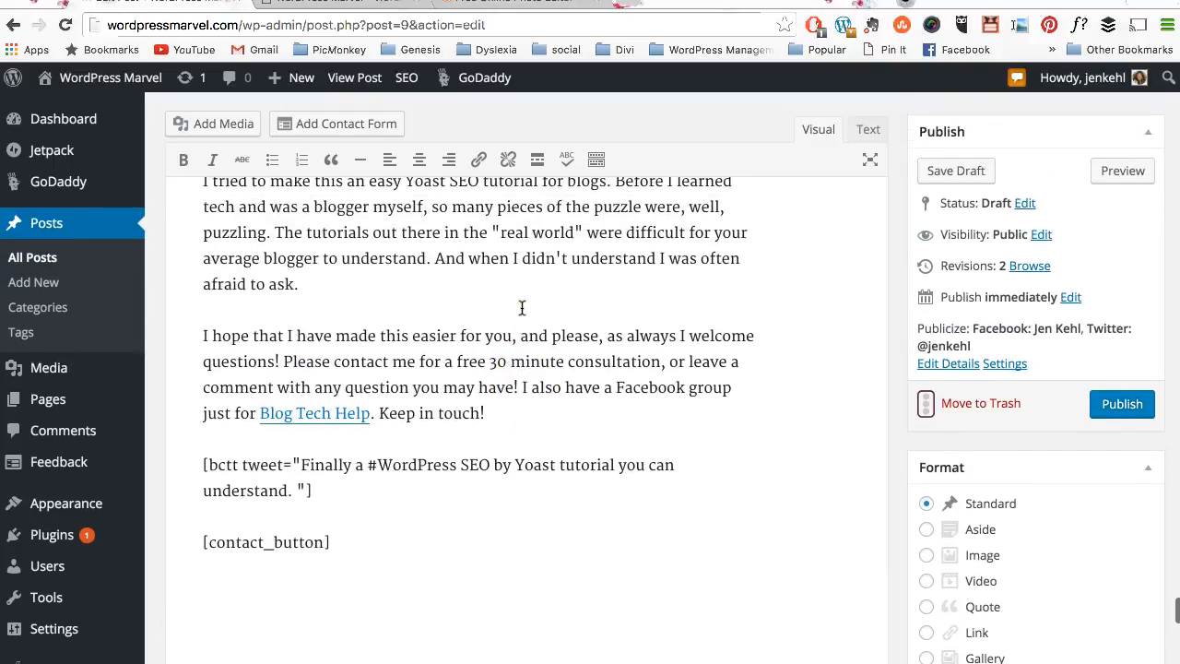
{"action": "scroll", "coordinate": [522, 307], "scroll_direction": "up", "scroll_amount": 1}
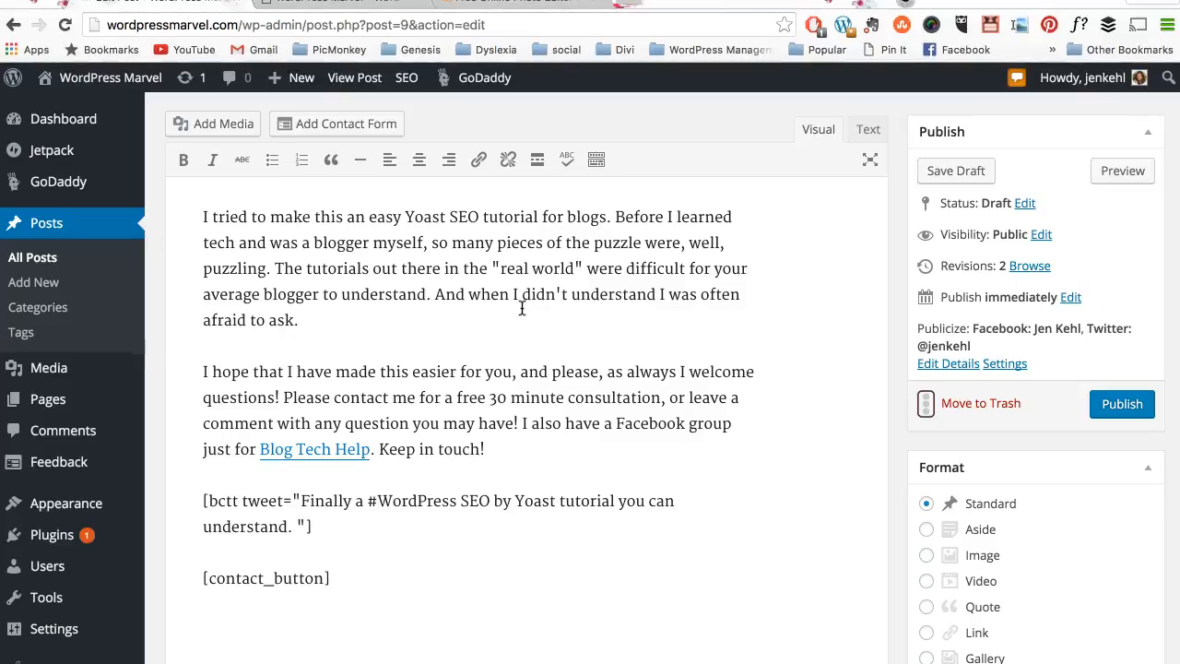
{"action": "scroll", "coordinate": [522, 309], "scroll_direction": "up", "scroll_amount": 5}
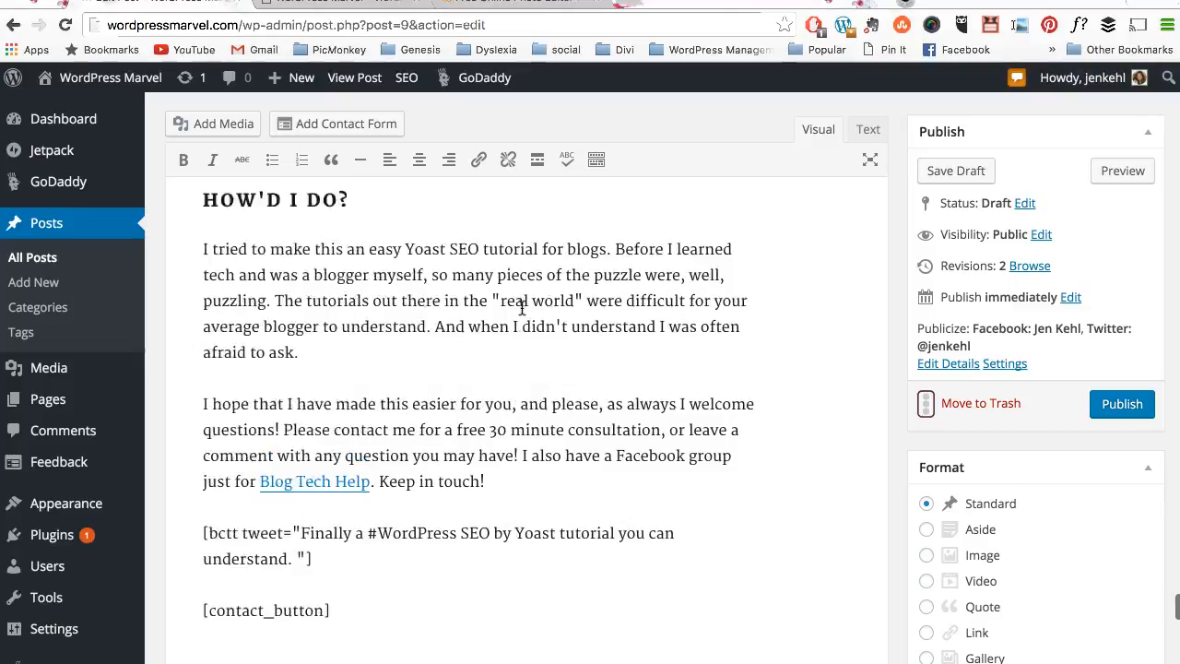
{"action": "scroll", "coordinate": [521, 309], "scroll_direction": "up", "scroll_amount": 3}
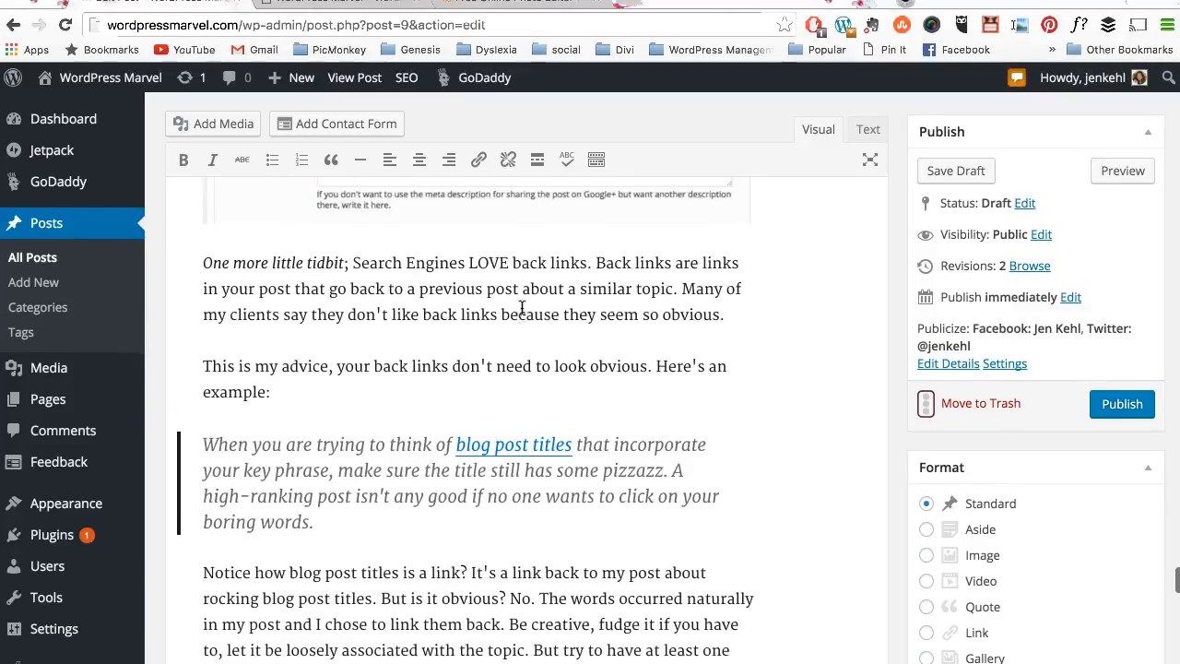
{"action": "scroll", "coordinate": [522, 308], "scroll_direction": "up", "scroll_amount": 15}
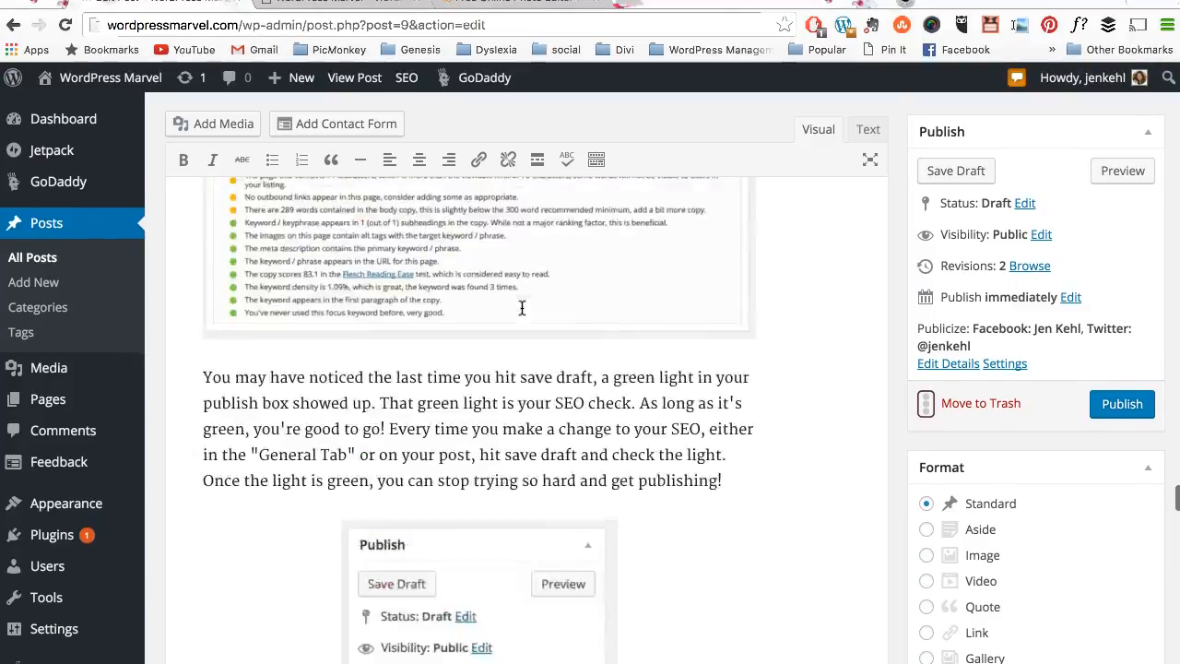
{"action": "scroll", "coordinate": [522, 308], "scroll_direction": "up", "scroll_amount": 15}
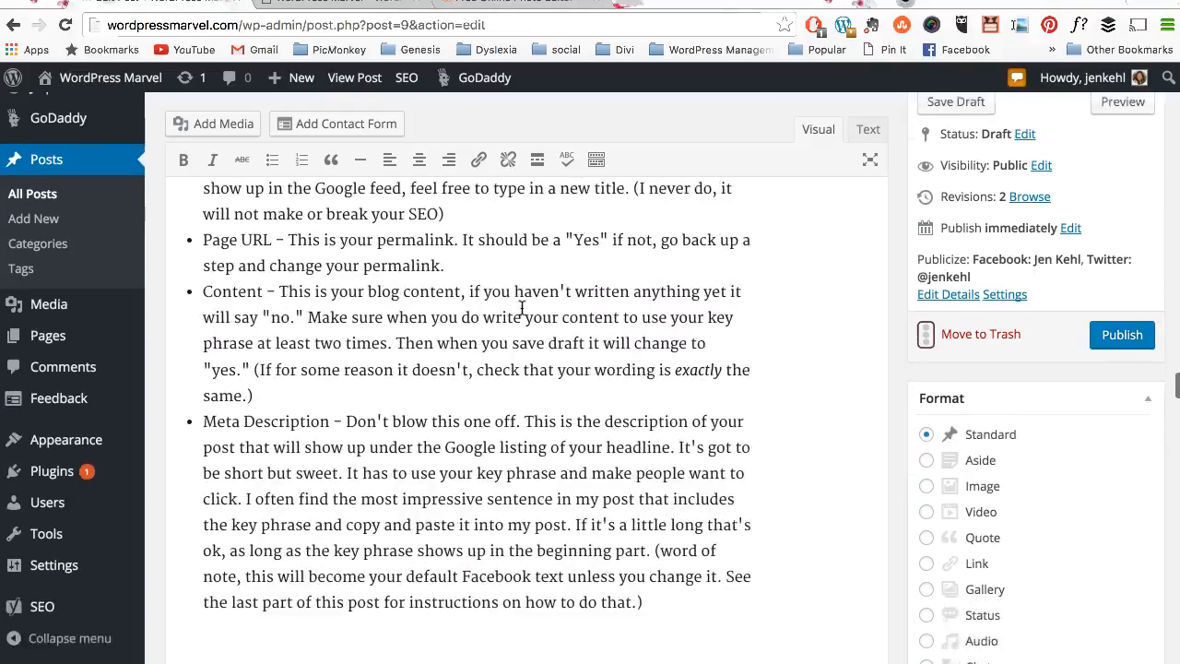
{"action": "scroll", "coordinate": [522, 309], "scroll_direction": "up", "scroll_amount": 15}
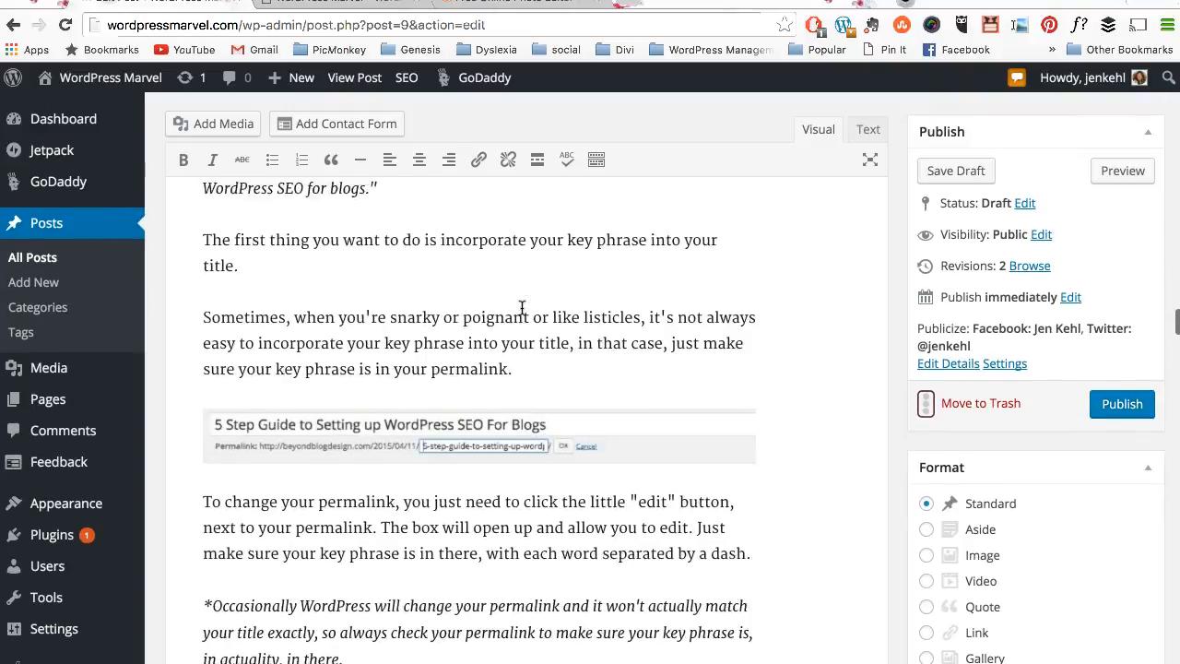
{"action": "scroll", "coordinate": [521, 308], "scroll_direction": "up", "scroll_amount": 5}
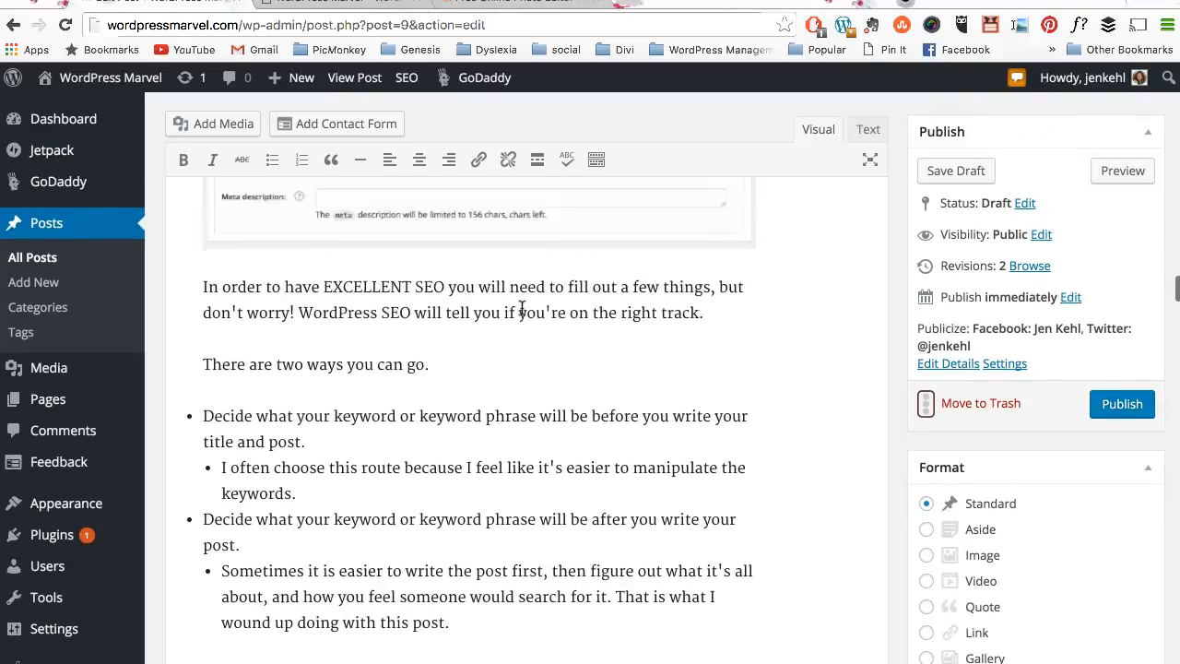
{"action": "scroll", "coordinate": [522, 307], "scroll_direction": "up", "scroll_amount": 10}
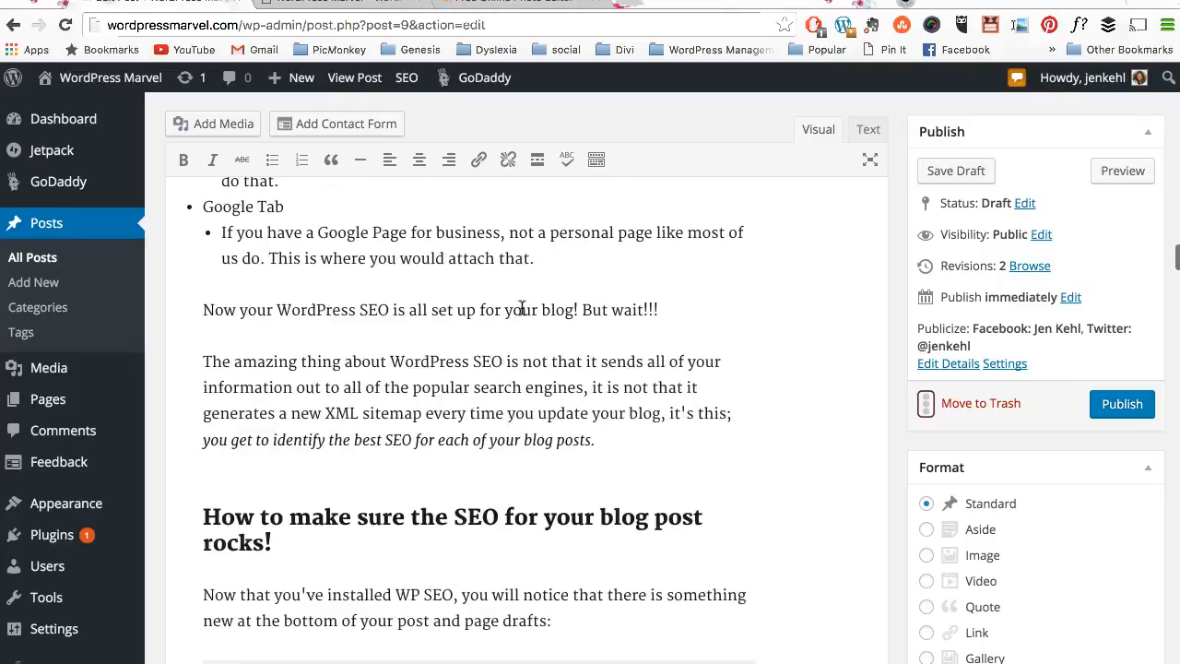
{"action": "scroll", "coordinate": [521, 308], "scroll_direction": "up", "scroll_amount": 10}
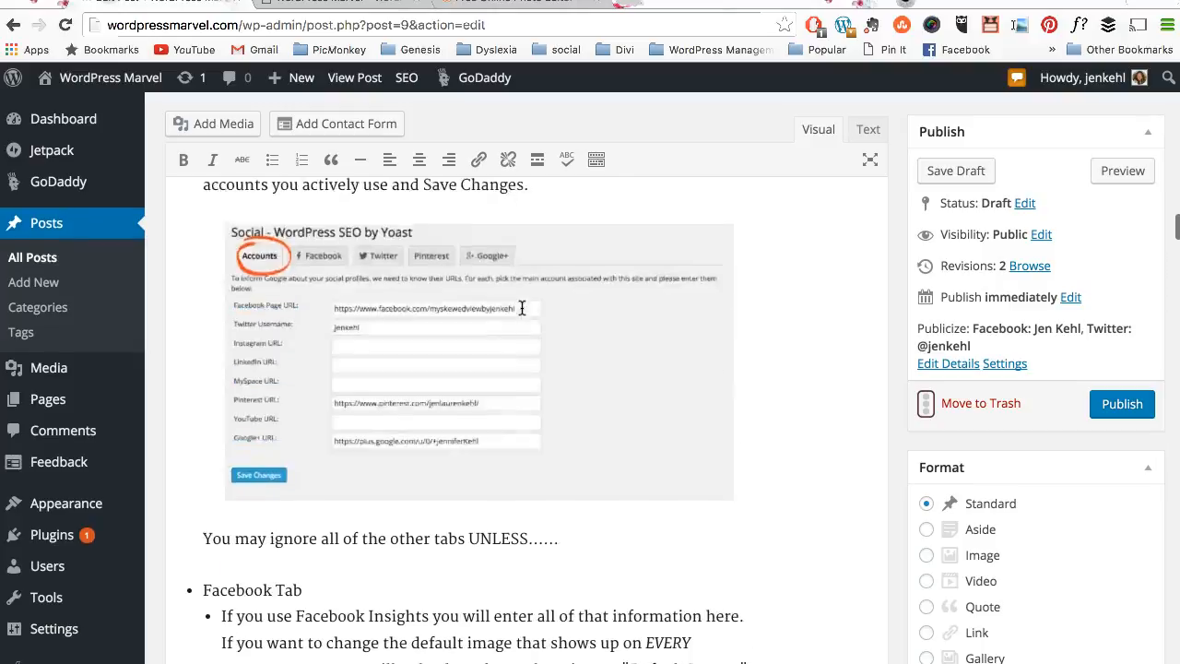
{"action": "scroll", "coordinate": [522, 309], "scroll_direction": "up", "scroll_amount": 10}
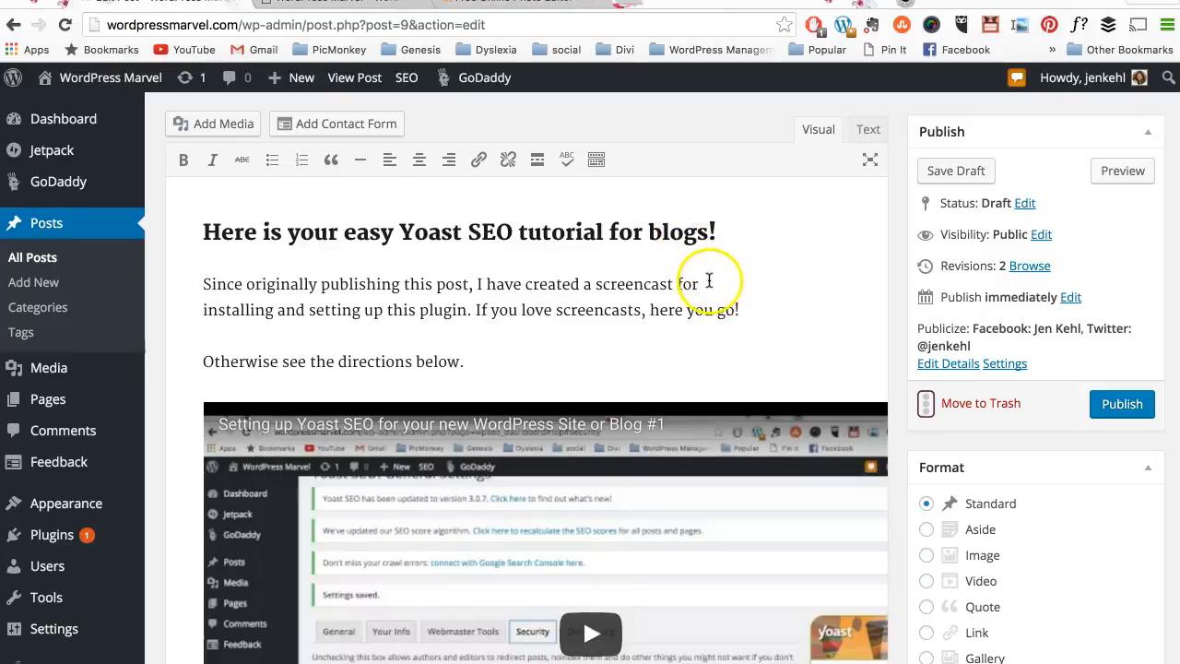
{"action": "scroll", "coordinate": [673, 295], "scroll_direction": "down", "scroll_amount": 7}
{"action": "scroll", "coordinate": [668, 307], "scroll_direction": "up", "scroll_amount": 2}
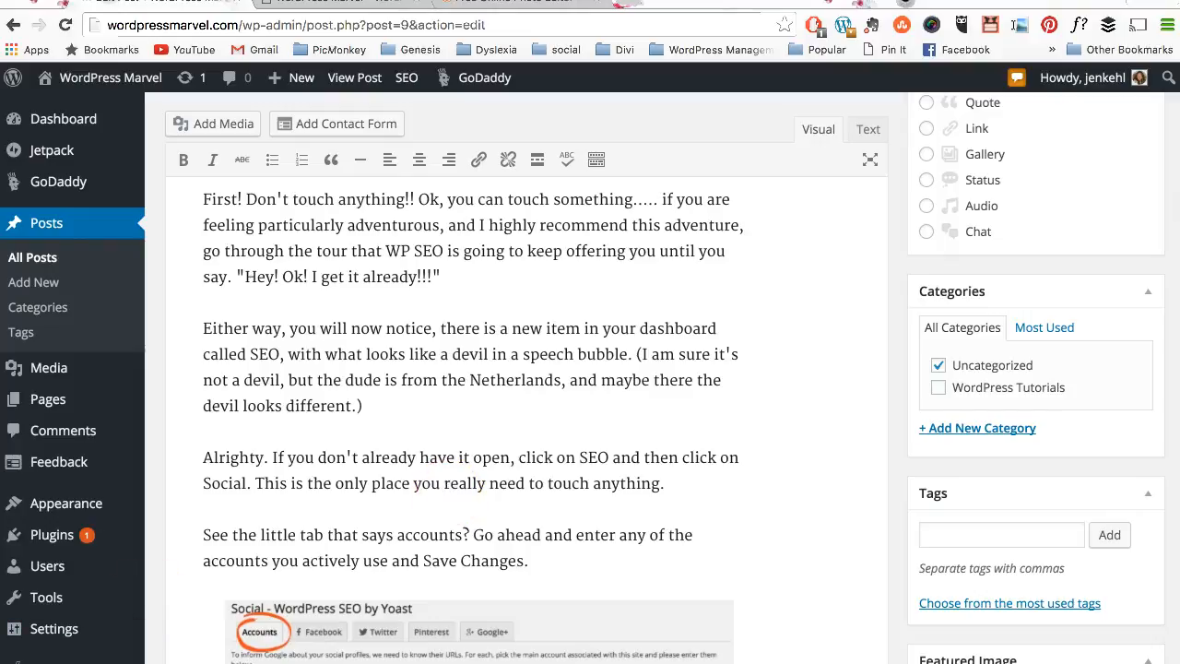
- Copy the paragraph beginning "The amazing thing about WordPress SEO" above the "How to make sure the SEO for your blog post rocks!" heading
{"action": "scroll", "coordinate": [477, 502], "scroll_direction": "down", "scroll_amount": 10}
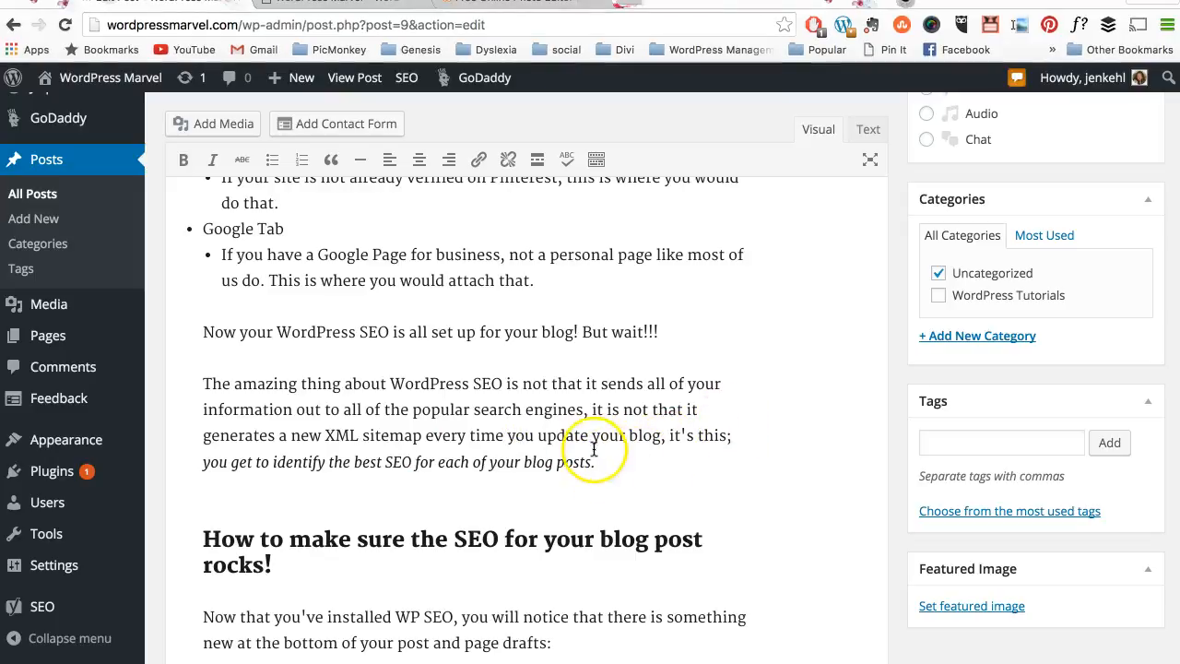
{"action": "left_click_drag", "start_coordinate": [597, 462], "coordinate": [207, 389]}
{"action": "key", "text": "ctrl+c"}
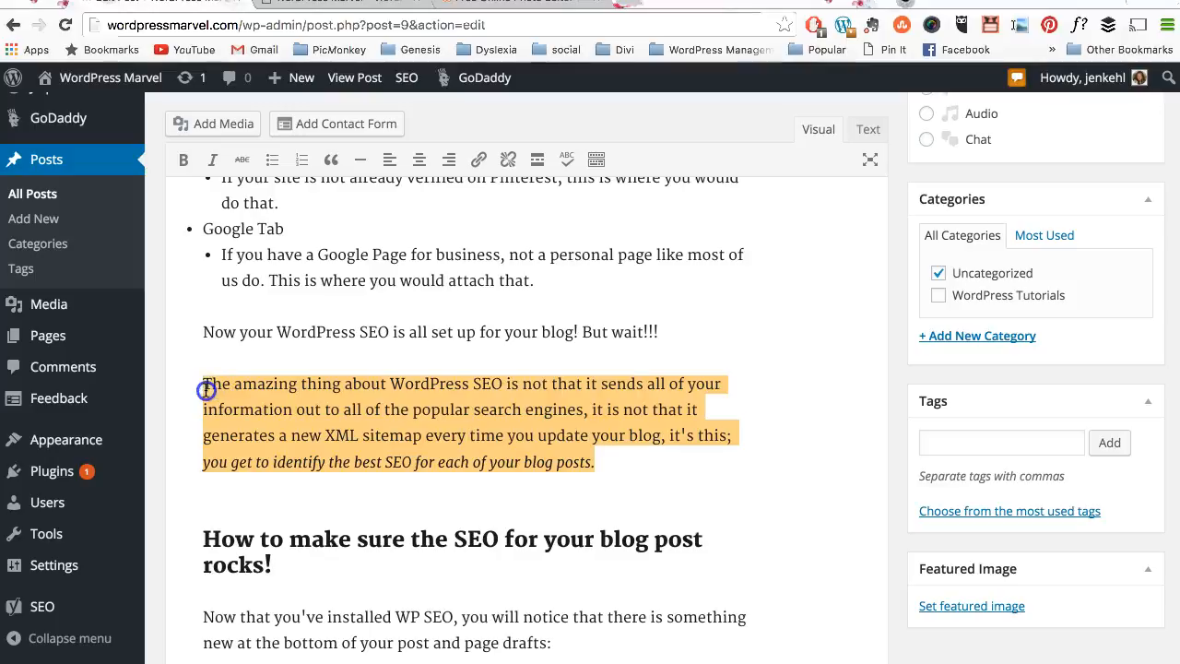
- Paste the copied paragraph as the meta description in the Yoast snippet editor
{"action": "scroll", "coordinate": [484, 523], "scroll_direction": "up", "scroll_amount": 10}
{"action": "scroll", "coordinate": [484, 524], "scroll_direction": "down", "scroll_amount": 15}
{"action": "scroll", "coordinate": [484, 524], "scroll_direction": "down", "scroll_amount": 15}
{"action": "scroll", "coordinate": [484, 524], "scroll_direction": "up", "scroll_amount": 6}
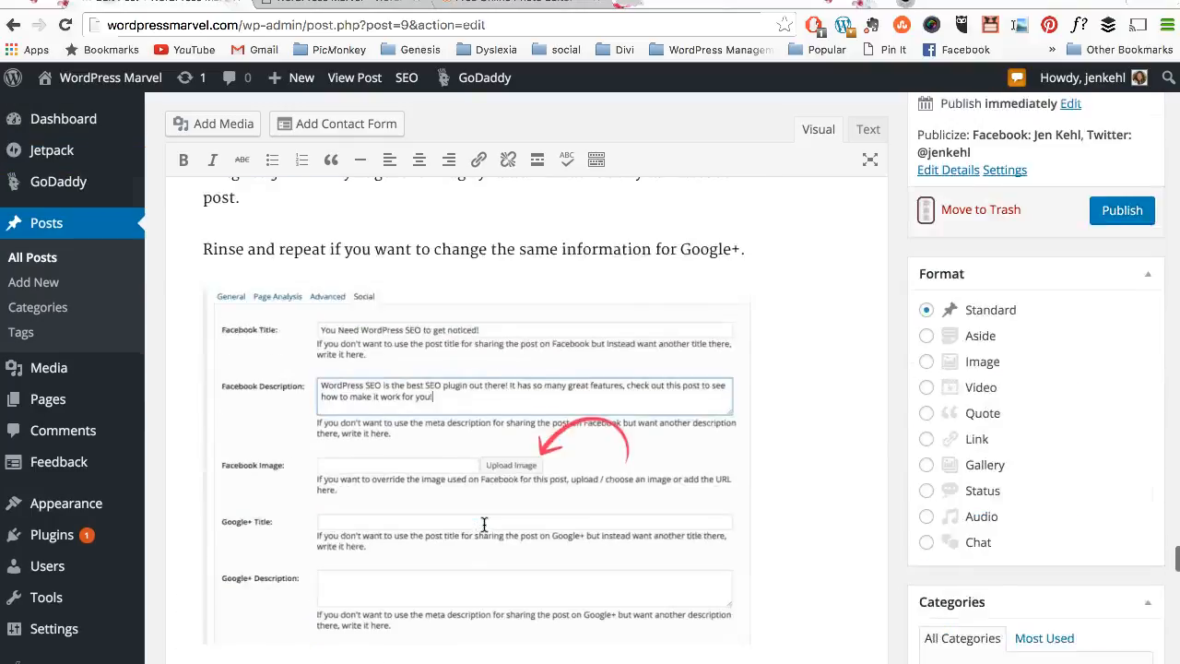
{"action": "scroll", "coordinate": [484, 523], "scroll_direction": "down", "scroll_amount": 10}
{"action": "scroll", "coordinate": [484, 523], "scroll_direction": "up", "scroll_amount": 3}
{"action": "left_click", "coordinate": [461, 389]}
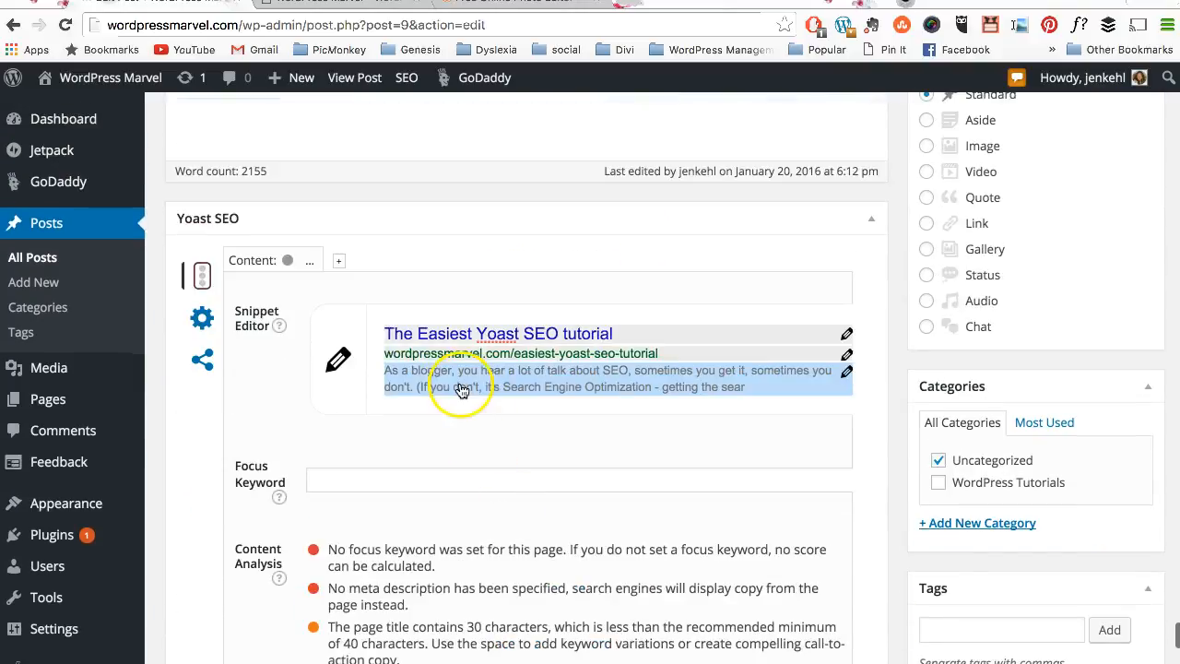
{"action": "left_click", "coordinate": [845, 372]}
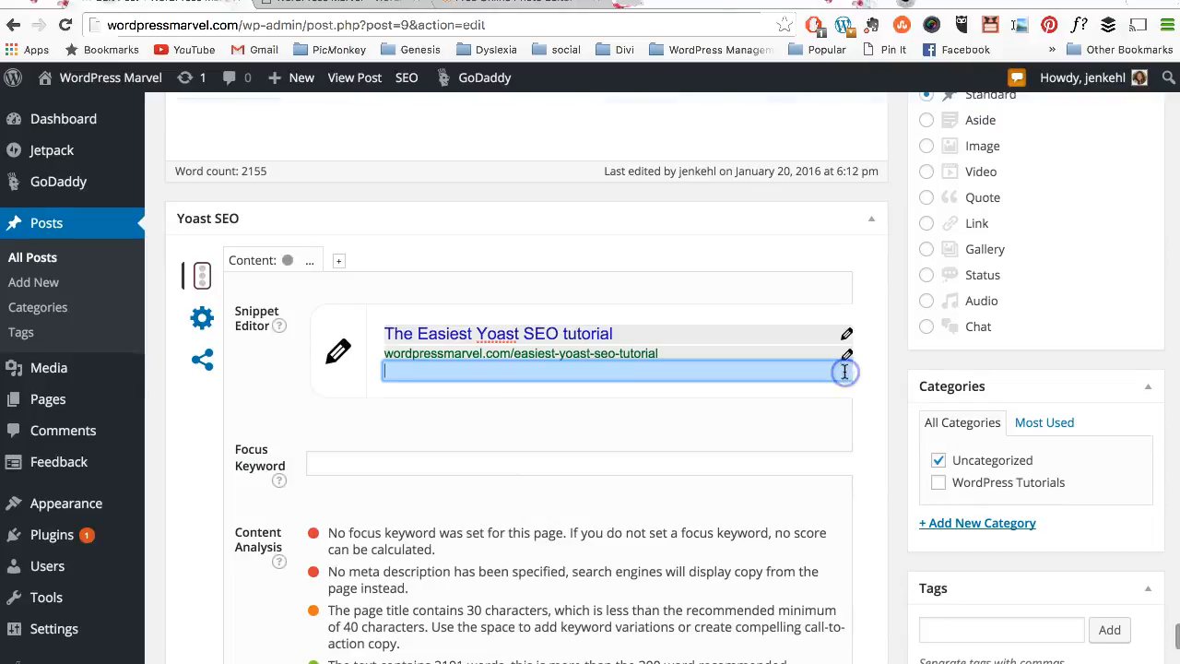
{"action": "key", "text": "ctrl+v"}
{"action": "left_click", "coordinate": [790, 458]}
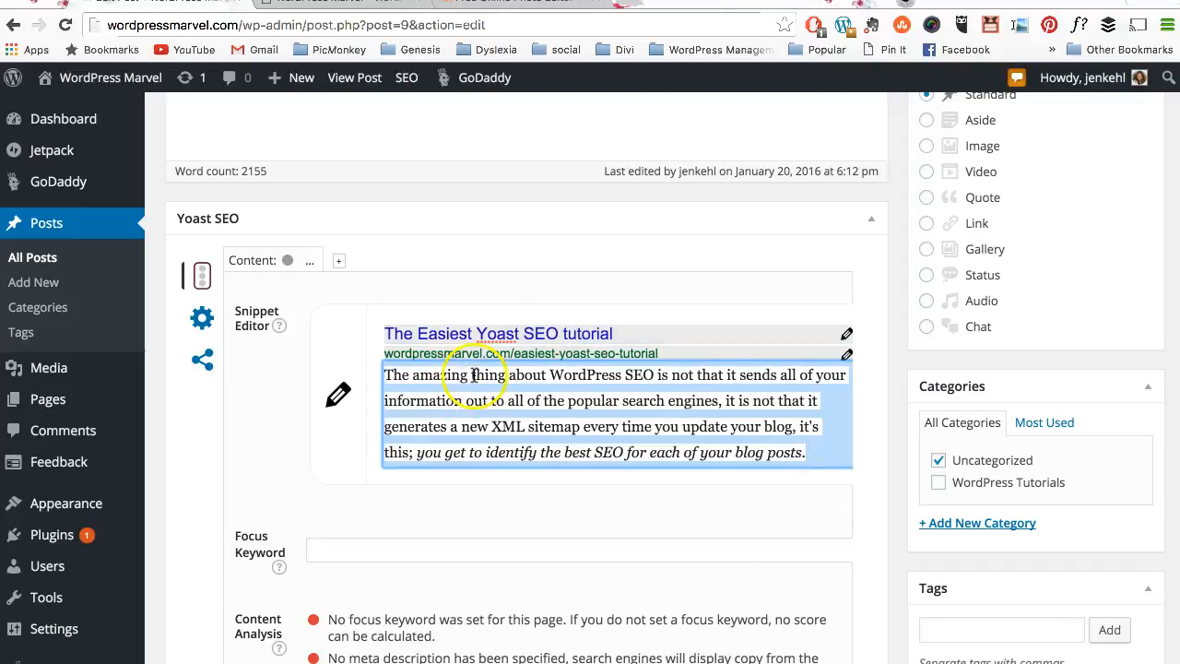
- Reword "about WordPress SEO" in the meta description to "about this Yoast SEO"
{"action": "left_click", "coordinate": [549, 377]}
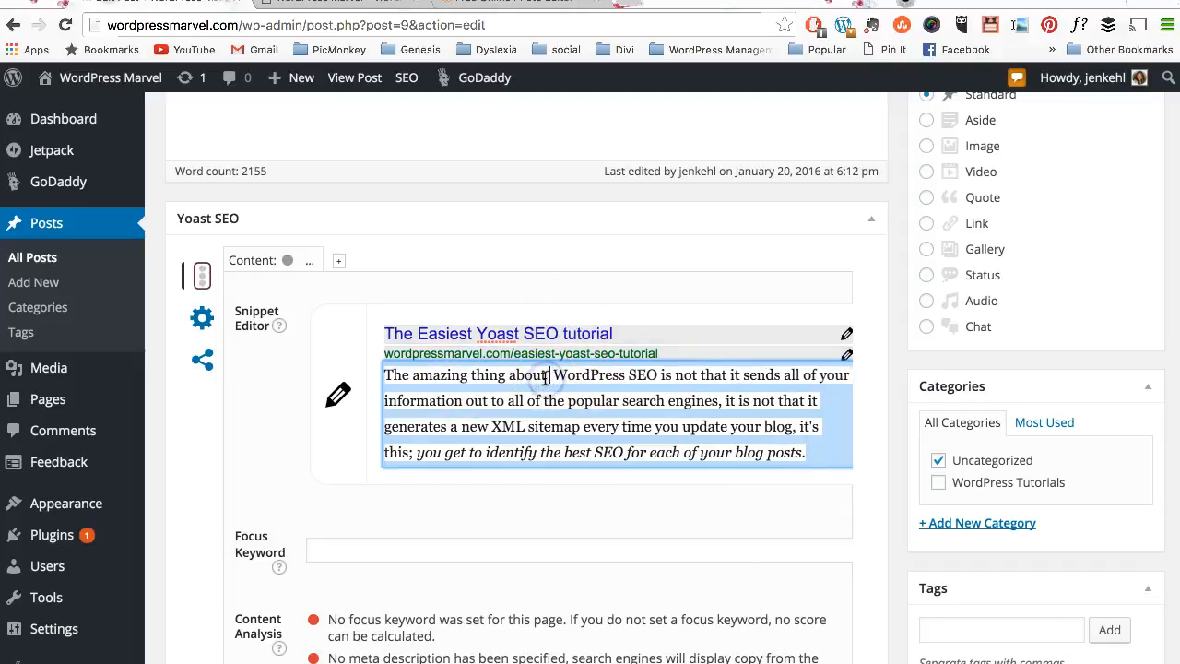
{"action": "type", "text": "this"}
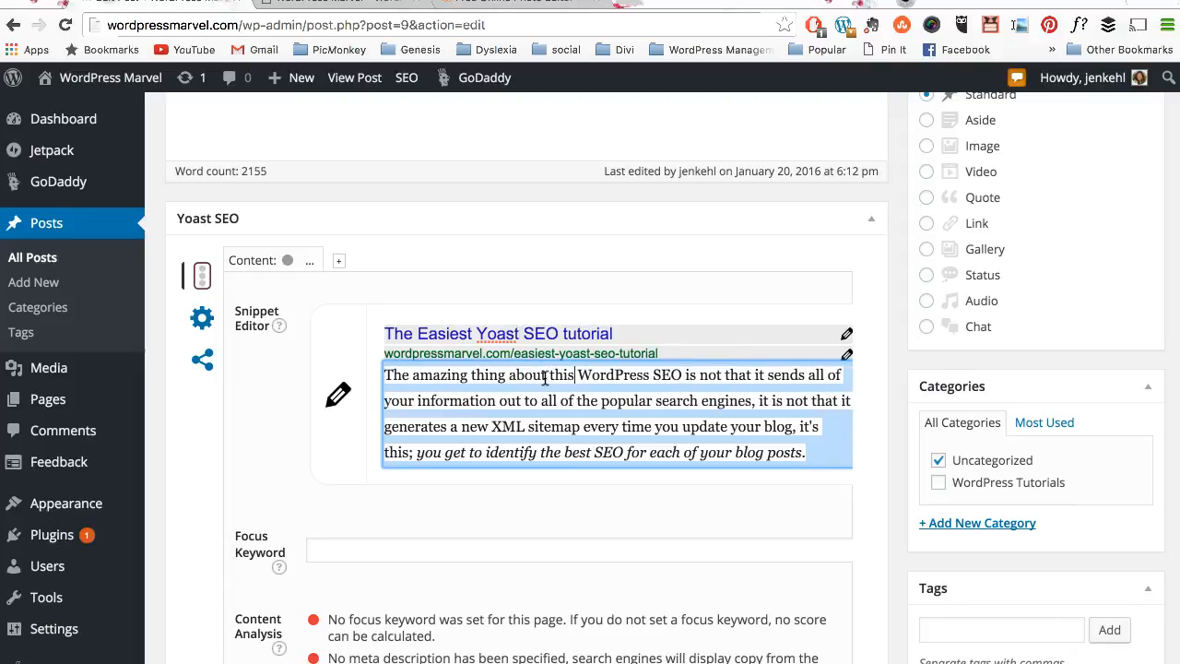
{"action": "double_click", "coordinate": [614, 375]}
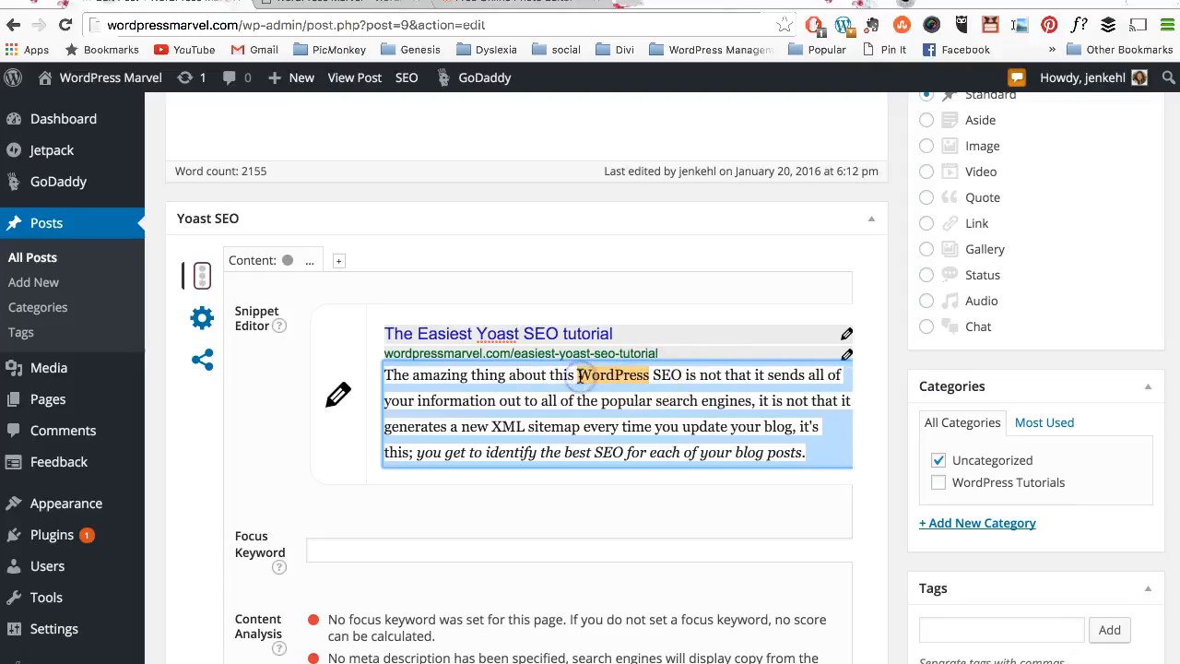
{"action": "type", "text": "Yoast"}
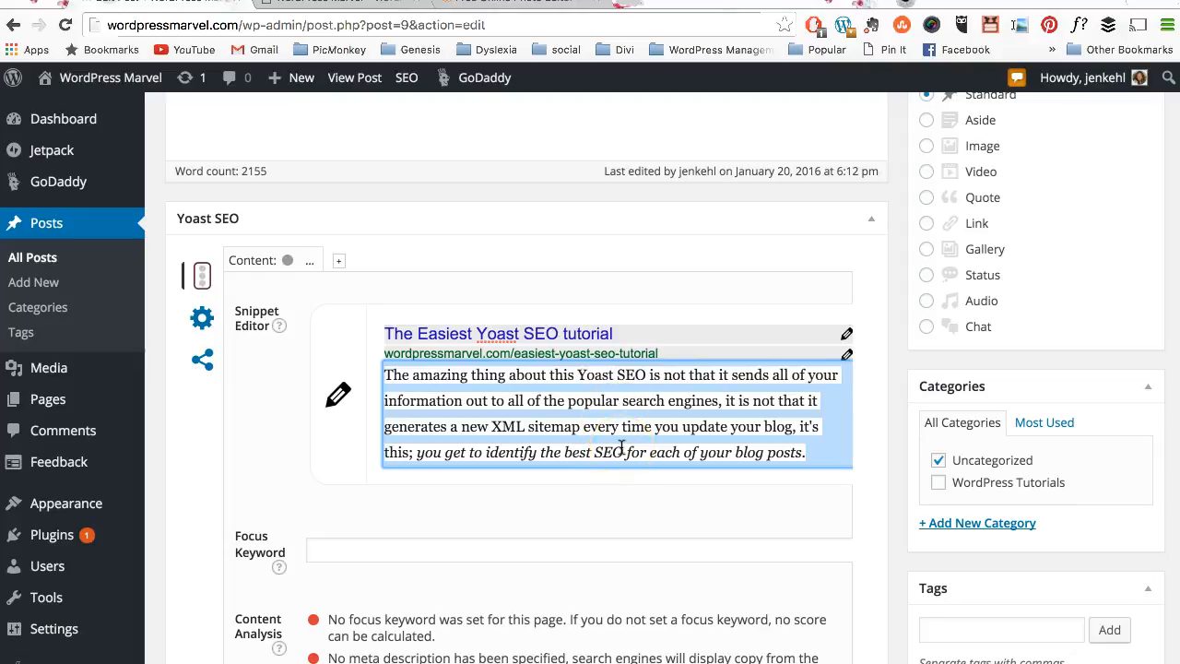
- Insert "tutorial is that it teaches you how to" after "Yoast SEO" in the meta description
{"action": "left_click", "coordinate": [653, 378]}
{"action": "type", "text": "tutorial is"}
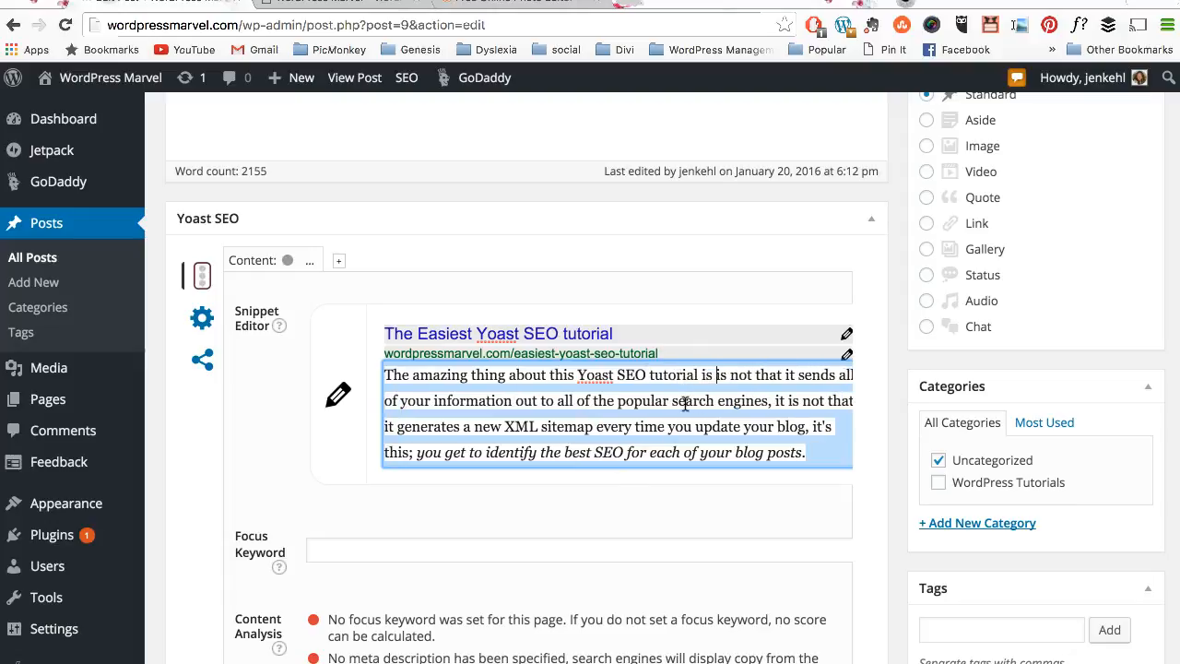
{"action": "type", "text": " that it tea"}
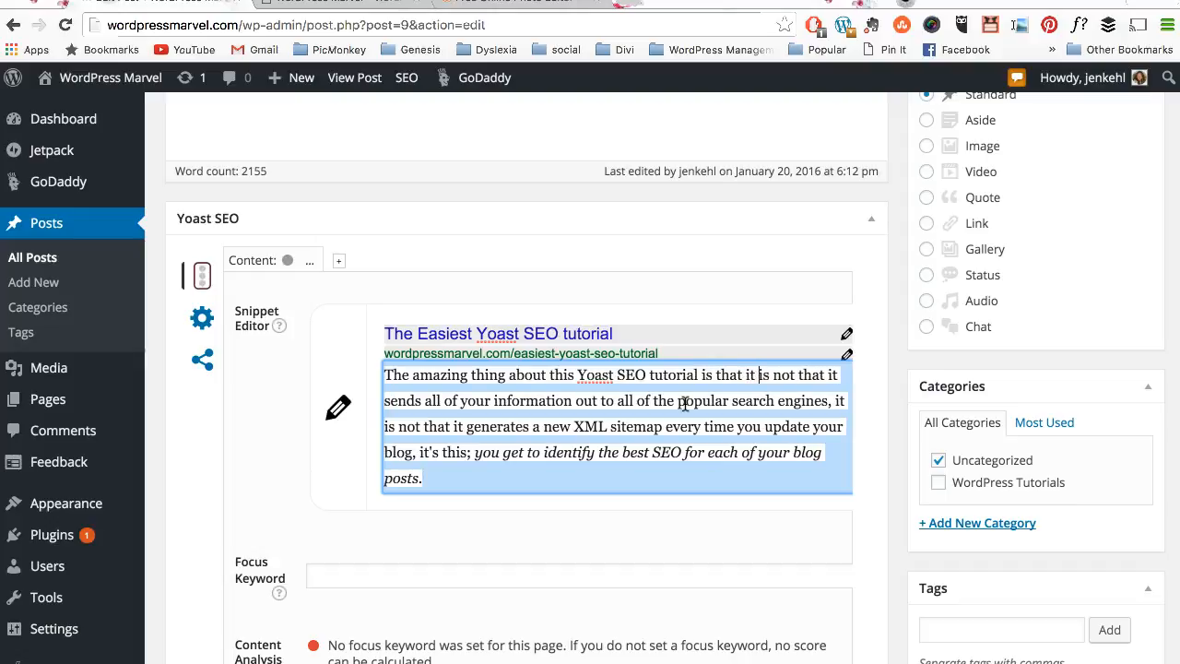
{"action": "type", "text": "ches you"}
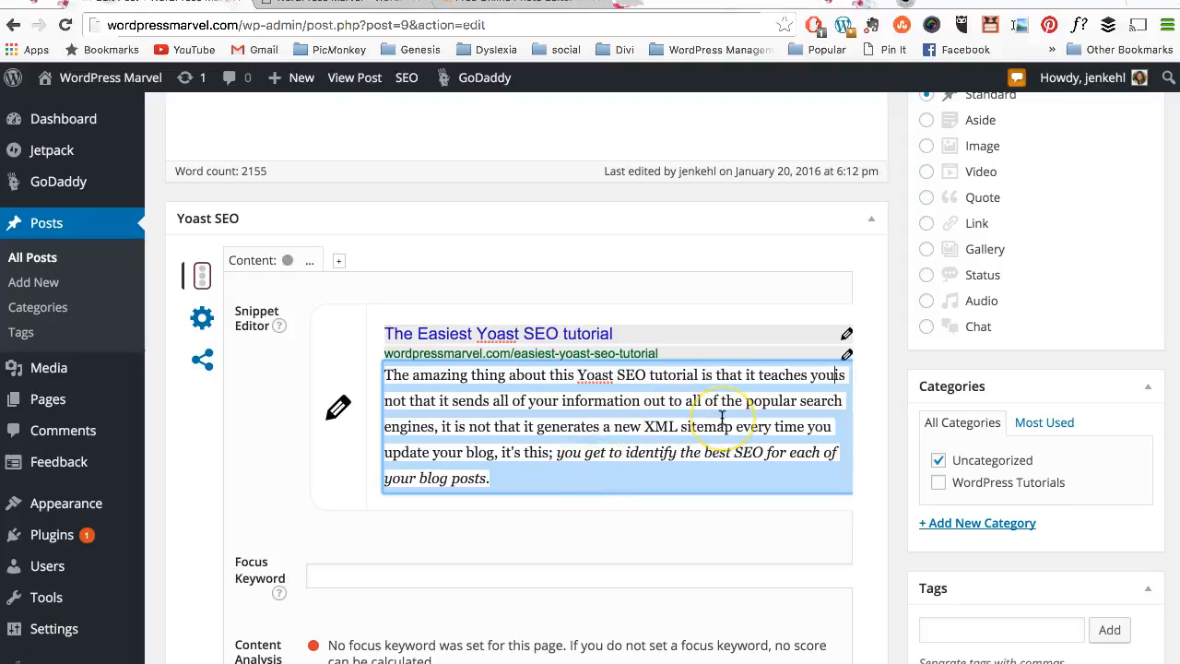
{"action": "type", "text": " how"}
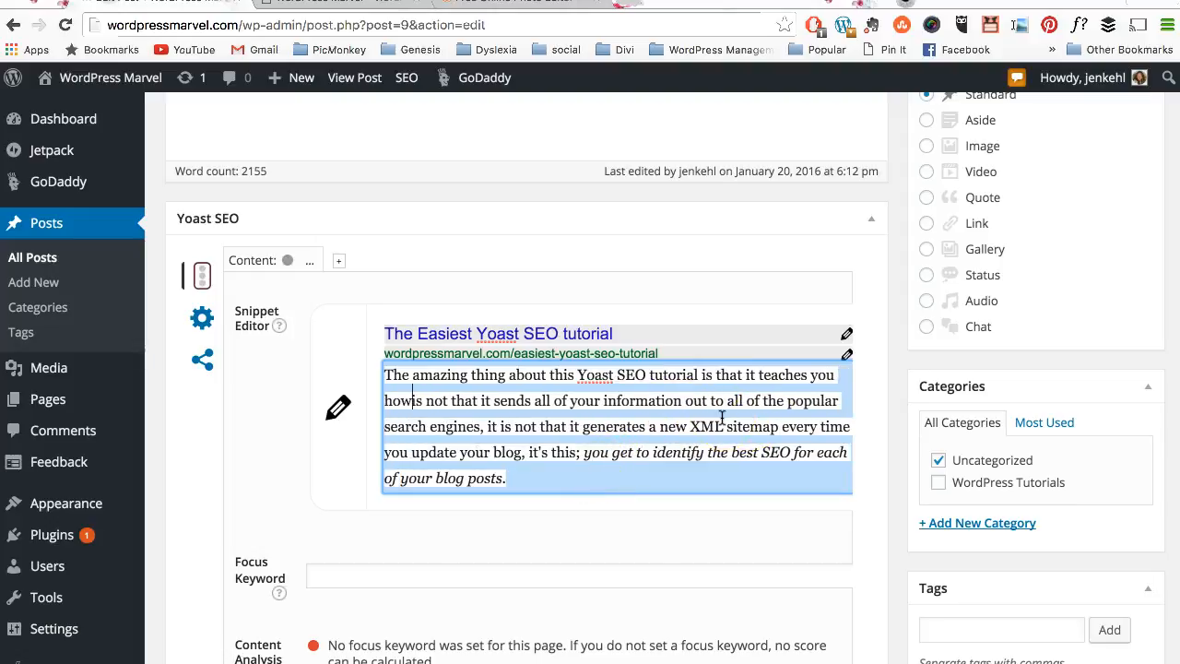
{"action": "type", "text": " to"}
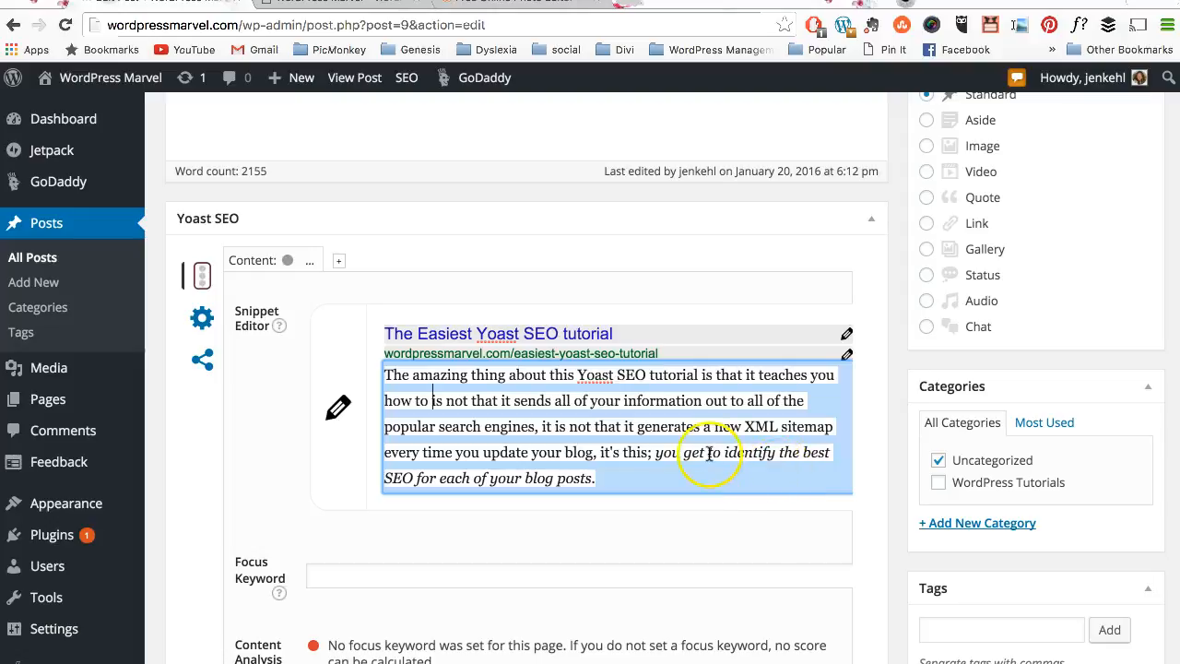
- Delete the meta description text from "is not that it sends" through "you get to", keeping "identify the best SEO for each of your blog posts."
{"action": "left_click_drag", "start_coordinate": [724, 452], "coordinate": [429, 400]}
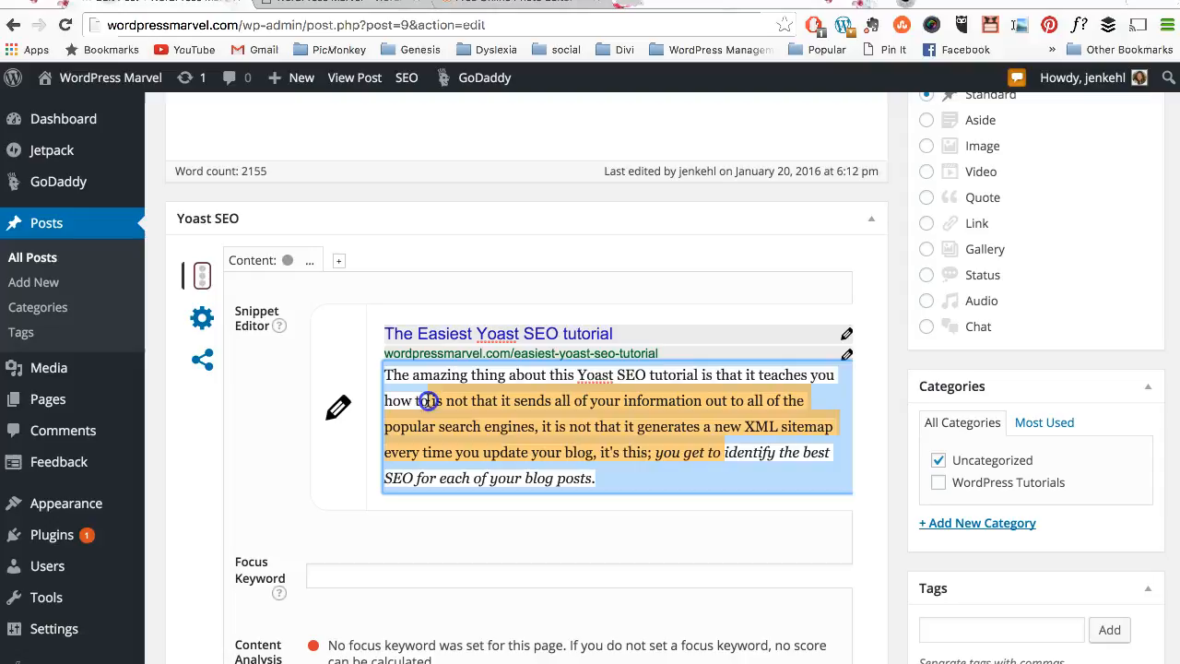
{"action": "key", "text": "BackSpace"}
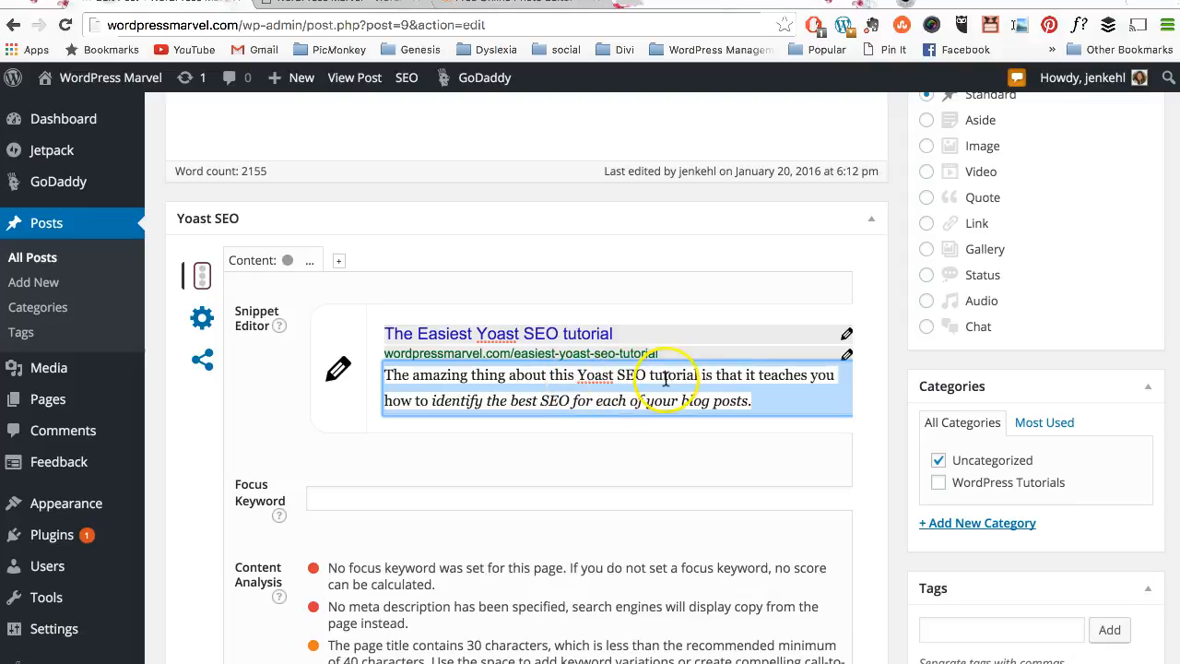
{"action": "left_click", "coordinate": [764, 402]}
- Set the post's focus keyword to "yoast seo tutorial"
{"action": "key", "text": "Tab"}
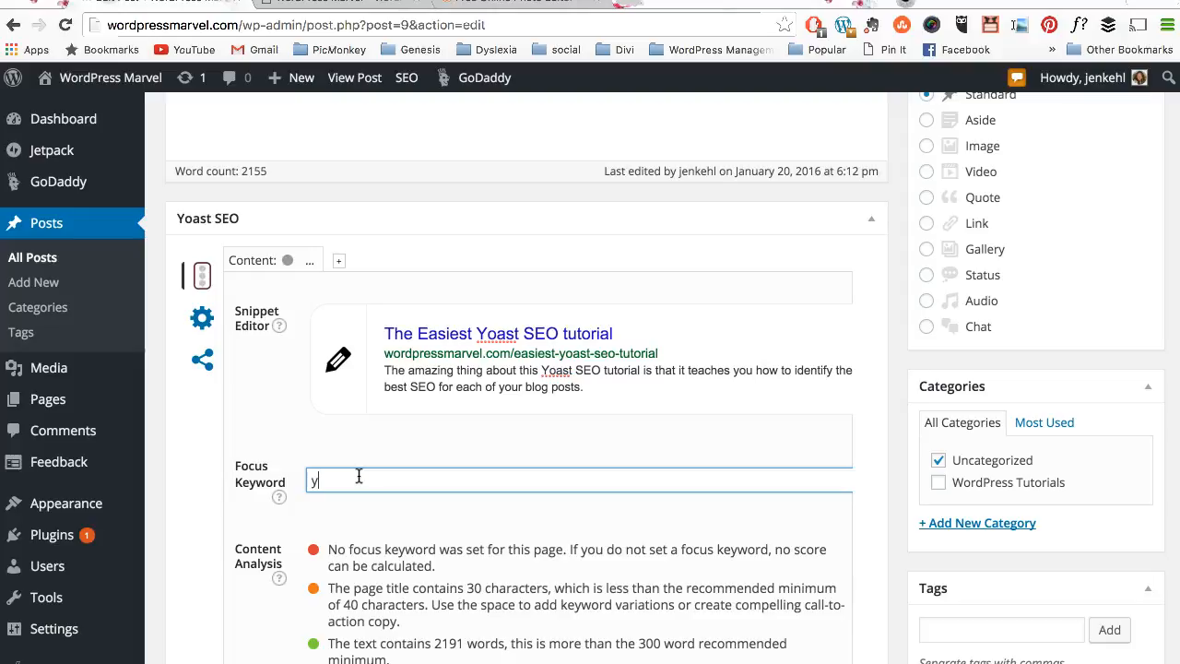
{"action": "type", "text": "yoast"}
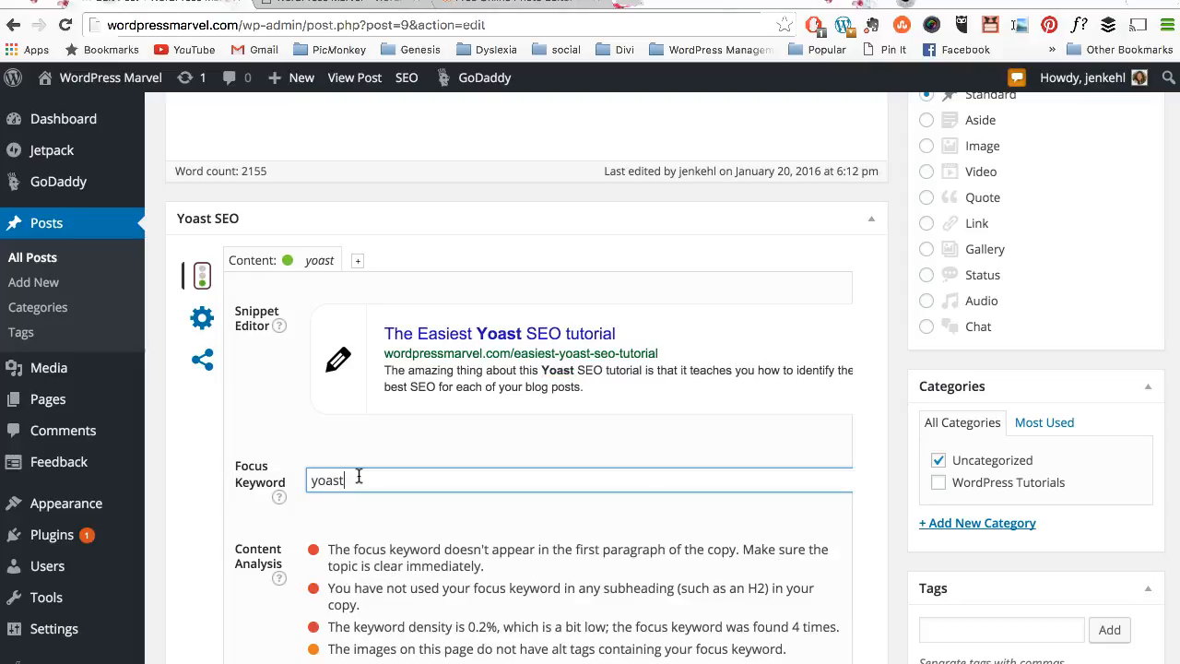
{"action": "type", "text": " se"}
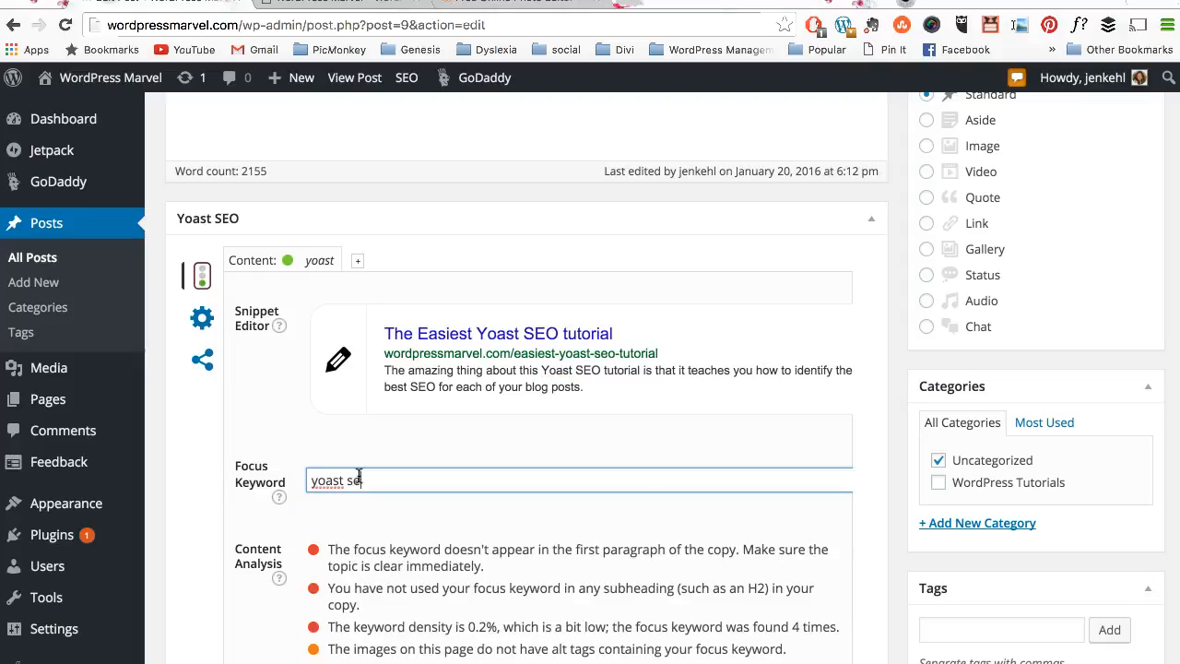
{"action": "type", "text": "o"}
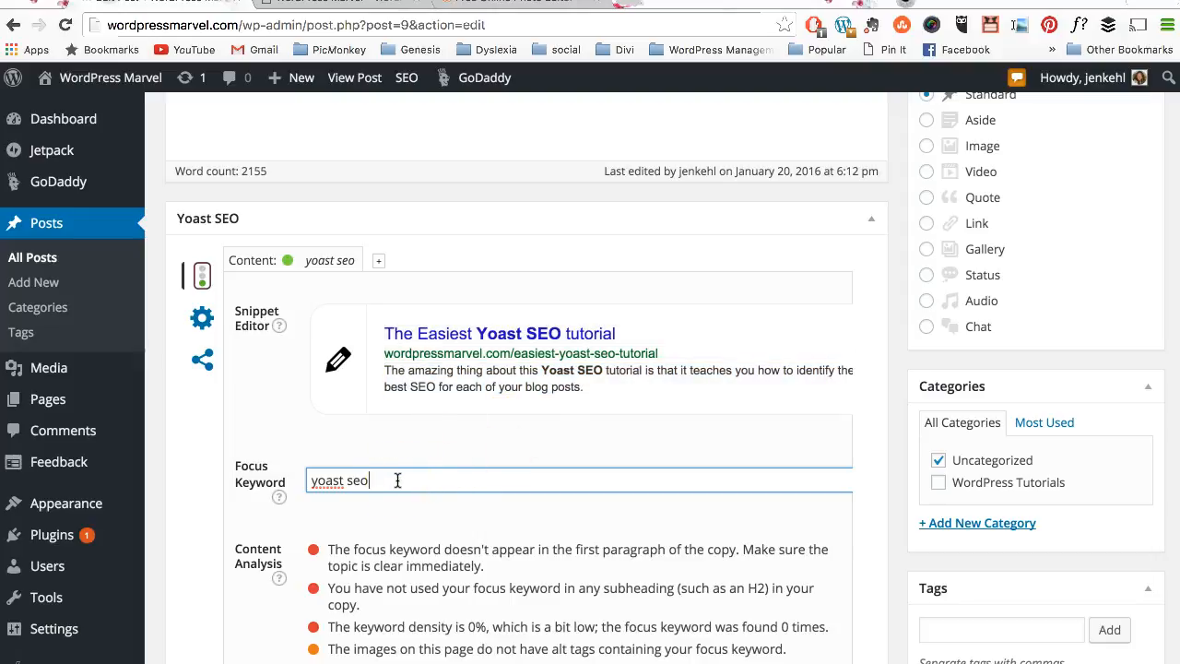
{"action": "type", "text": "orial"}
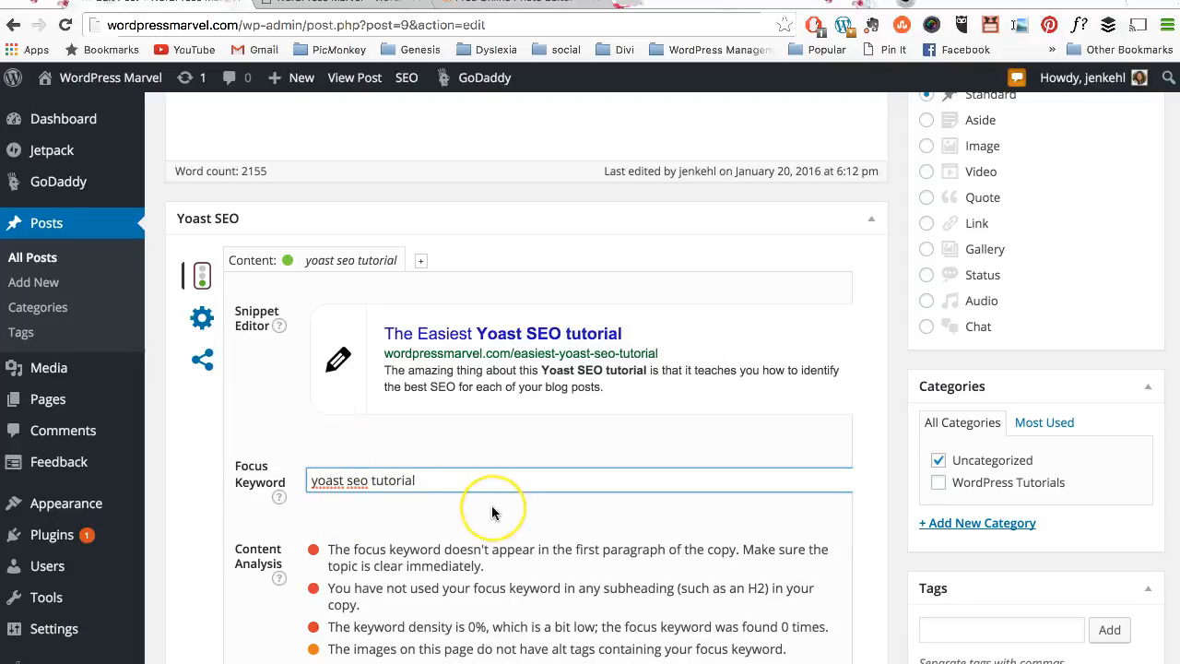
- Review the Yoast content analysis for the focus keyword, together with the snippet preview's title
{"action": "scroll", "coordinate": [491, 513], "scroll_direction": "down", "scroll_amount": 2}
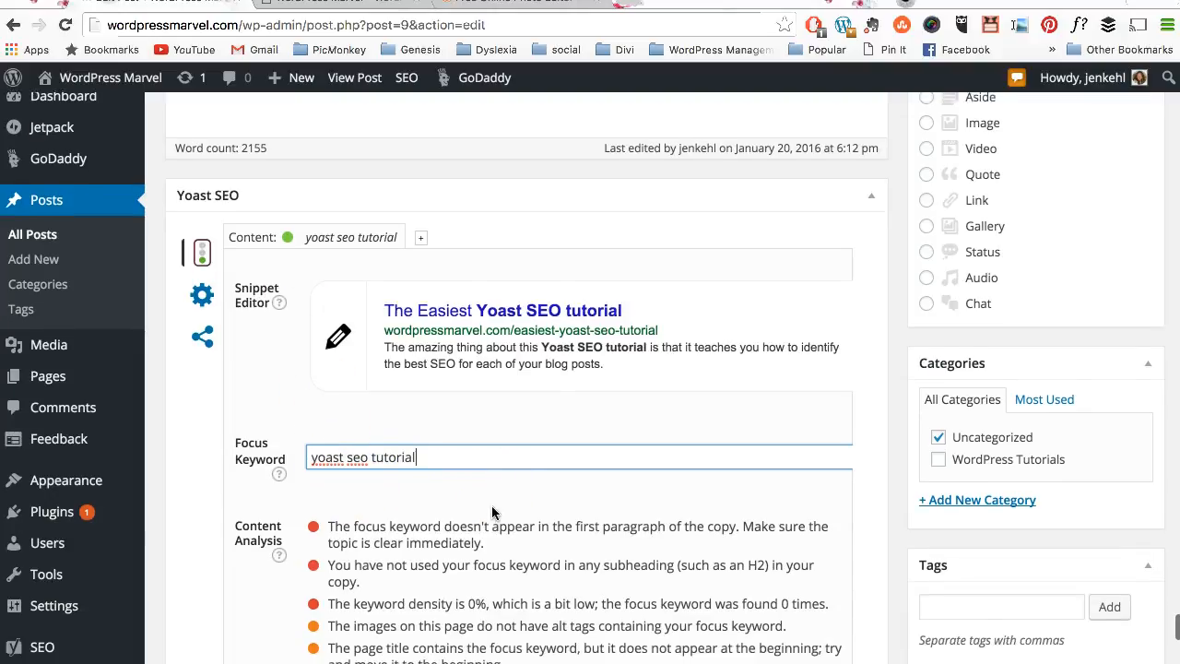
{"action": "scroll", "coordinate": [491, 513], "scroll_direction": "down", "scroll_amount": 2}
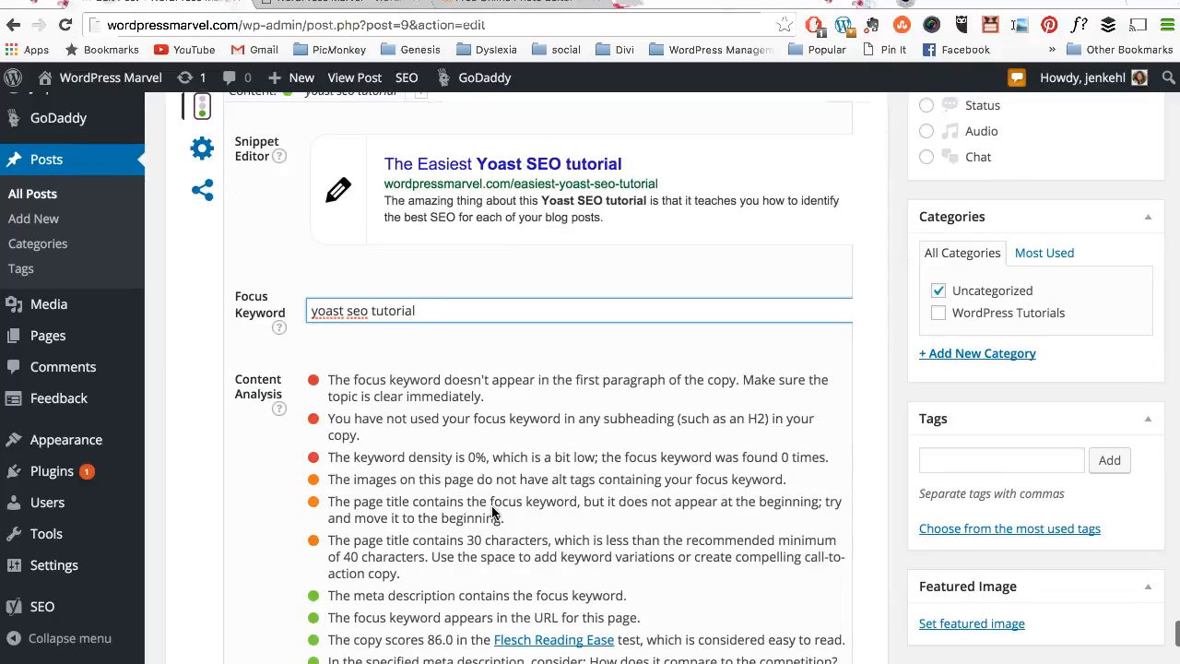
{"action": "scroll", "coordinate": [492, 513], "scroll_direction": "up", "scroll_amount": 1}
{"action": "scroll", "coordinate": [492, 512], "scroll_direction": "down", "scroll_amount": 1}
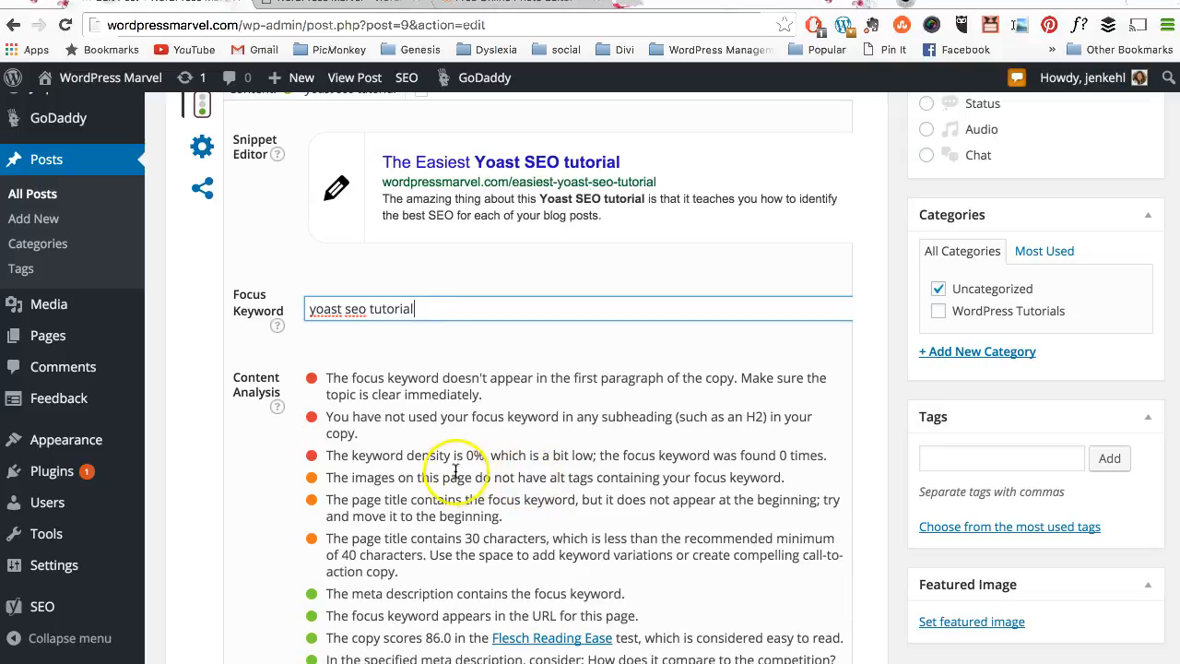
{"action": "scroll", "coordinate": [503, 493], "scroll_direction": "down", "scroll_amount": 1}
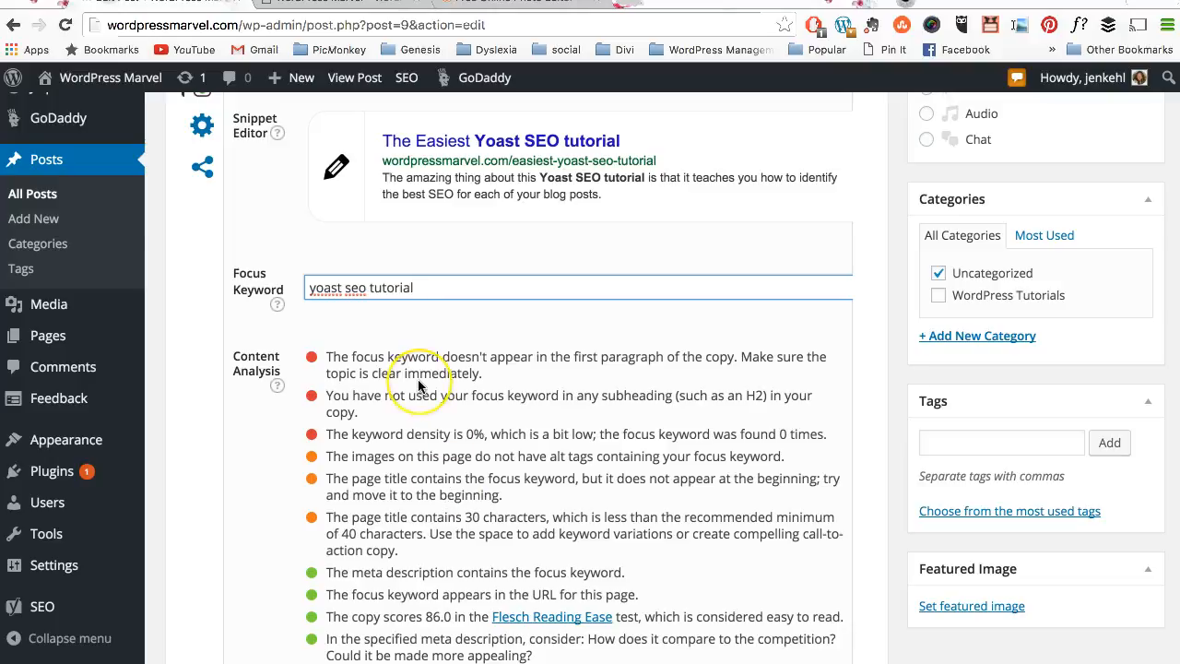
{"action": "scroll", "coordinate": [420, 378], "scroll_direction": "up", "scroll_amount": 3}
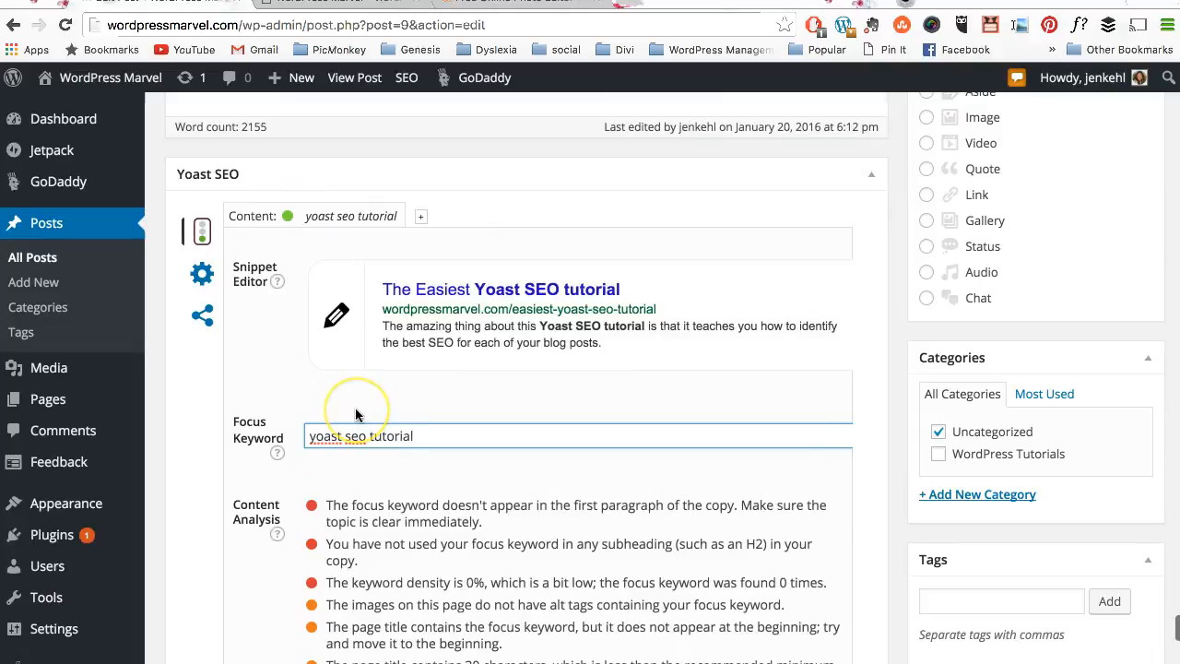
{"action": "left_click", "coordinate": [551, 284]}
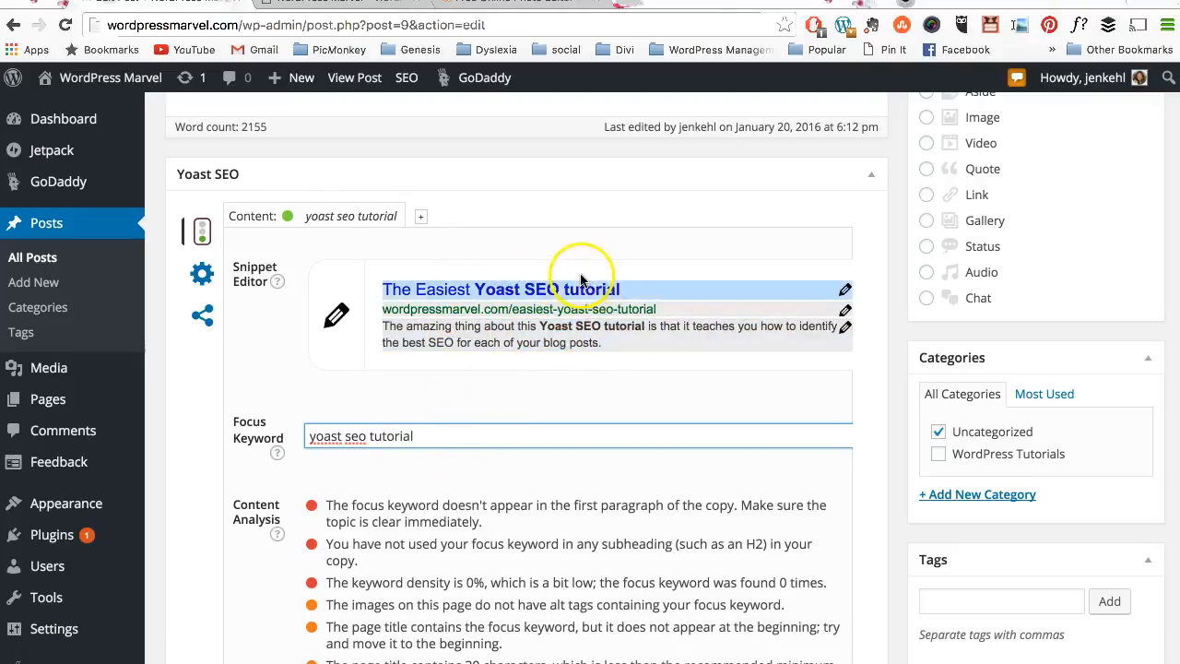
- Save the post draft and check its SEO score indicator in the publishing box
{"action": "scroll", "coordinate": [580, 273], "scroll_direction": "up", "scroll_amount": 5}
{"action": "scroll", "coordinate": [580, 273], "scroll_direction": "up", "scroll_amount": 2}
{"action": "left_click", "coordinate": [956, 167]}
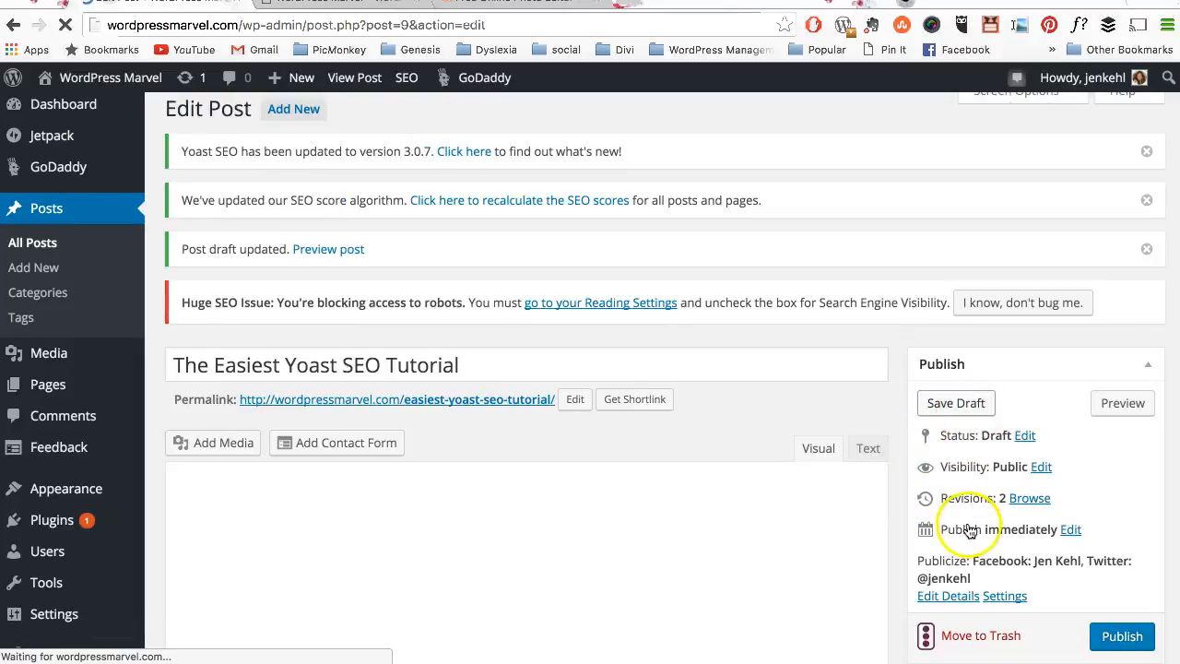
{"action": "scroll", "coordinate": [969, 531], "scroll_direction": "down", "scroll_amount": 2}
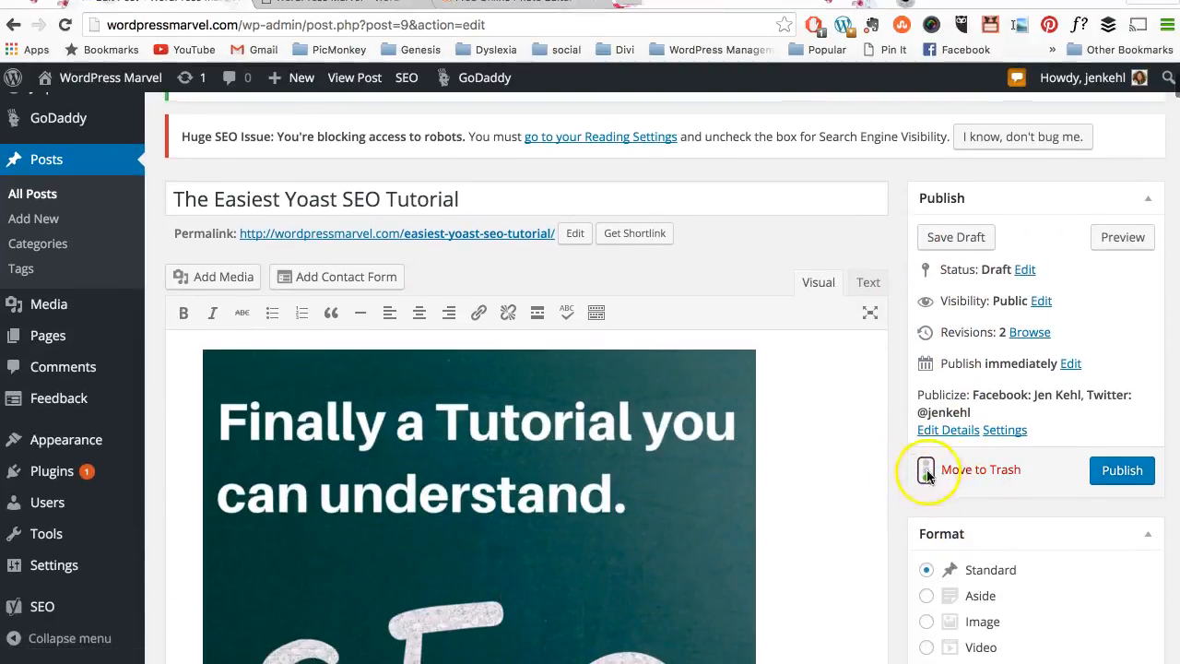
{"action": "scroll", "coordinate": [897, 453], "scroll_direction": "up", "scroll_amount": 3}
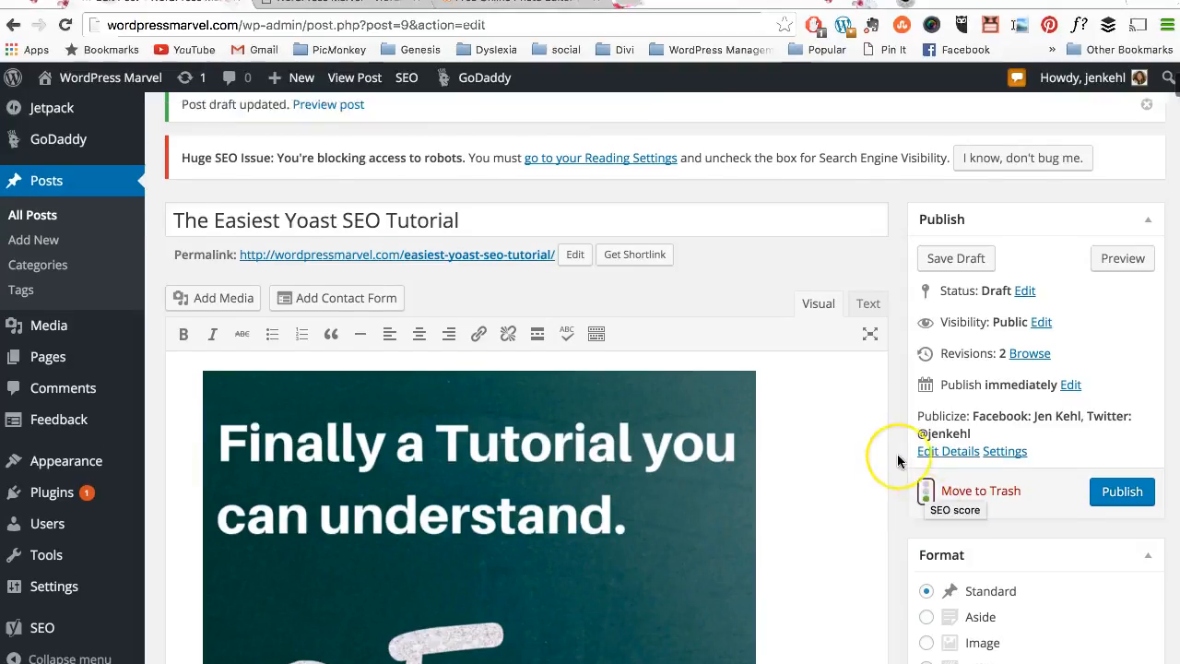
{"action": "scroll", "coordinate": [899, 460], "scroll_direction": "up", "scroll_amount": 1}
- Examine the saved post's content, Yoast content analysis and snippet preview
{"action": "scroll", "coordinate": [899, 460], "scroll_direction": "down", "scroll_amount": 20}
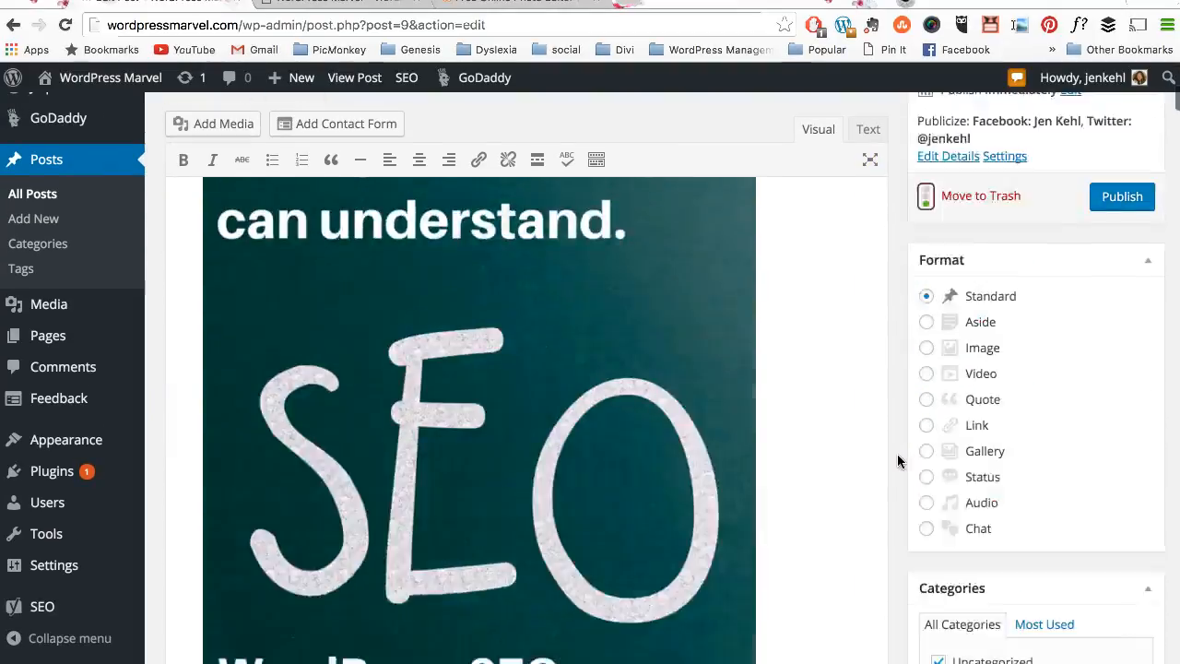
{"action": "scroll", "coordinate": [897, 454], "scroll_direction": "down", "scroll_amount": 20}
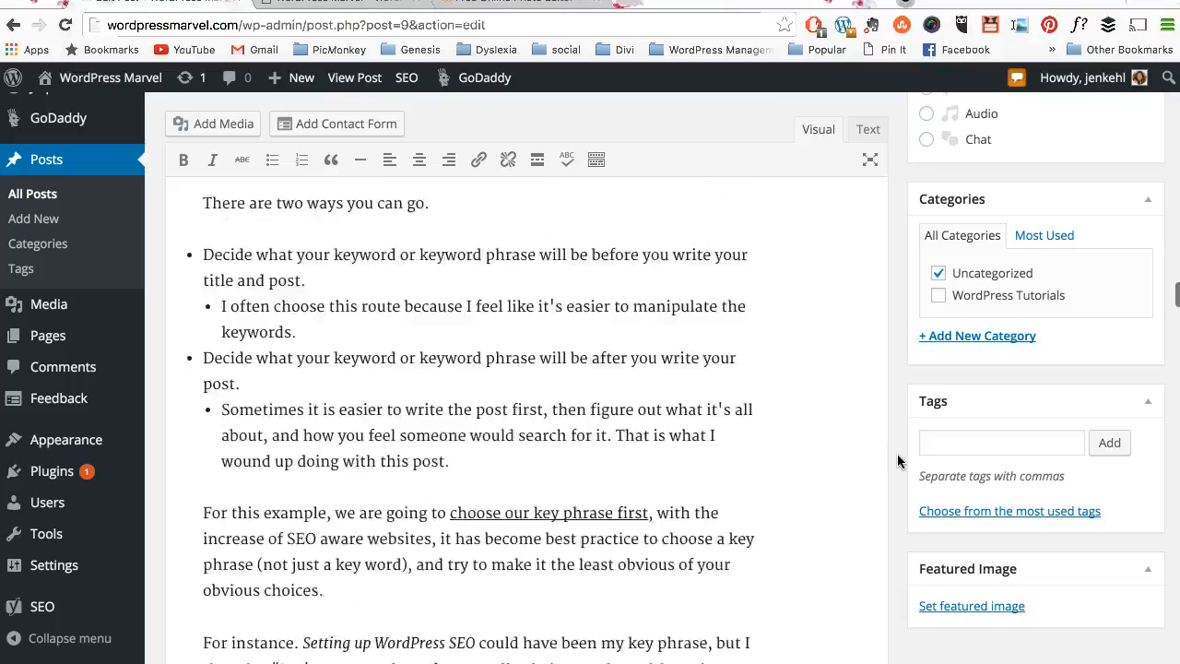
{"action": "scroll", "coordinate": [897, 454], "scroll_direction": "down", "scroll_amount": 20}
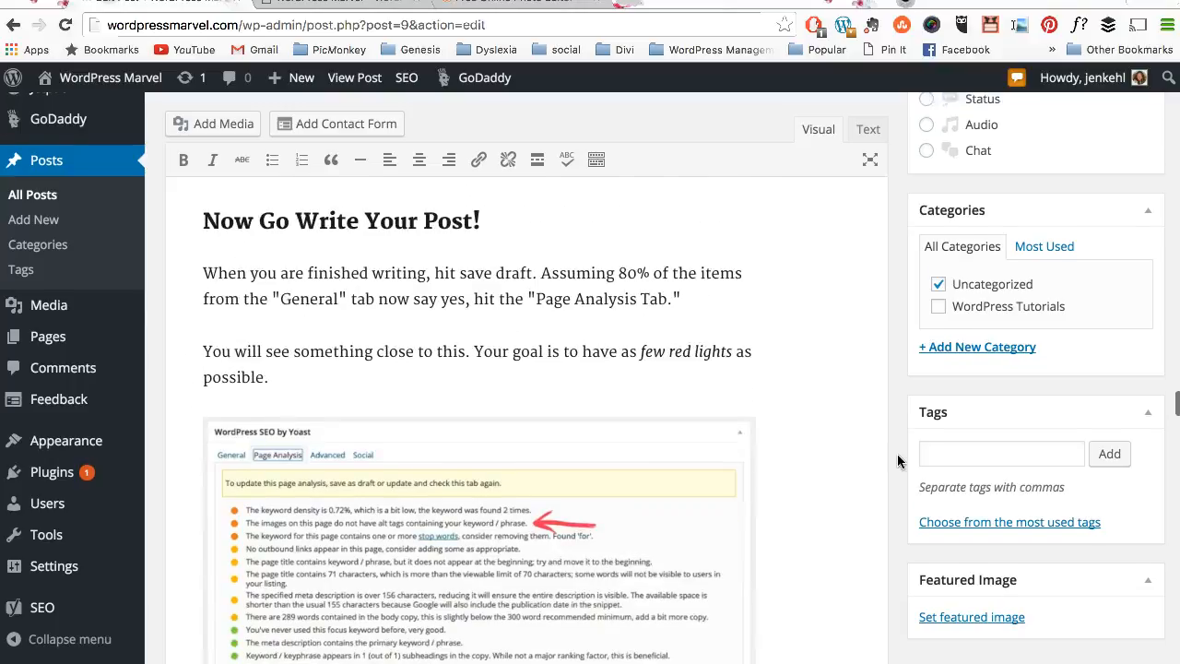
{"action": "scroll", "coordinate": [897, 454], "scroll_direction": "down", "scroll_amount": 20}
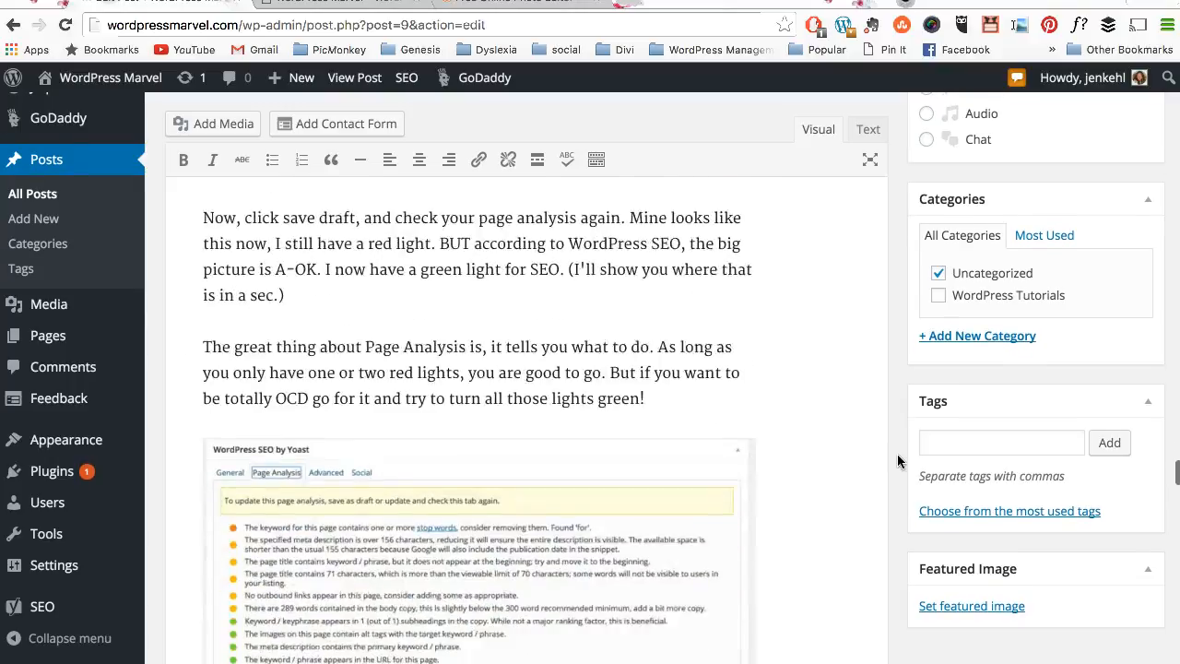
{"action": "scroll", "coordinate": [897, 453], "scroll_direction": "down", "scroll_amount": 8}
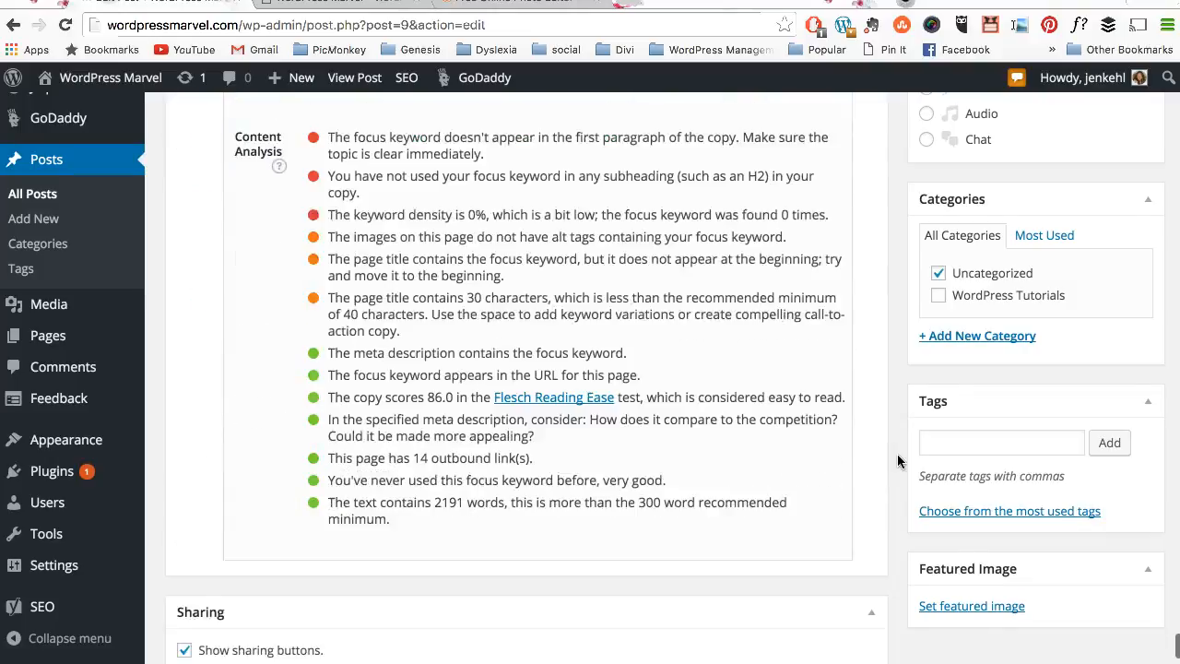
{"action": "scroll", "coordinate": [897, 453], "scroll_direction": "up", "scroll_amount": 4}
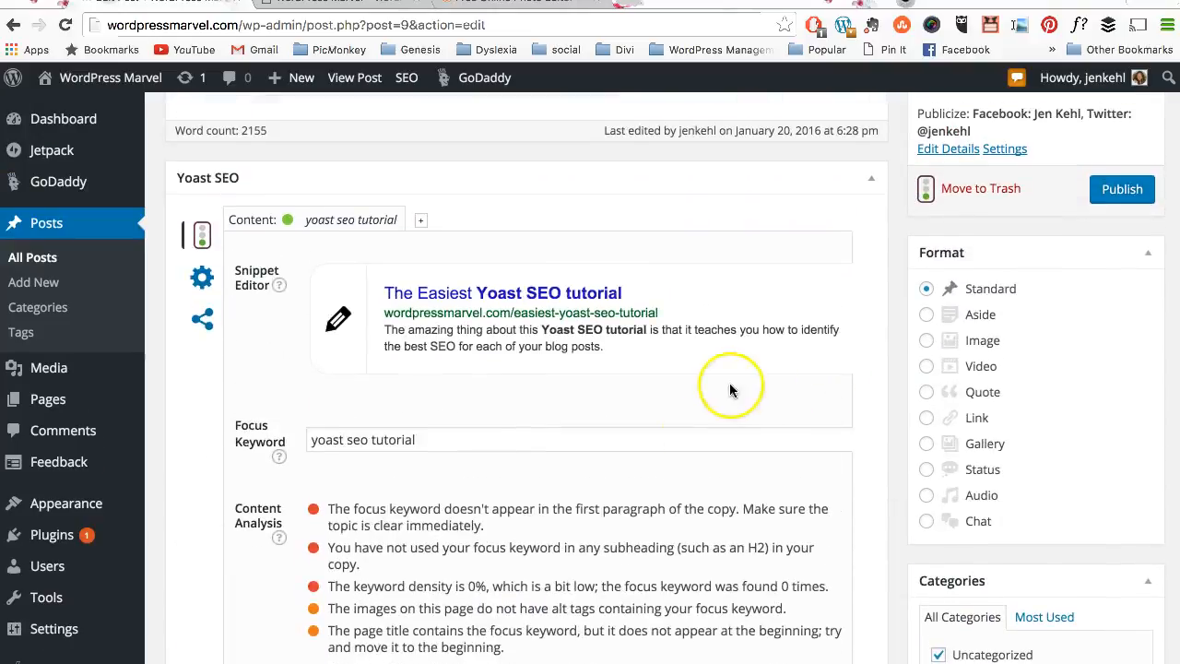
{"action": "mouse_move", "coordinate": [740, 340]}
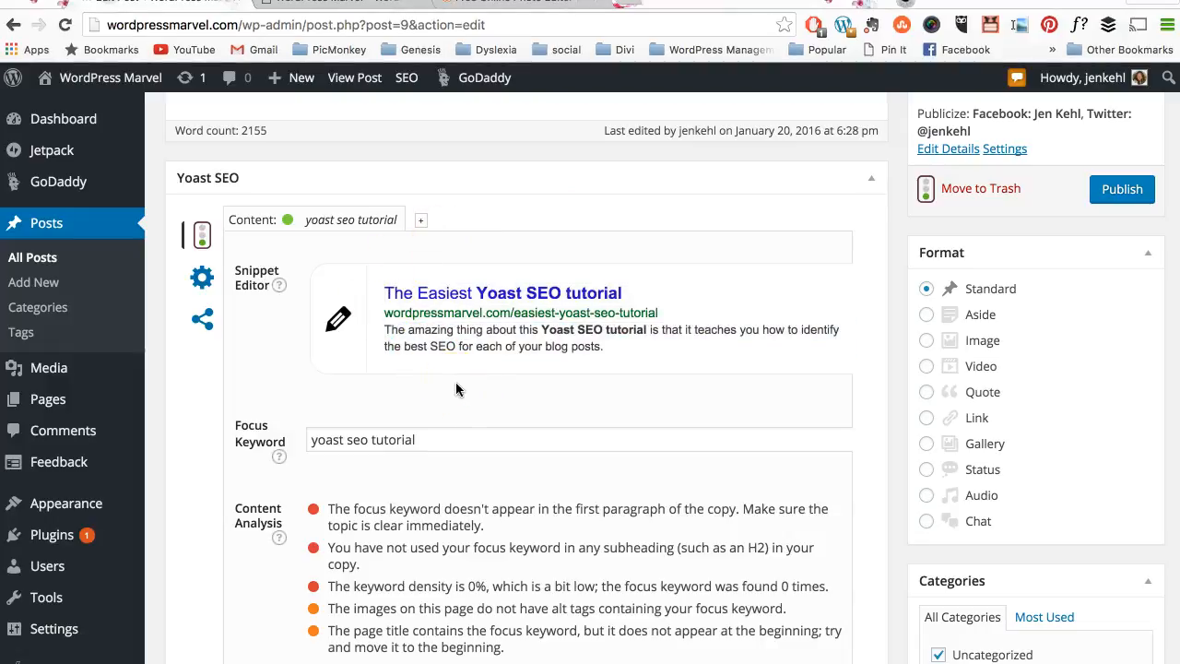
{"action": "mouse_move", "coordinate": [339, 319]}
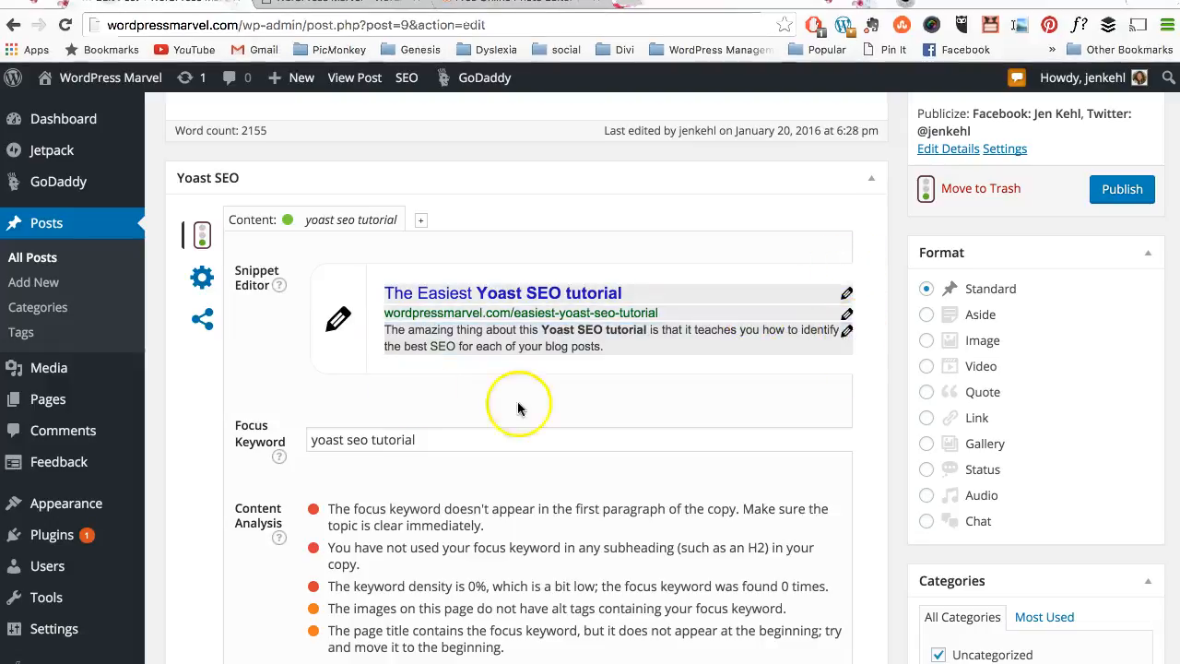
- In Yoast's social sharing settings, set the Facebook title to "This is the best Yoast SEO tutorial EVER on the planet!!!"
{"action": "left_click", "coordinate": [203, 319]}
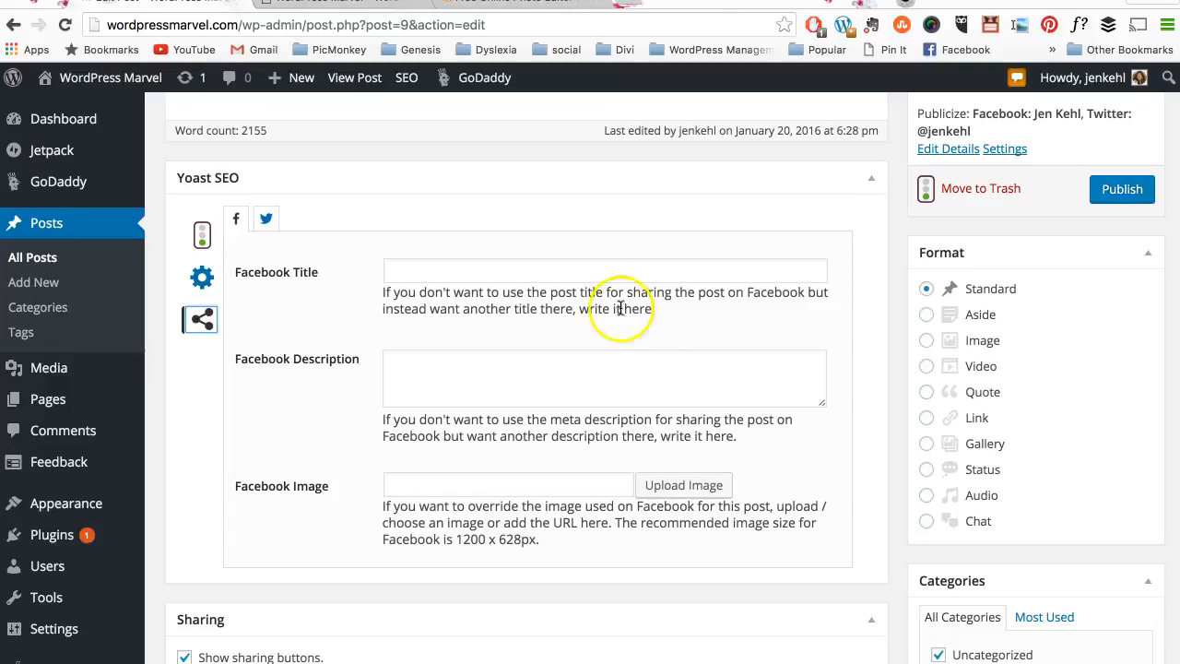
{"action": "left_click", "coordinate": [476, 270]}
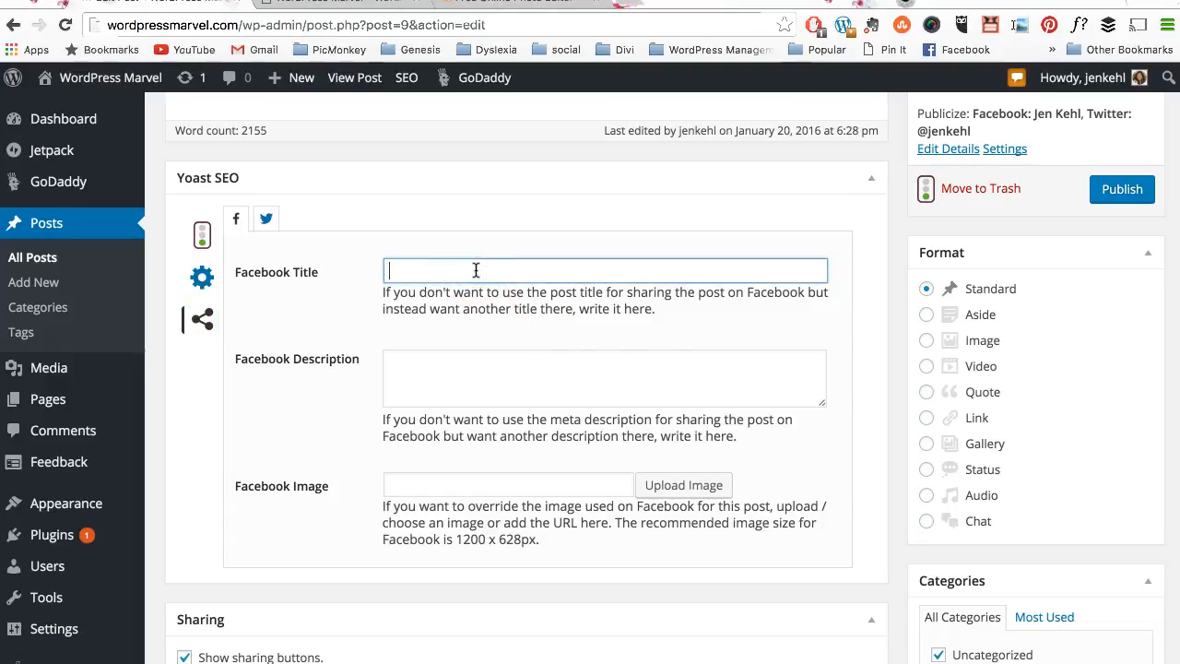
{"action": "type", "text": "This is the best Yoast SEO"}
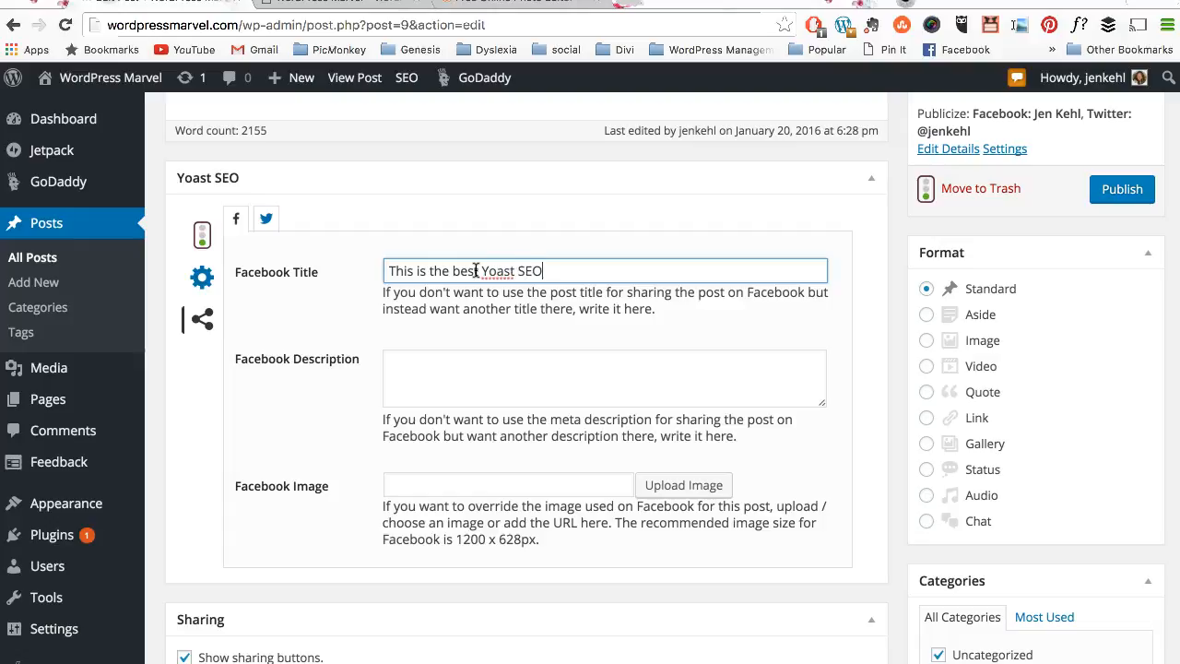
{"action": "type", "text": " tutorial EVER on the plane"}
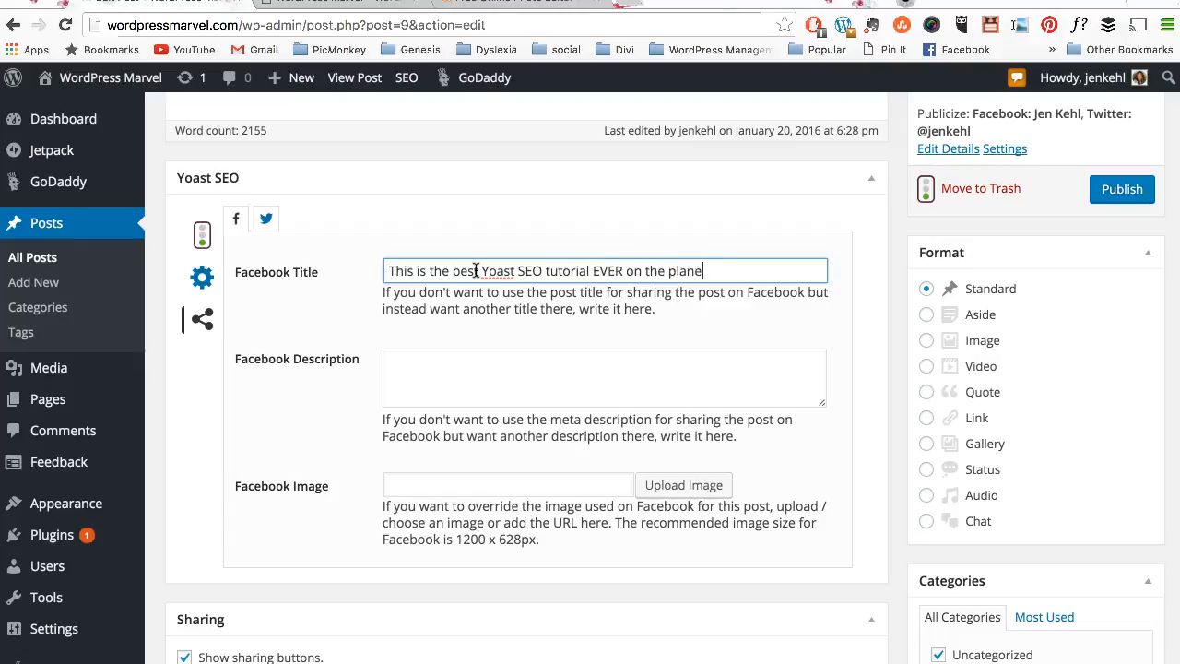
{"action": "type", "text": "t!!!"}
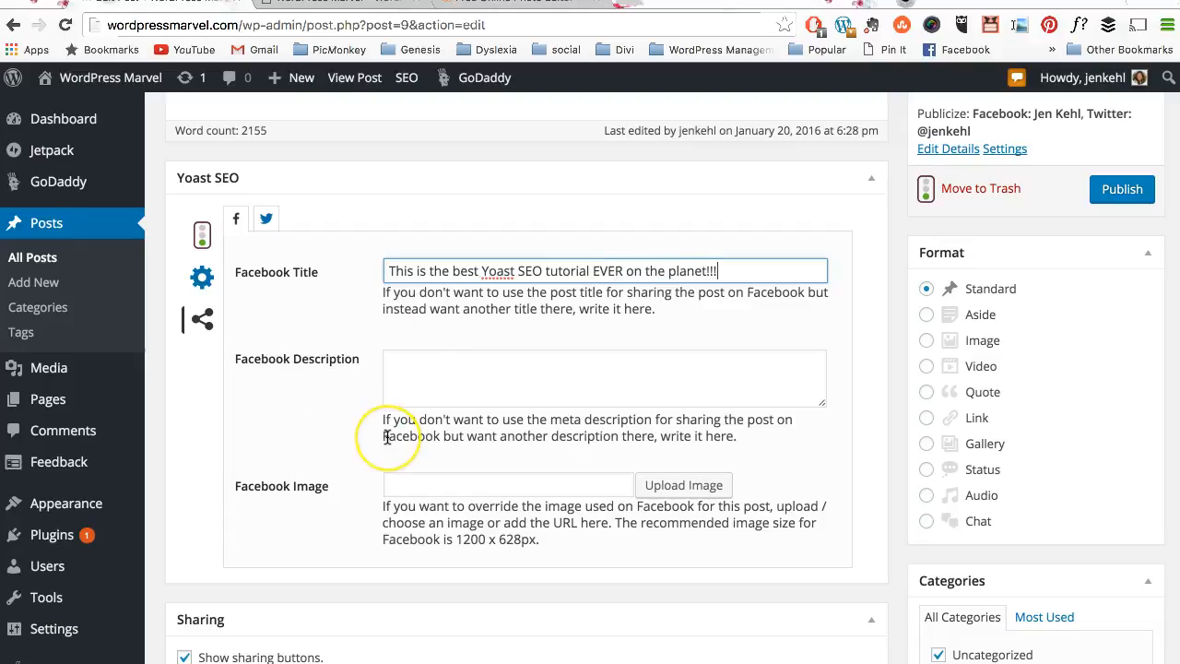
- Set the Facebook description to "Better come see this tutorial or you are never going to be the best ever at SEO."
{"action": "left_click", "coordinate": [449, 361]}
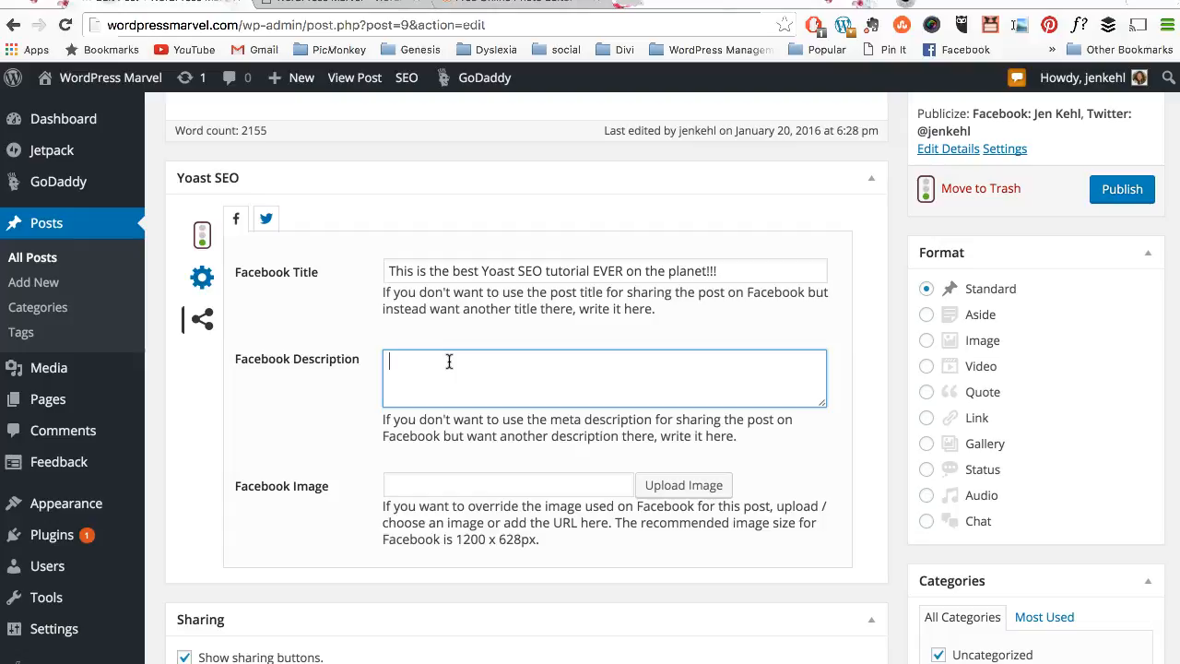
{"action": "type", "text": "Better come see this tutorial or you are never going to be the best ever at SEO."}
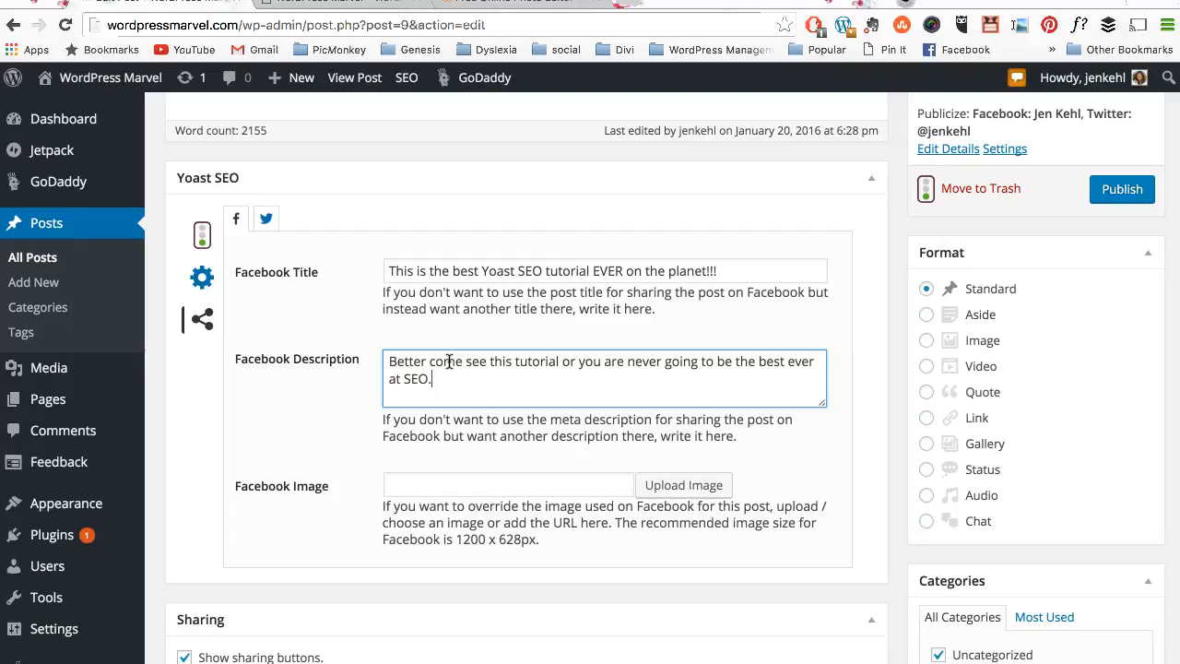
- Start uploading a new Facebook image and browse the computer to the Beyond Blog Design folder
{"action": "scroll", "coordinate": [451, 474], "scroll_direction": "down", "scroll_amount": 2}
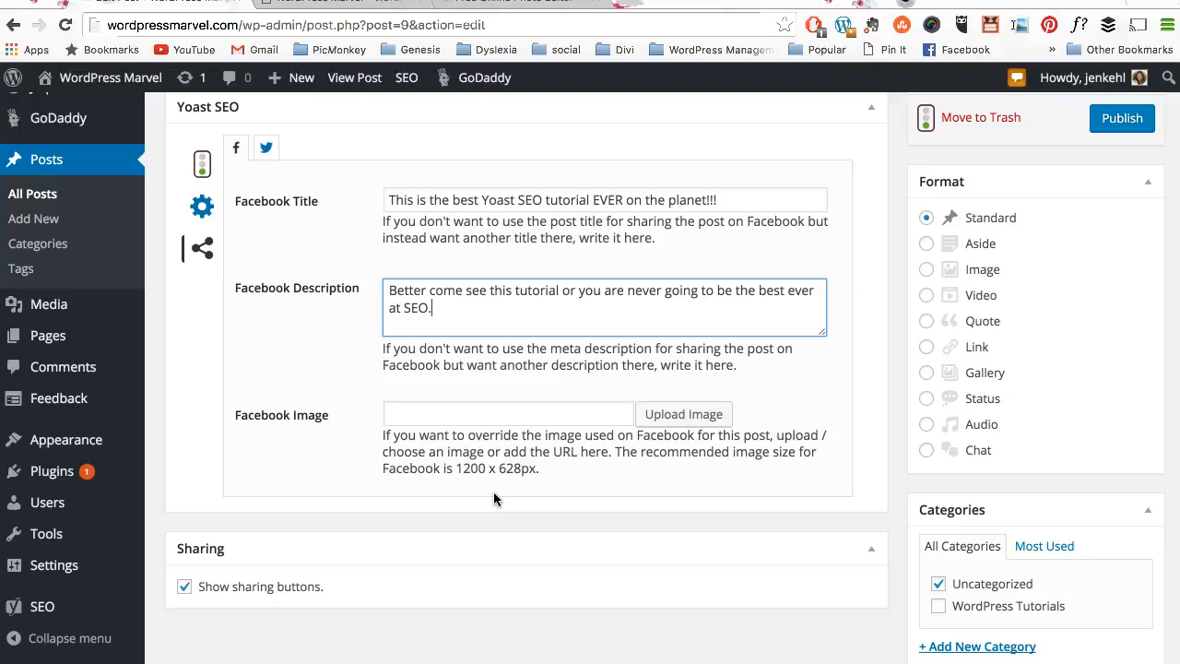
{"action": "left_click", "coordinate": [684, 415]}
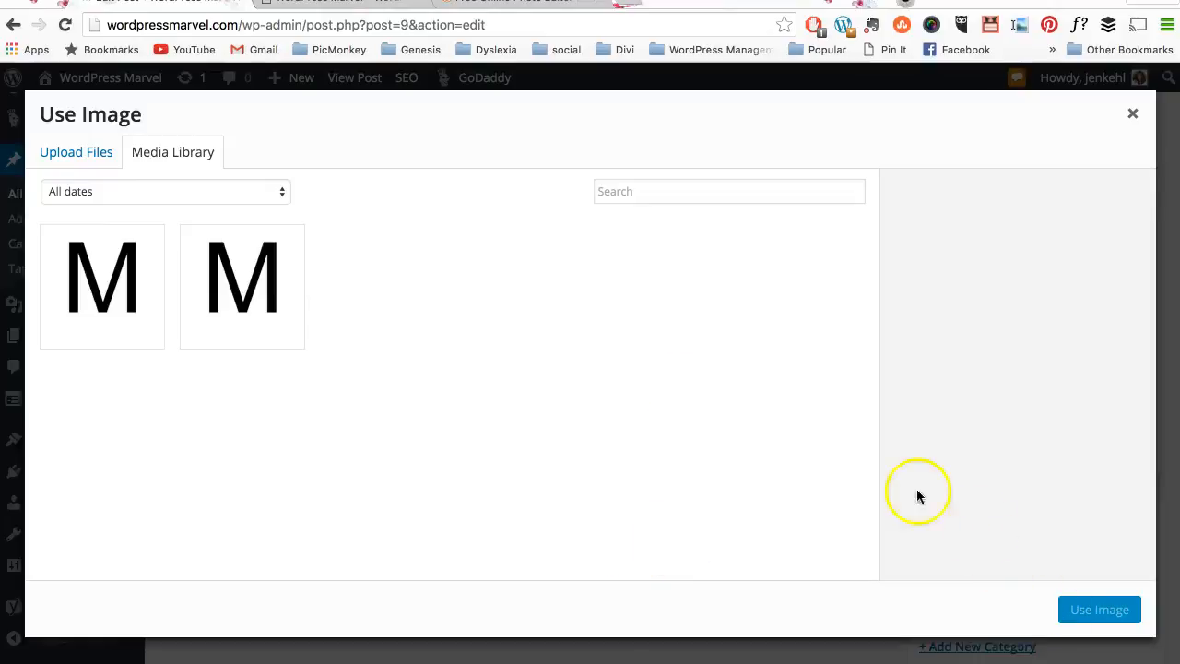
{"action": "left_click", "coordinate": [81, 166]}
{"action": "left_click", "coordinate": [618, 389]}
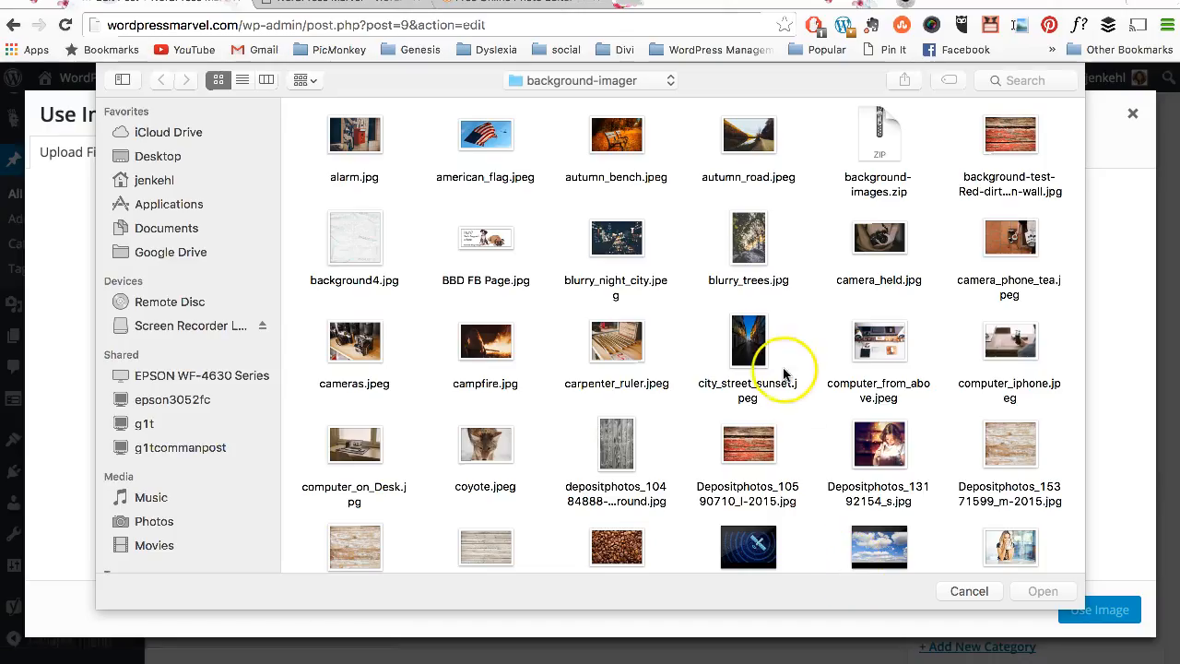
{"action": "left_click", "coordinate": [609, 88]}
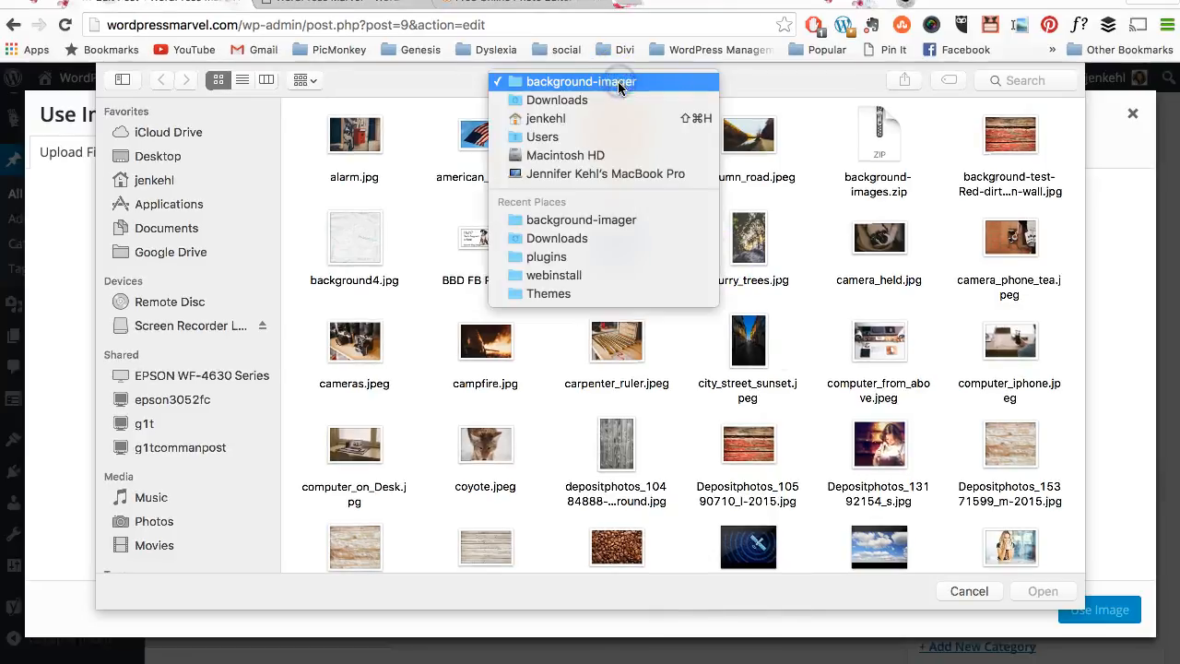
{"action": "left_click", "coordinate": [610, 100]}
{"action": "scroll", "coordinate": [719, 424], "scroll_direction": "up", "scroll_amount": 10}
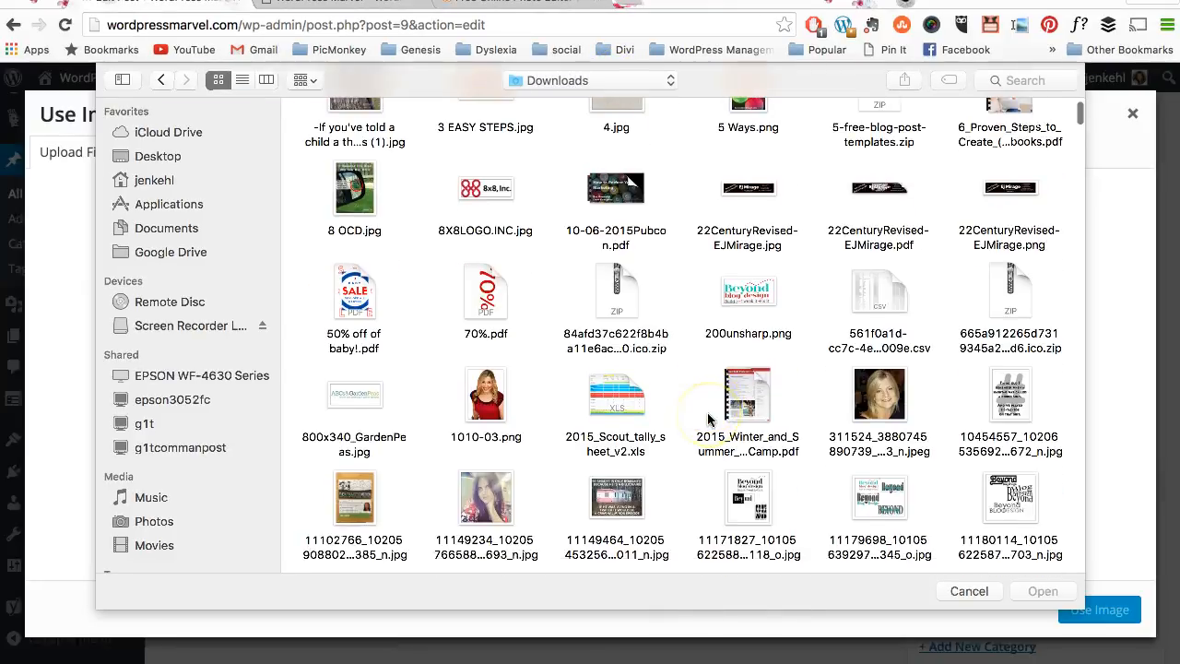
{"action": "scroll", "coordinate": [708, 420], "scroll_direction": "down", "scroll_amount": 2}
{"action": "scroll", "coordinate": [708, 419], "scroll_direction": "up", "scroll_amount": 2}
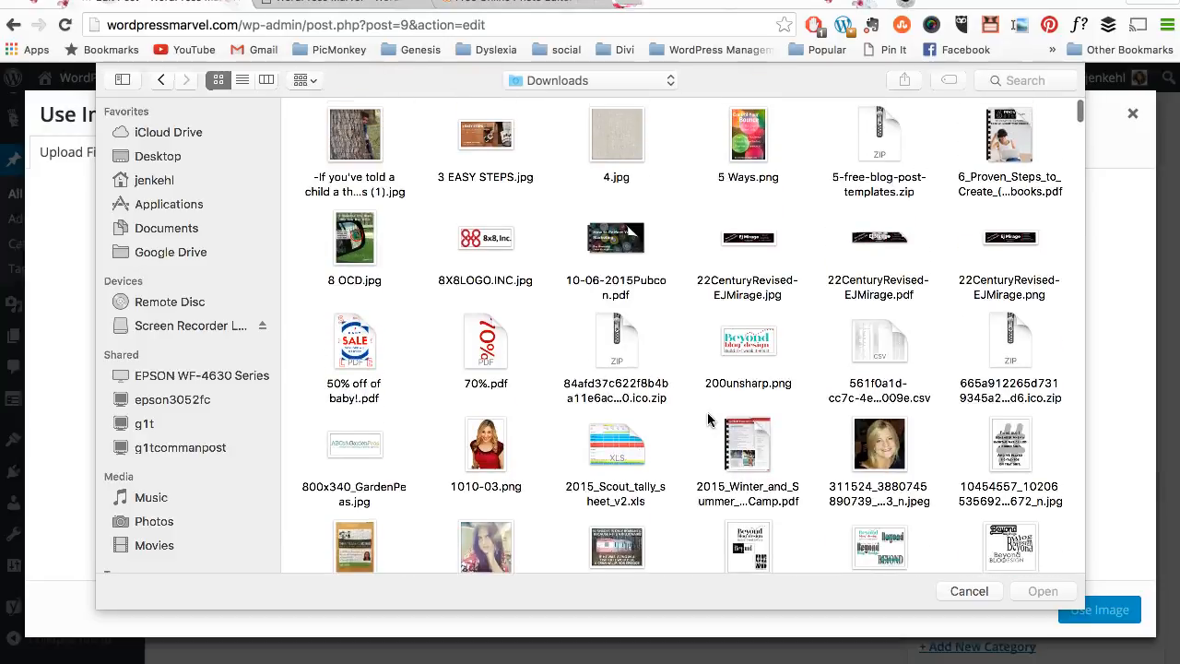
{"action": "scroll", "coordinate": [708, 419], "scroll_direction": "down", "scroll_amount": 10}
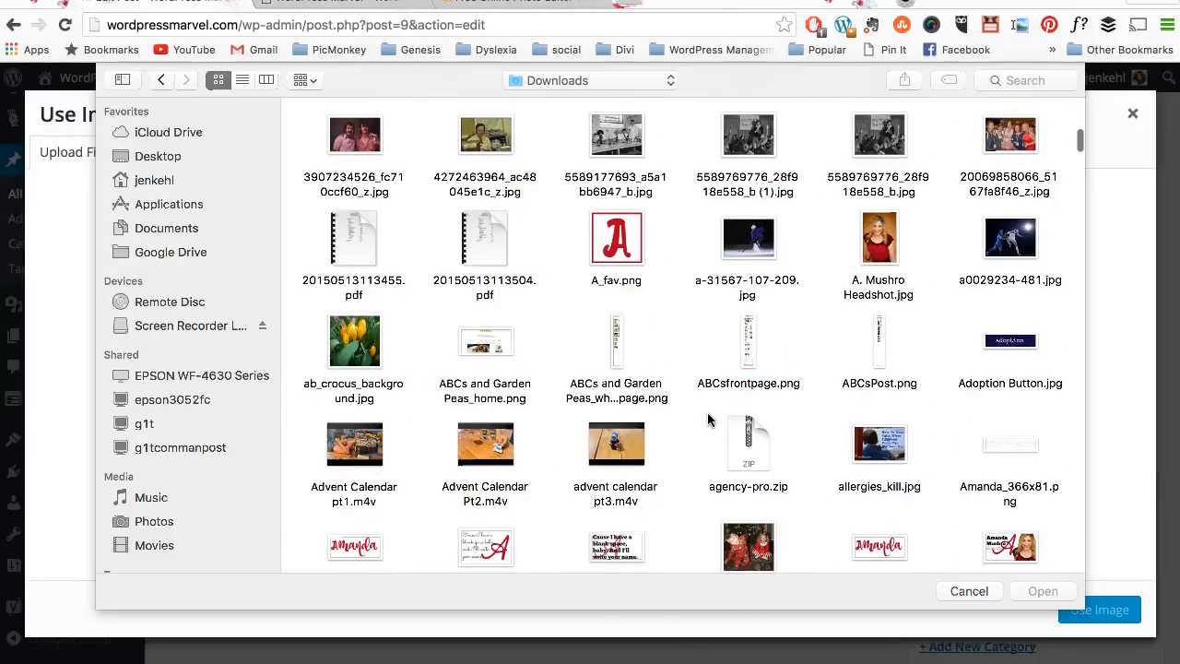
{"action": "scroll", "coordinate": [708, 419], "scroll_direction": "down", "scroll_amount": 20}
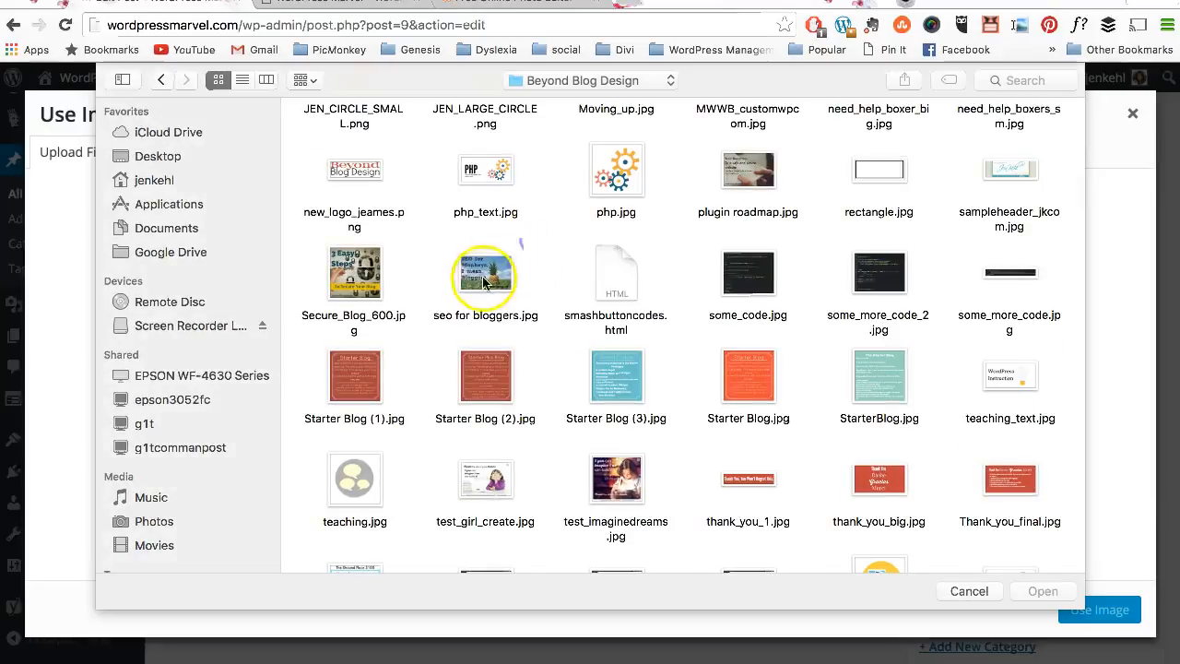
- Upload "seo for bloggers.jpg" to the media library and use it as the post's Facebook image
{"action": "left_click", "coordinate": [480, 287]}
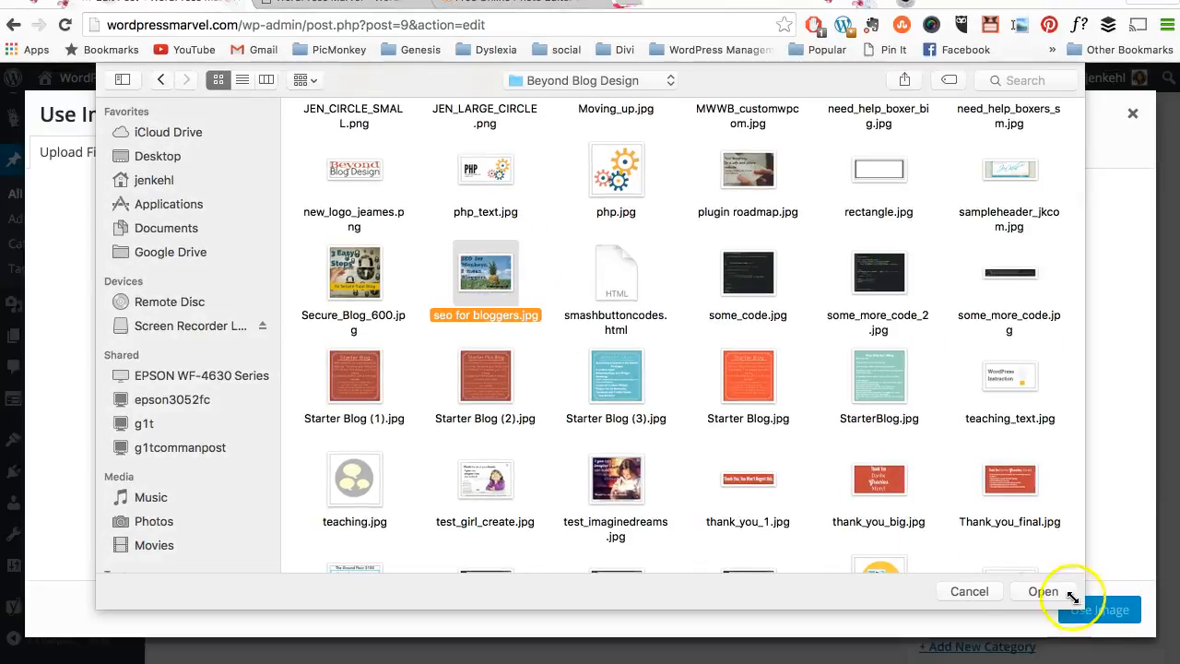
{"action": "left_click", "coordinate": [1057, 594]}
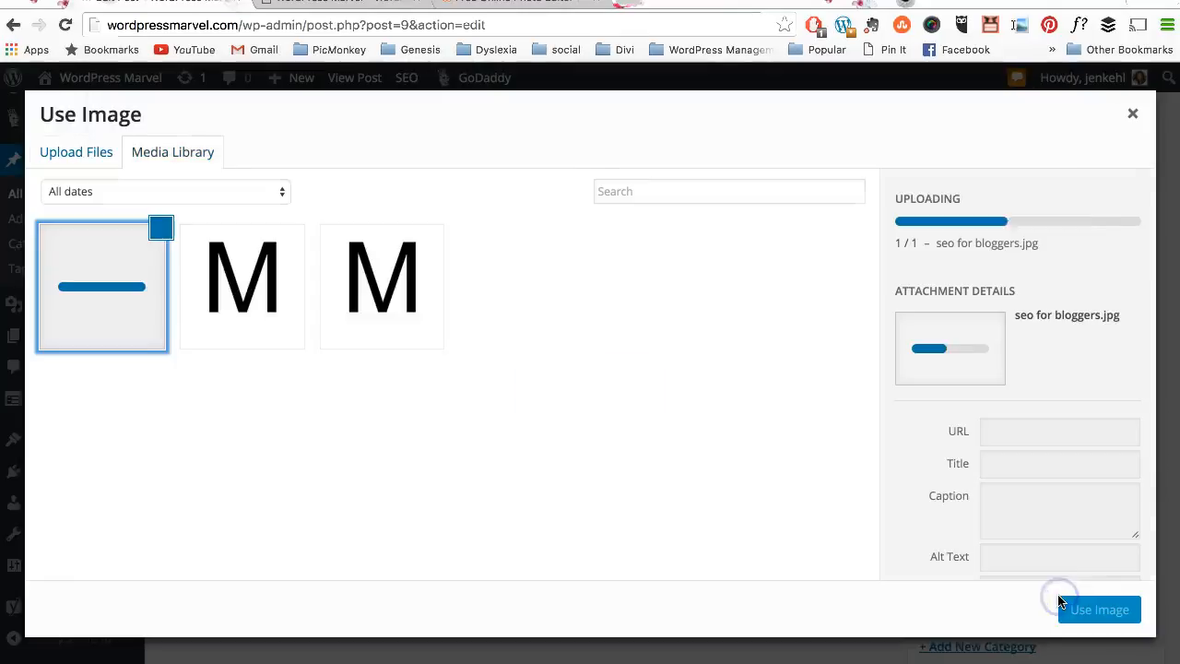
{"action": "left_click", "coordinate": [1097, 608]}
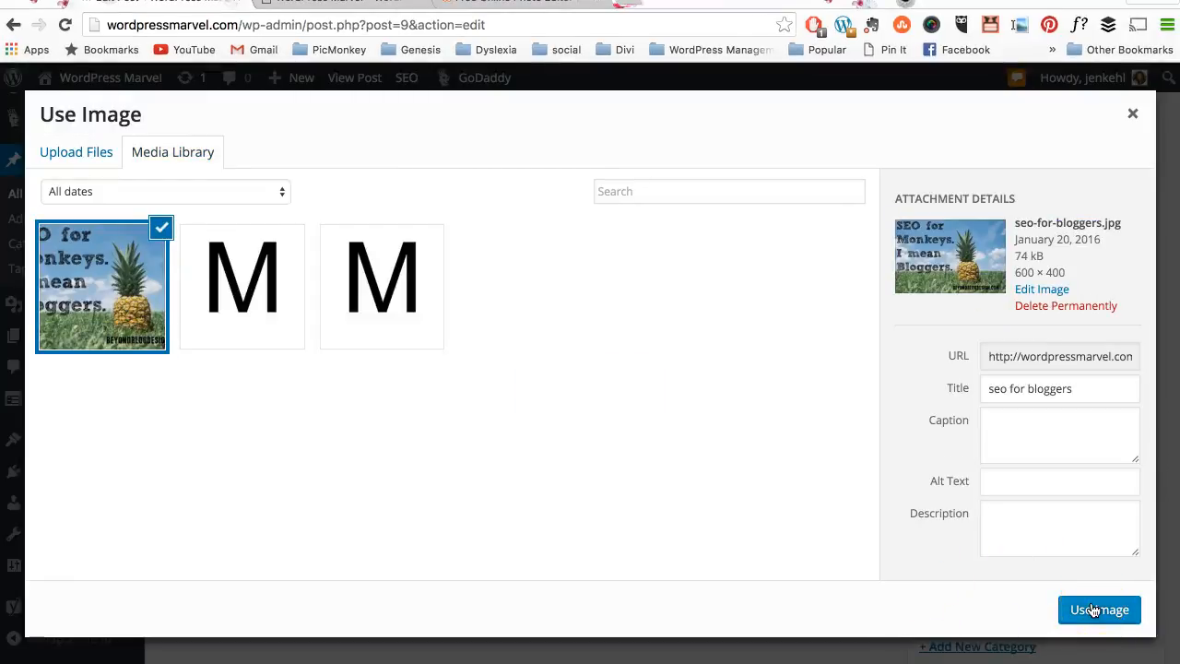
{"action": "left_click", "coordinate": [1095, 609]}
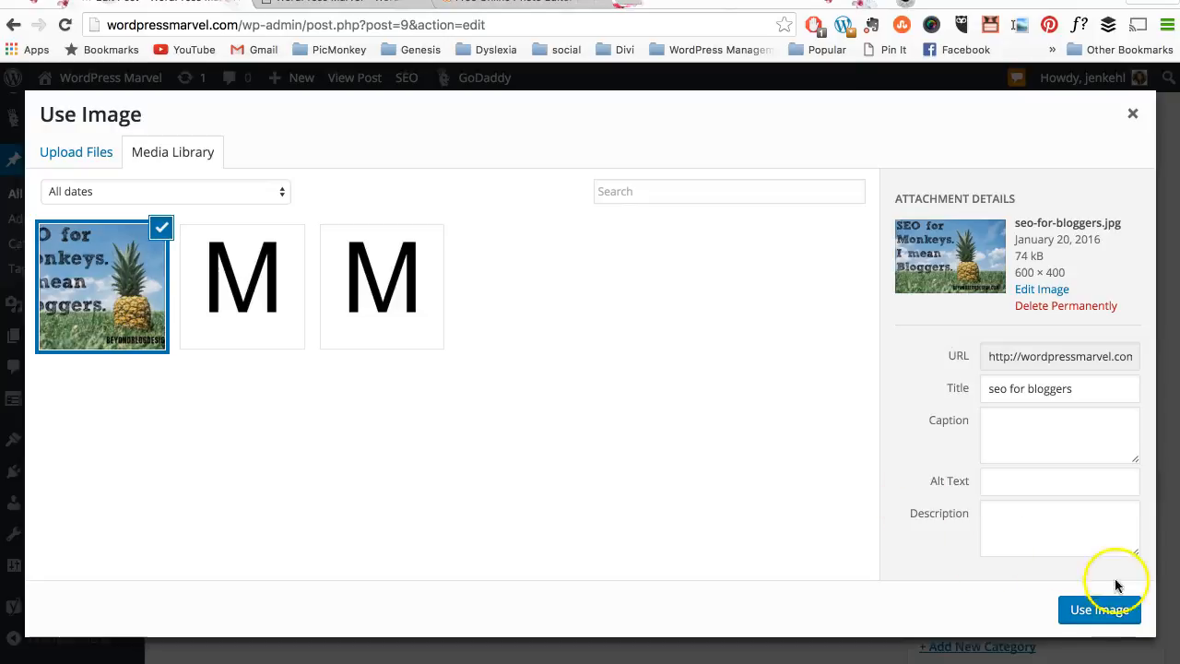
{"action": "left_click", "coordinate": [1097, 616]}
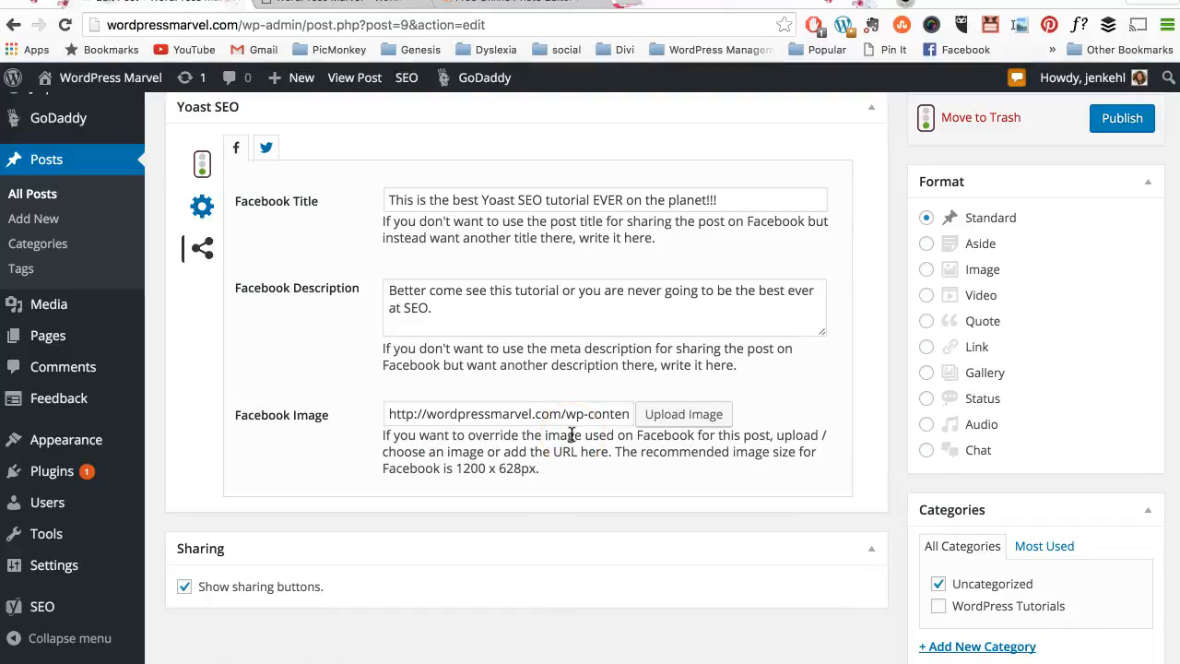
- Review the Facebook sharing settings, and examine the Twitter title, description and image fields in Yoast's social settings
{"action": "scroll", "coordinate": [765, 272], "scroll_direction": "up", "scroll_amount": 8}
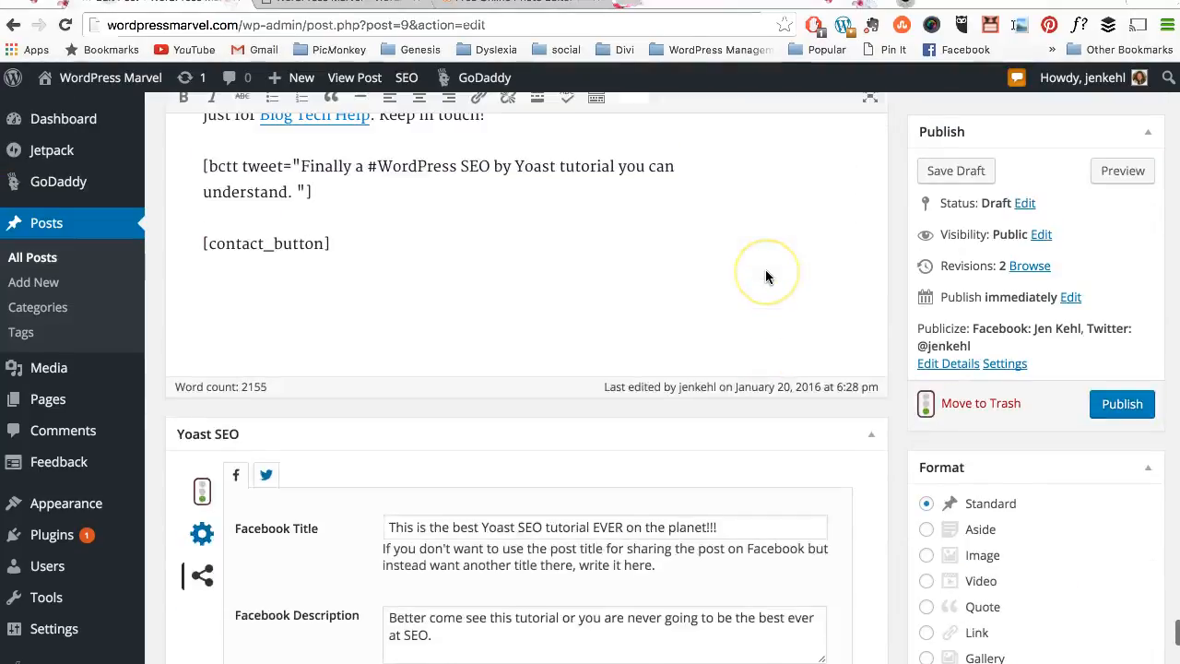
{"action": "scroll", "coordinate": [765, 270], "scroll_direction": "down", "scroll_amount": 5}
{"action": "scroll", "coordinate": [765, 270], "scroll_direction": "up", "scroll_amount": 10}
{"action": "scroll", "coordinate": [765, 270], "scroll_direction": "down", "scroll_amount": 15}
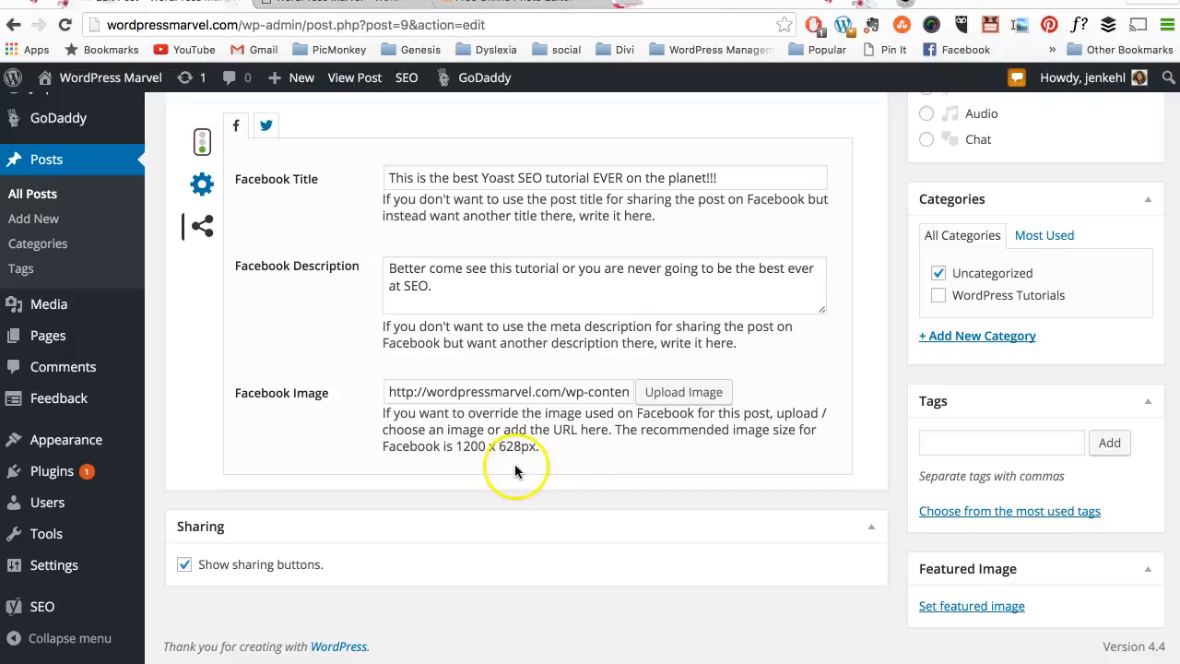
{"action": "scroll", "coordinate": [323, 388], "scroll_direction": "up", "scroll_amount": 1}
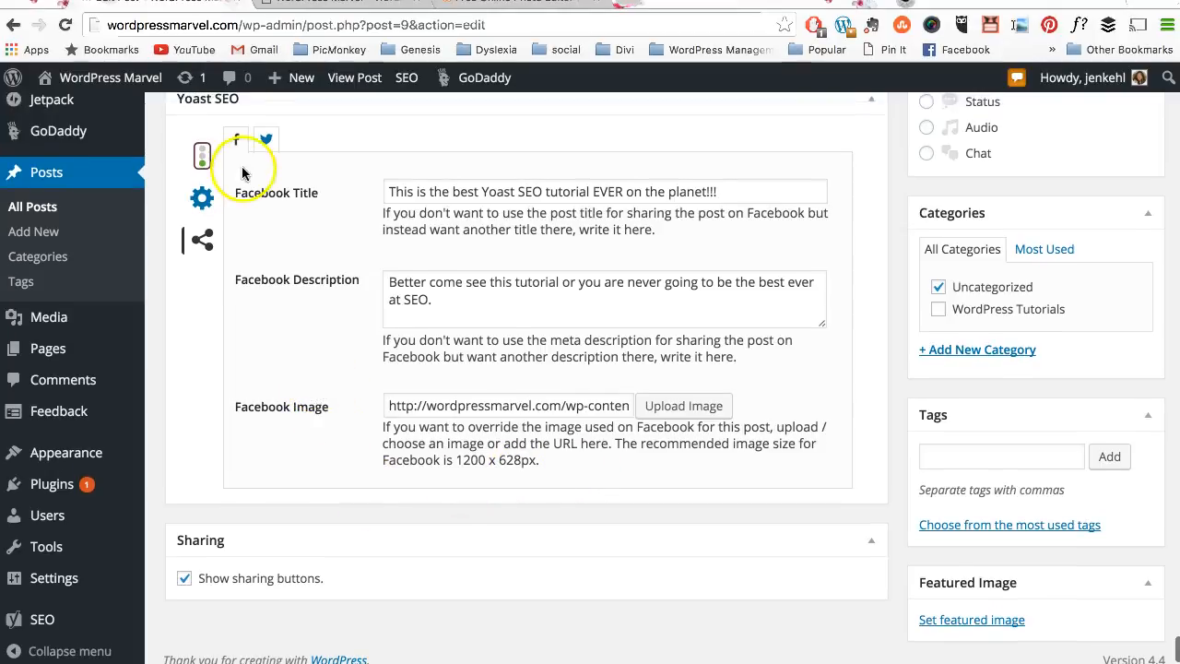
{"action": "left_click", "coordinate": [266, 139]}
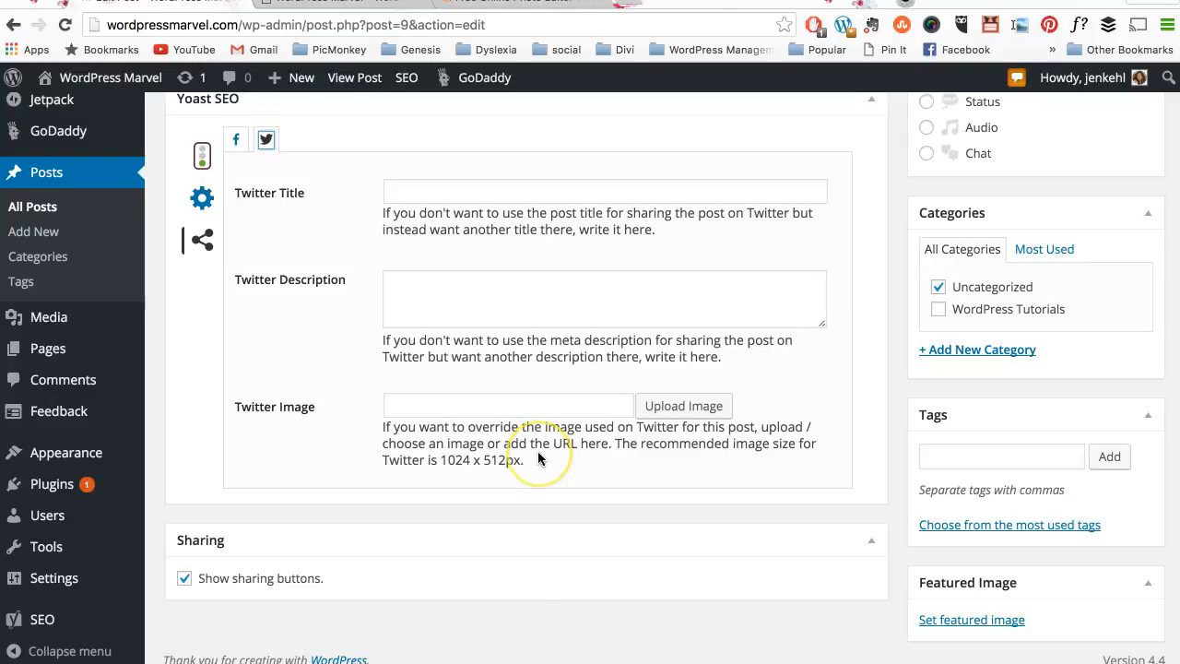
{"action": "scroll", "coordinate": [537, 459], "scroll_direction": "up", "scroll_amount": 1}
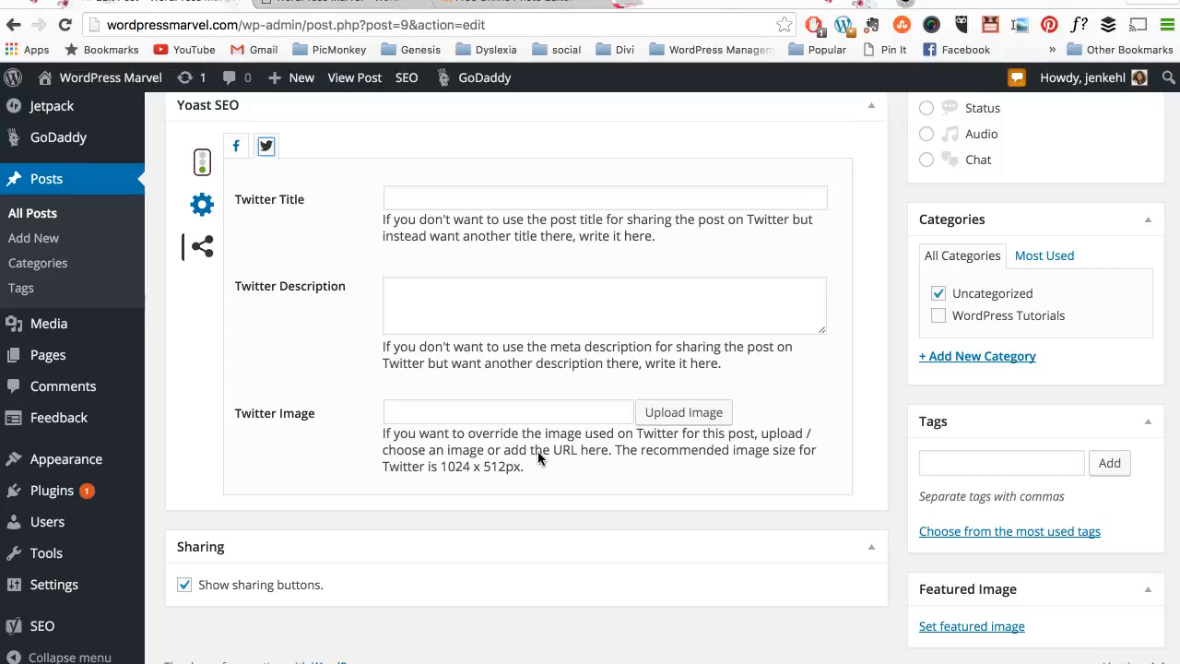
{"action": "left_click", "coordinate": [387, 196]}
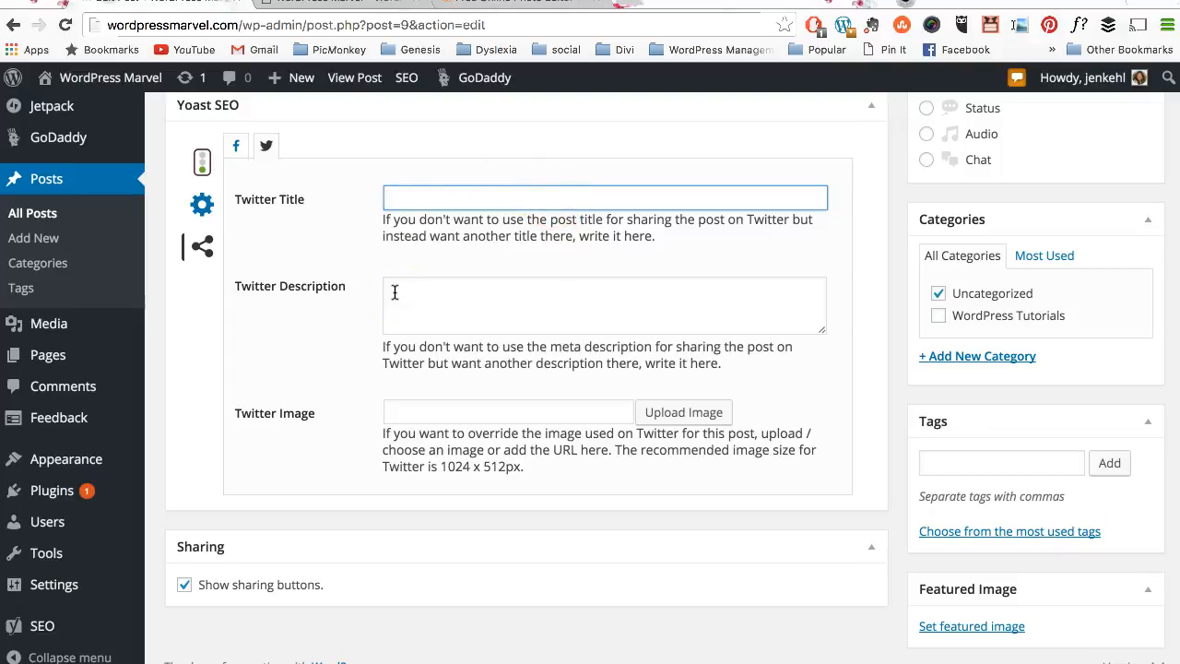
- Show the Publicize details in the publishing box and examine the custom message for social sharing
{"action": "scroll", "coordinate": [466, 164], "scroll_direction": "up", "scroll_amount": 10}
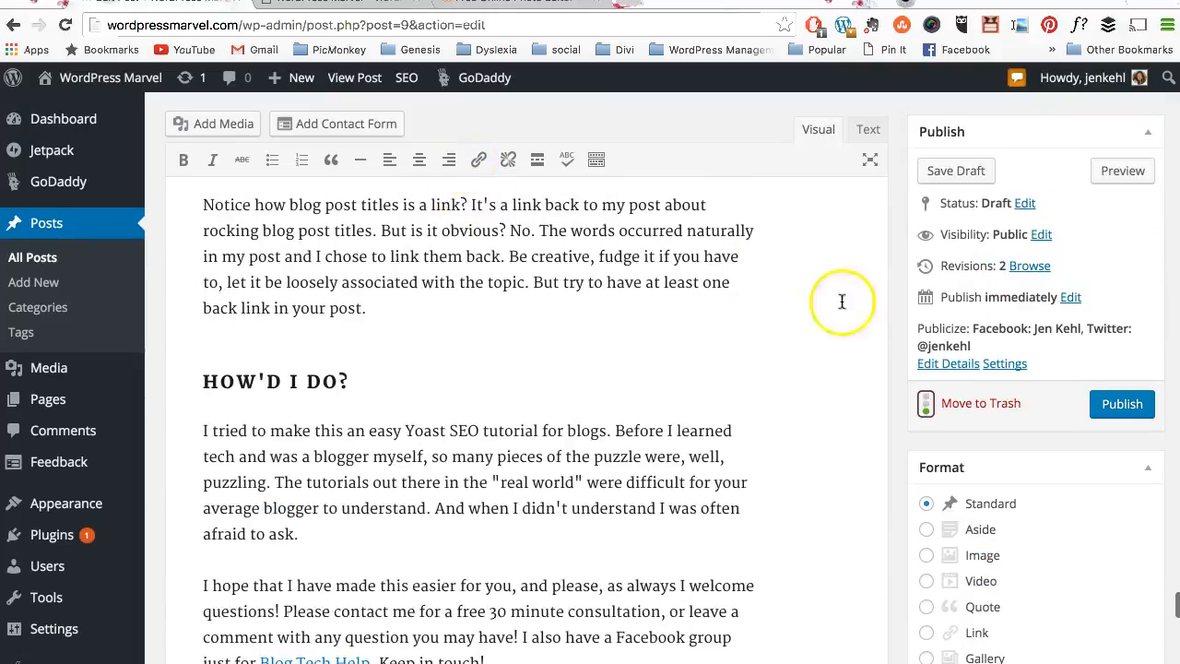
{"action": "left_click", "coordinate": [956, 364]}
{"action": "left_click_drag", "start_coordinate": [923, 431], "coordinate": [1119, 435]}
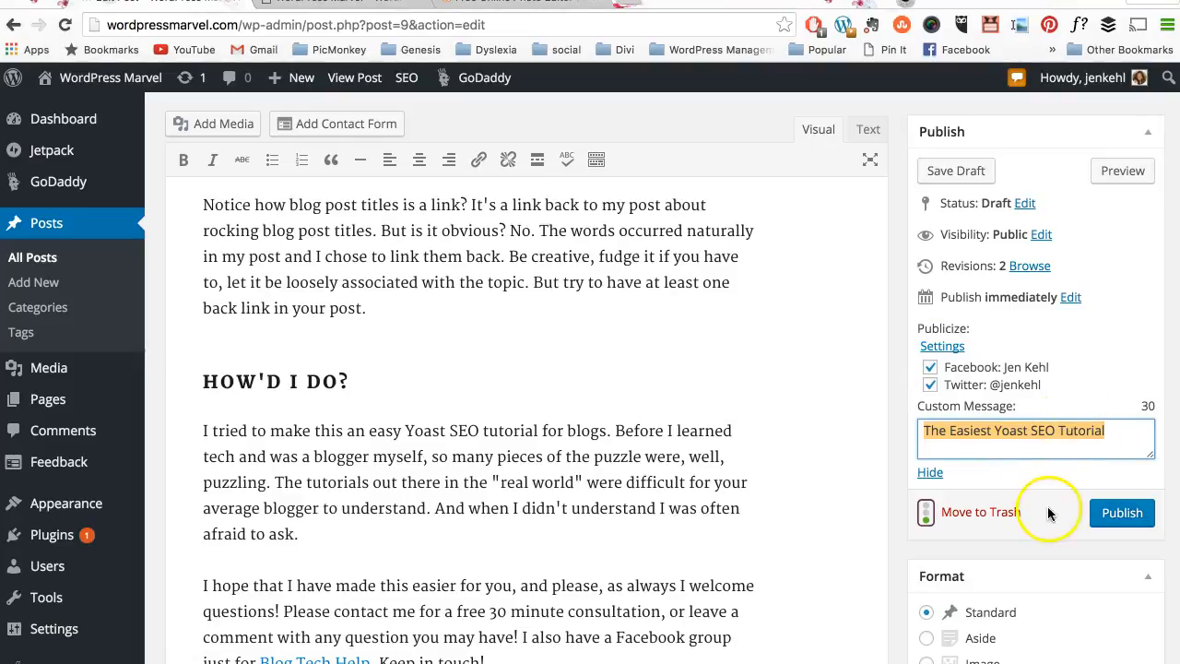
- Recheck the Twitter sharing fields and save the post draft with its Facebook sharing settings
{"action": "scroll", "coordinate": [1006, 473], "scroll_direction": "down", "scroll_amount": 15}
{"action": "scroll", "coordinate": [1001, 488], "scroll_direction": "up", "scroll_amount": 5}
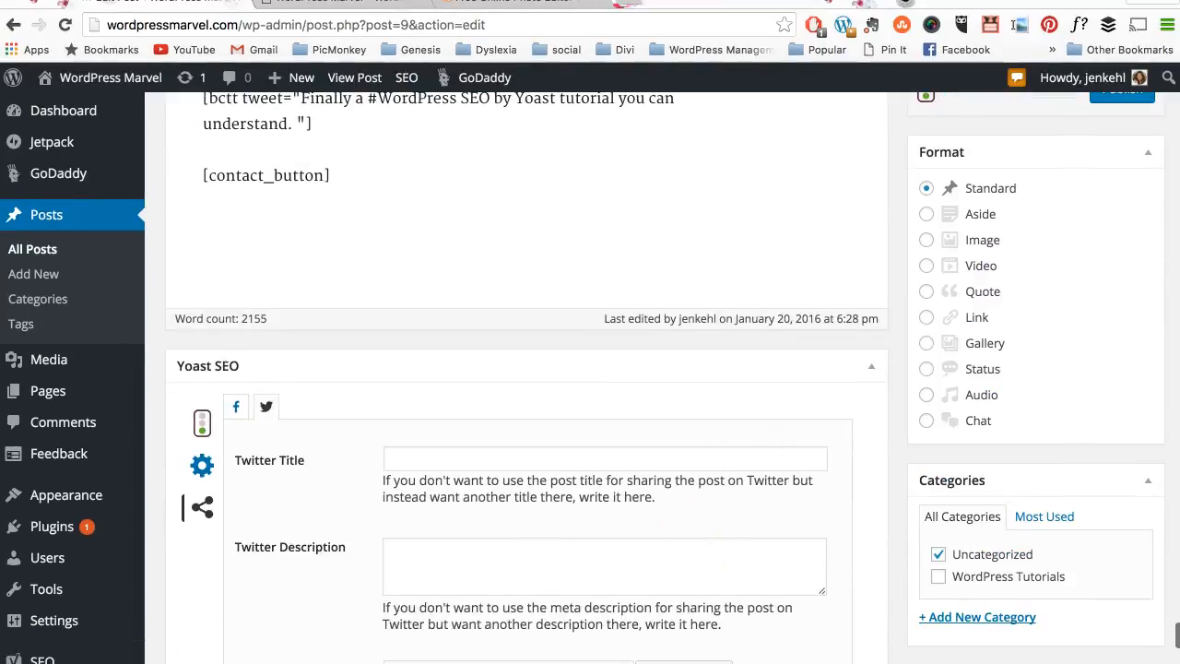
{"action": "scroll", "coordinate": [593, 566], "scroll_direction": "down", "scroll_amount": 3}
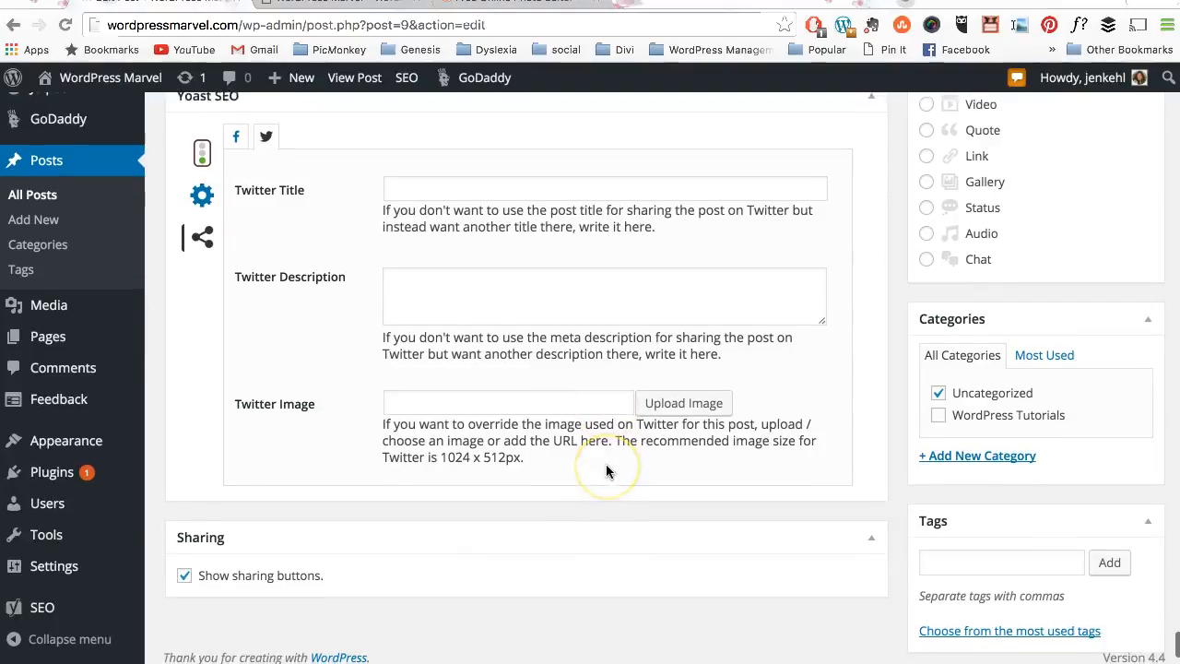
{"action": "scroll", "coordinate": [606, 470], "scroll_direction": "up", "scroll_amount": 10}
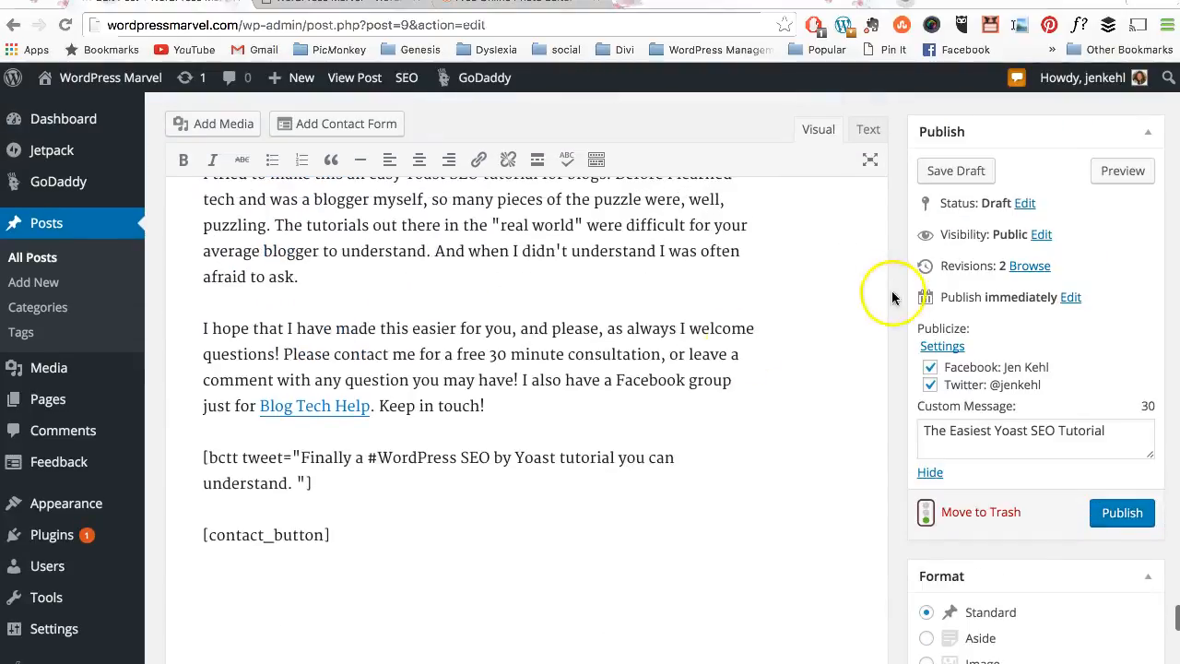
{"action": "left_click", "coordinate": [939, 172]}
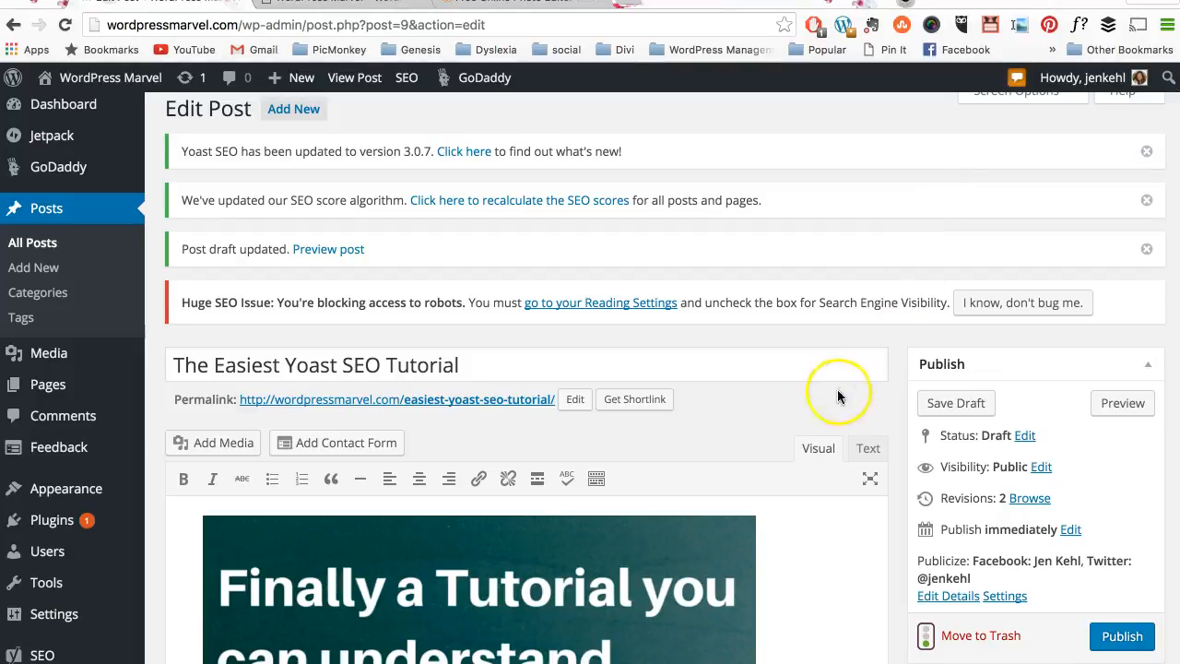
- Look through the post body down to the Yoast SEO box, and examine its snippet, focus keyword and content analysis
{"action": "scroll", "coordinate": [816, 406], "scroll_direction": "down", "scroll_amount": 3}
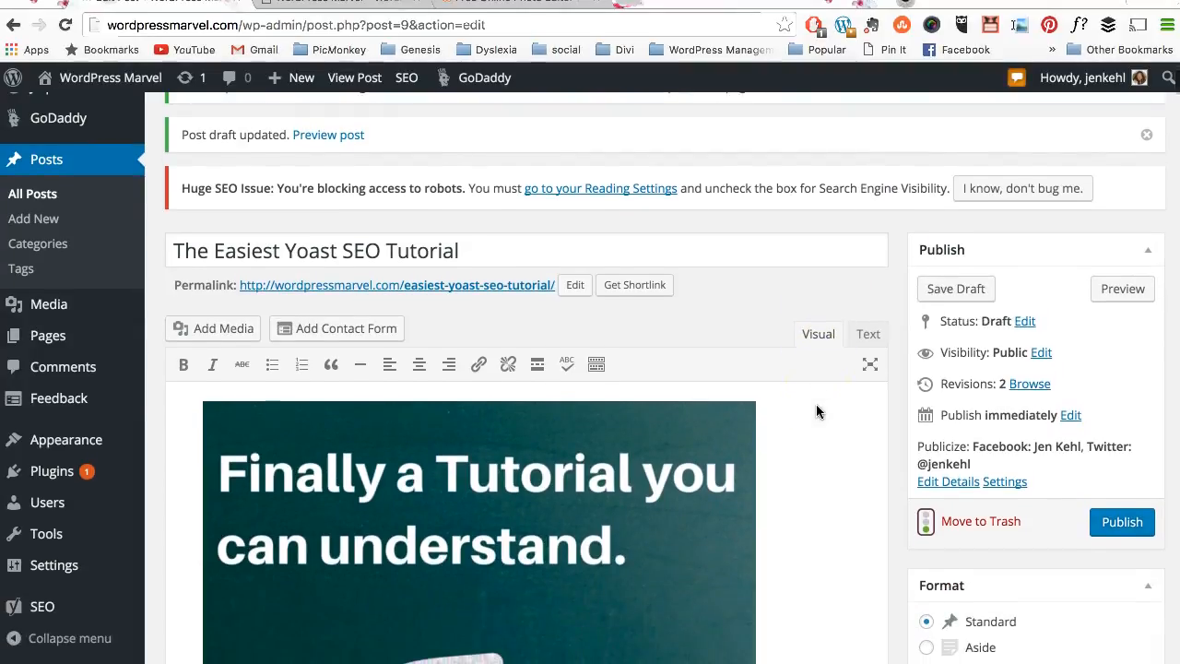
{"action": "scroll", "coordinate": [816, 411], "scroll_direction": "down", "scroll_amount": 10}
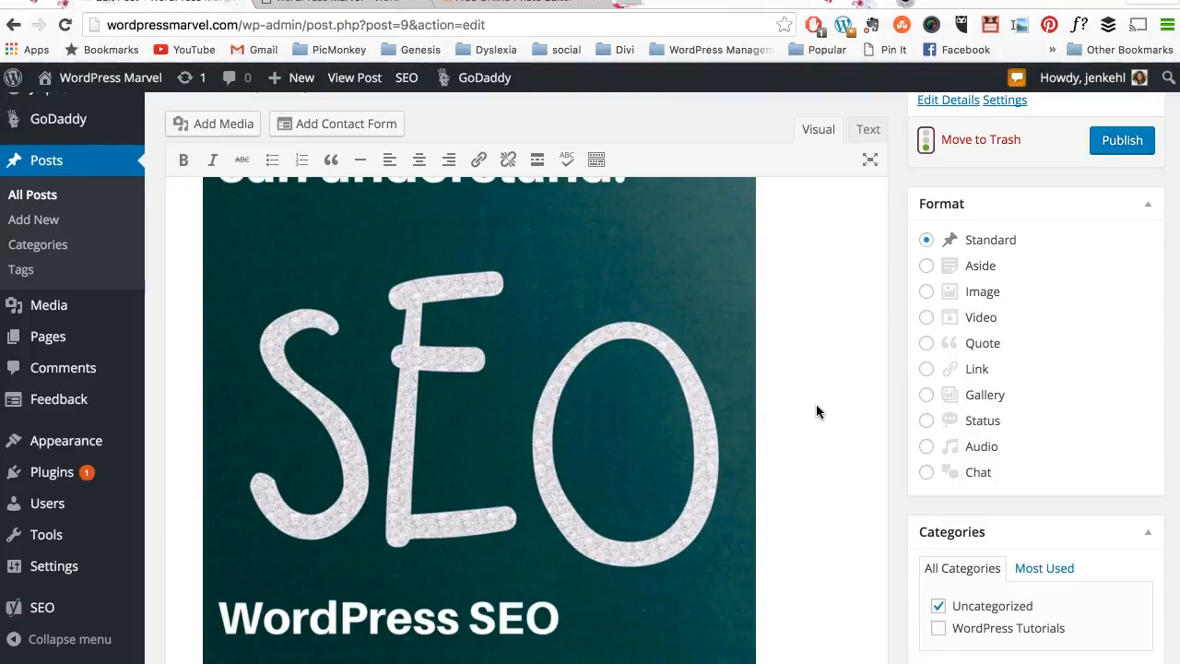
{"action": "scroll", "coordinate": [836, 337], "scroll_direction": "up", "scroll_amount": 7}
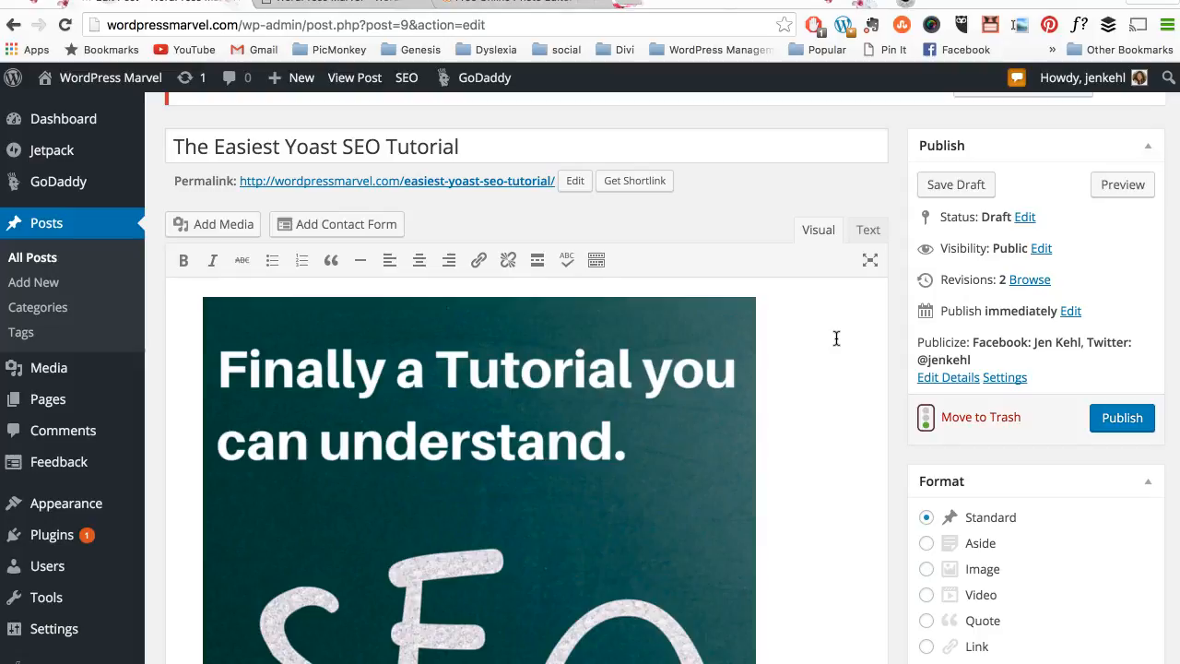
{"action": "scroll", "coordinate": [836, 339], "scroll_direction": "down", "scroll_amount": 10}
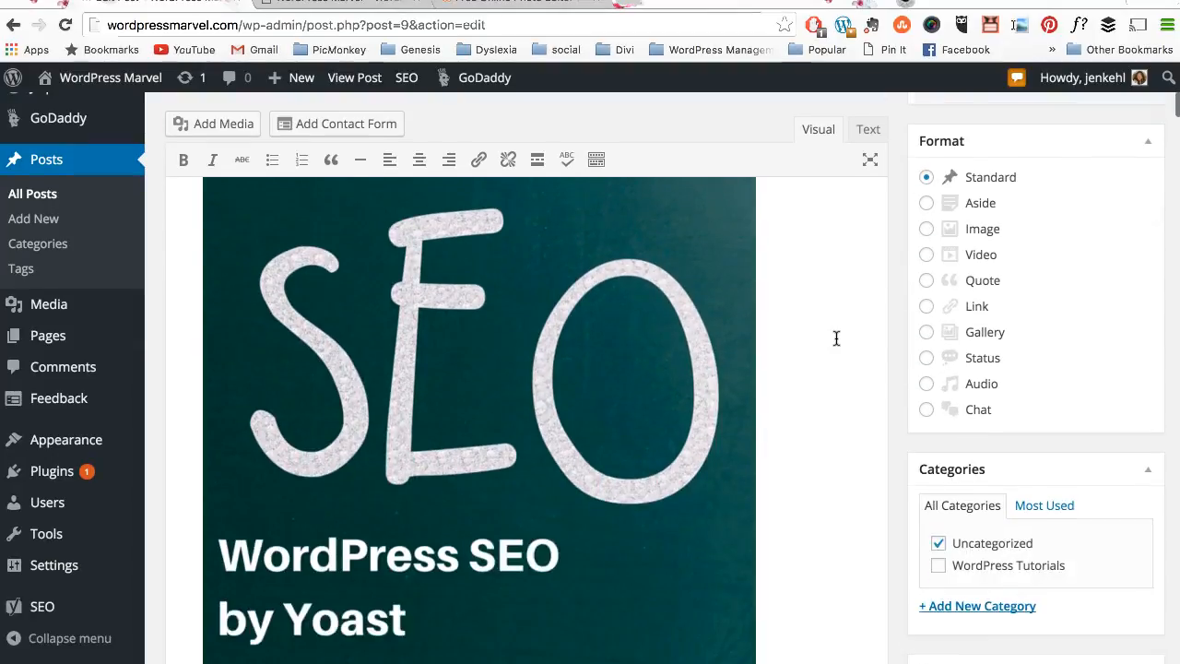
{"action": "scroll", "coordinate": [837, 338], "scroll_direction": "down", "scroll_amount": 20}
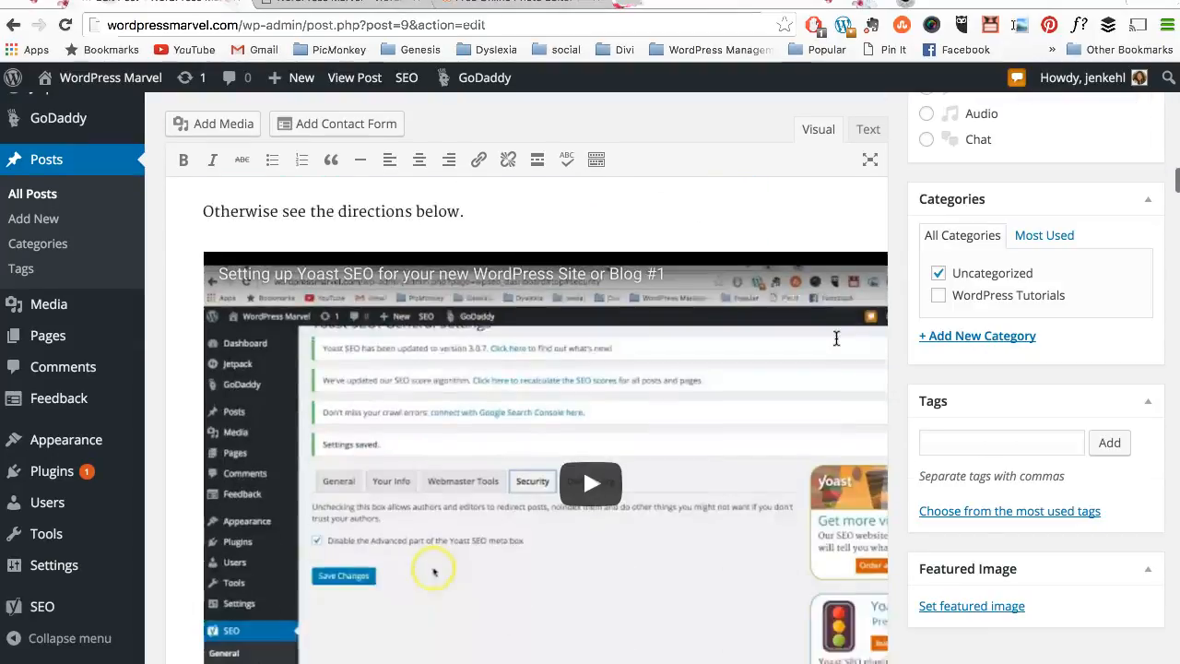
{"action": "scroll", "coordinate": [836, 338], "scroll_direction": "down", "scroll_amount": 15}
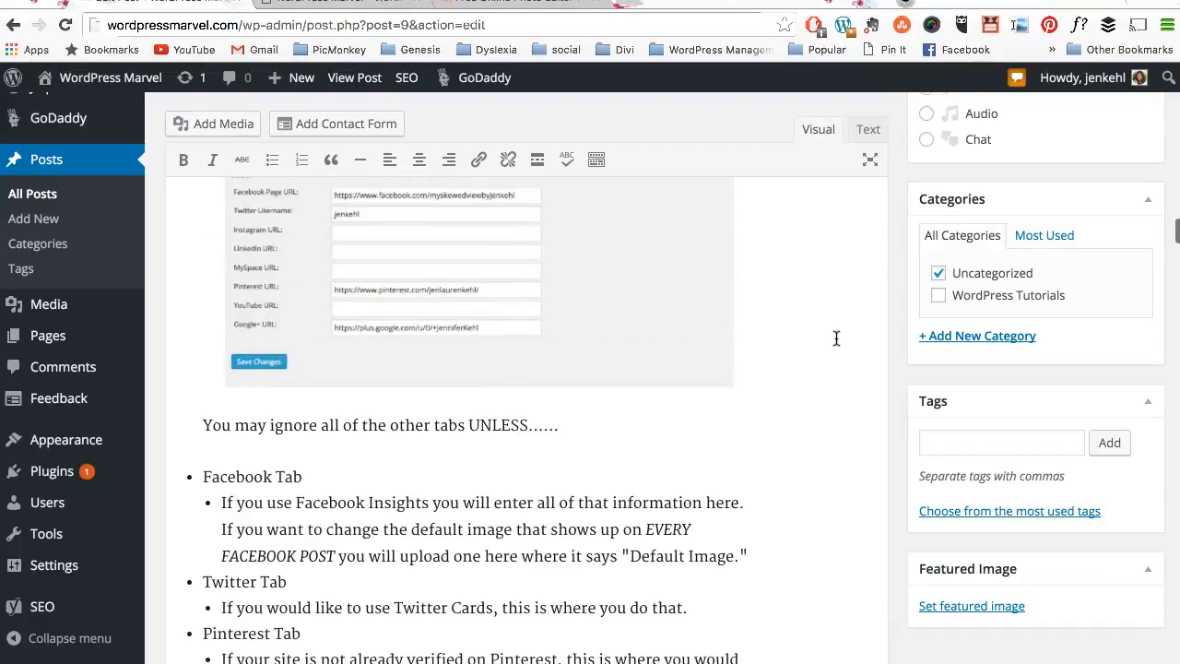
{"action": "scroll", "coordinate": [837, 338], "scroll_direction": "down", "scroll_amount": 4}
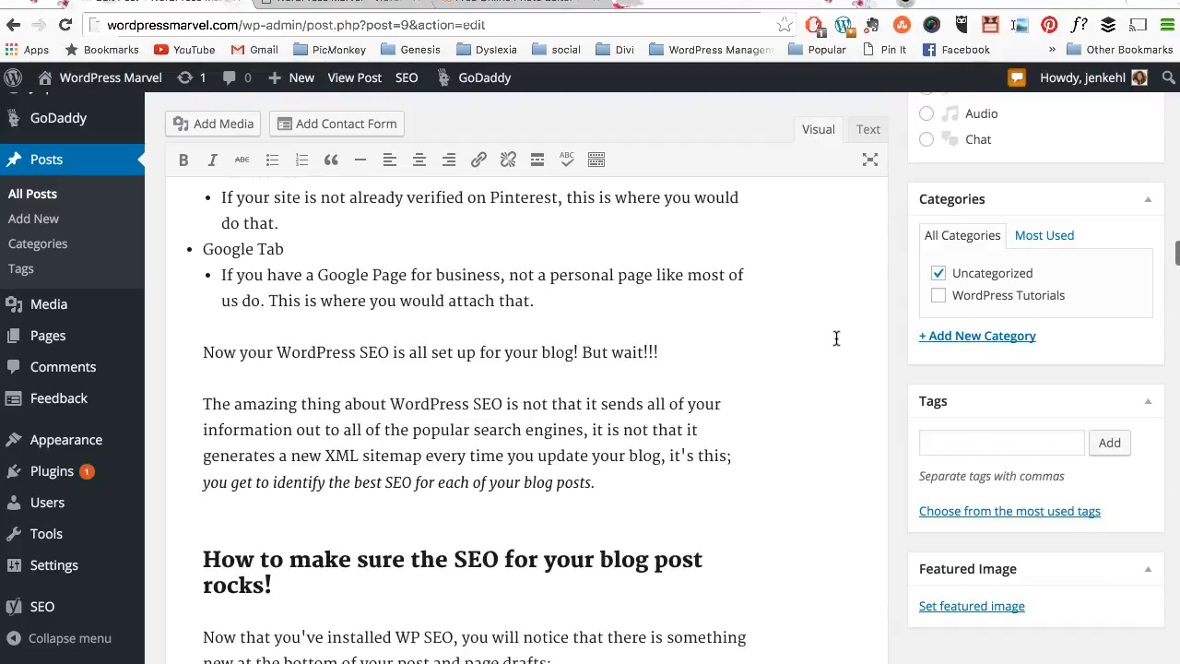
{"action": "scroll", "coordinate": [836, 338], "scroll_direction": "down", "scroll_amount": 20}
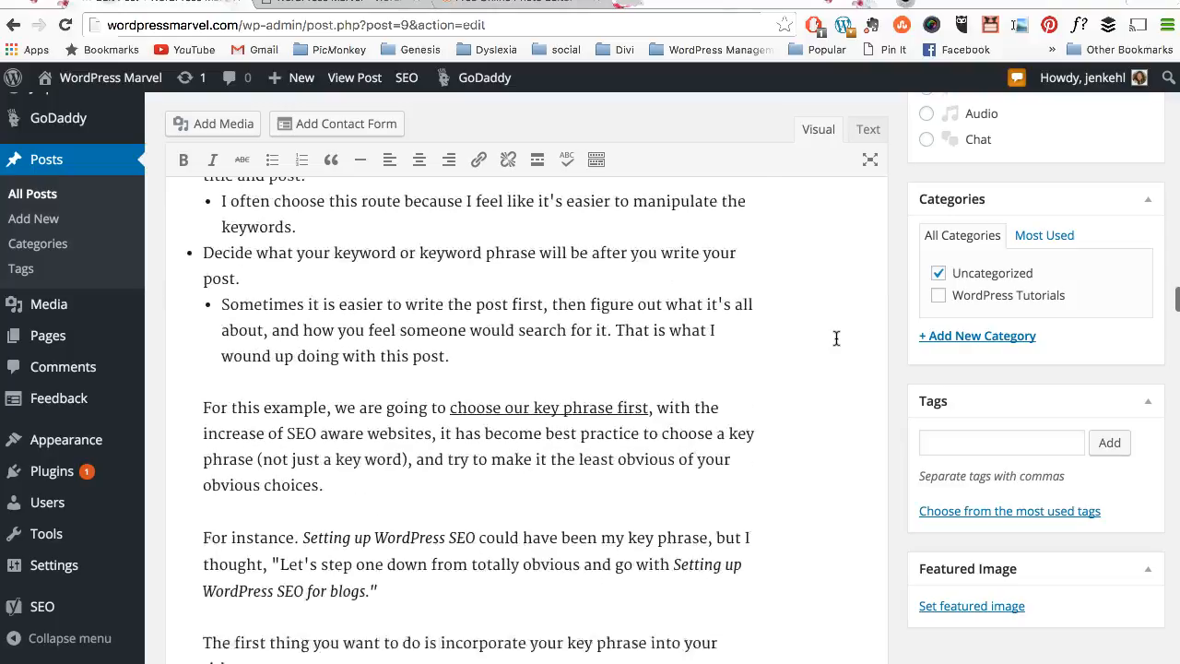
{"action": "scroll", "coordinate": [837, 339], "scroll_direction": "down", "scroll_amount": 20}
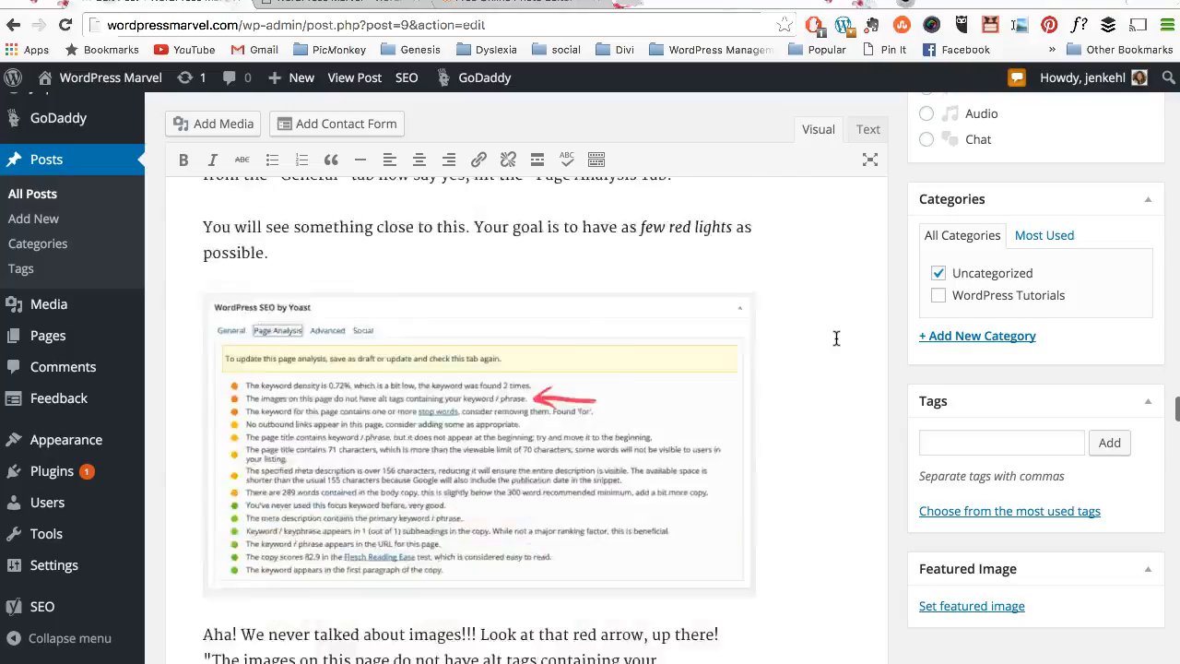
{"action": "scroll", "coordinate": [836, 338], "scroll_direction": "down", "scroll_amount": 20}
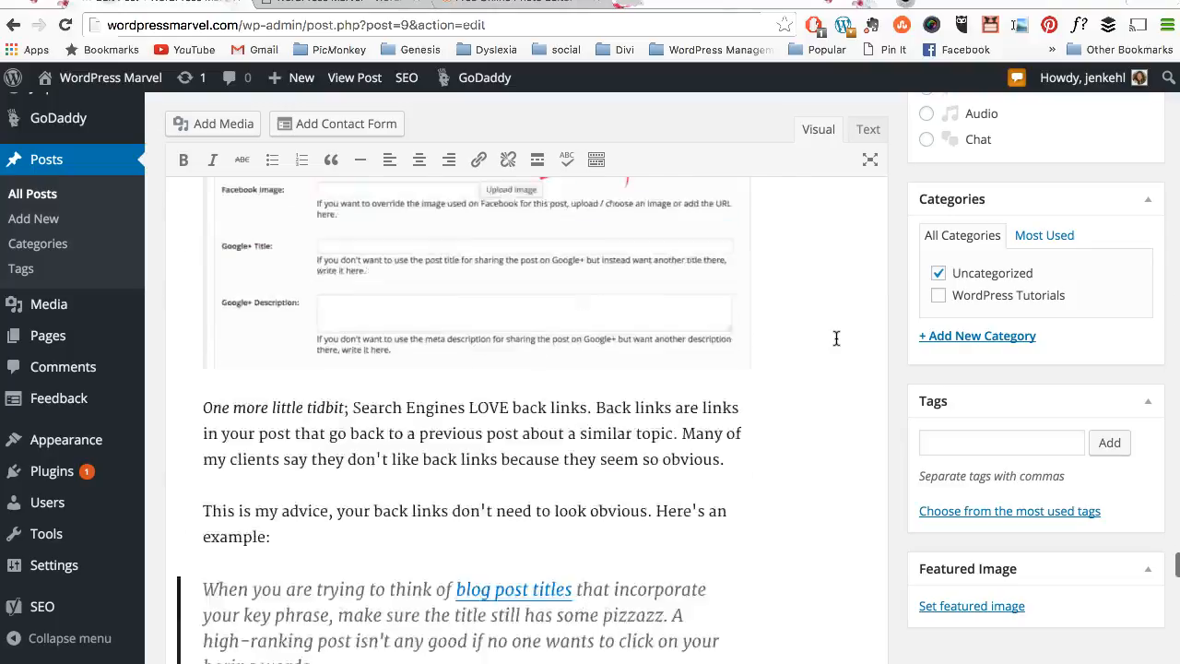
{"action": "scroll", "coordinate": [836, 338], "scroll_direction": "down", "scroll_amount": 10}
{"action": "scroll", "coordinate": [837, 338], "scroll_direction": "up", "scroll_amount": 2}
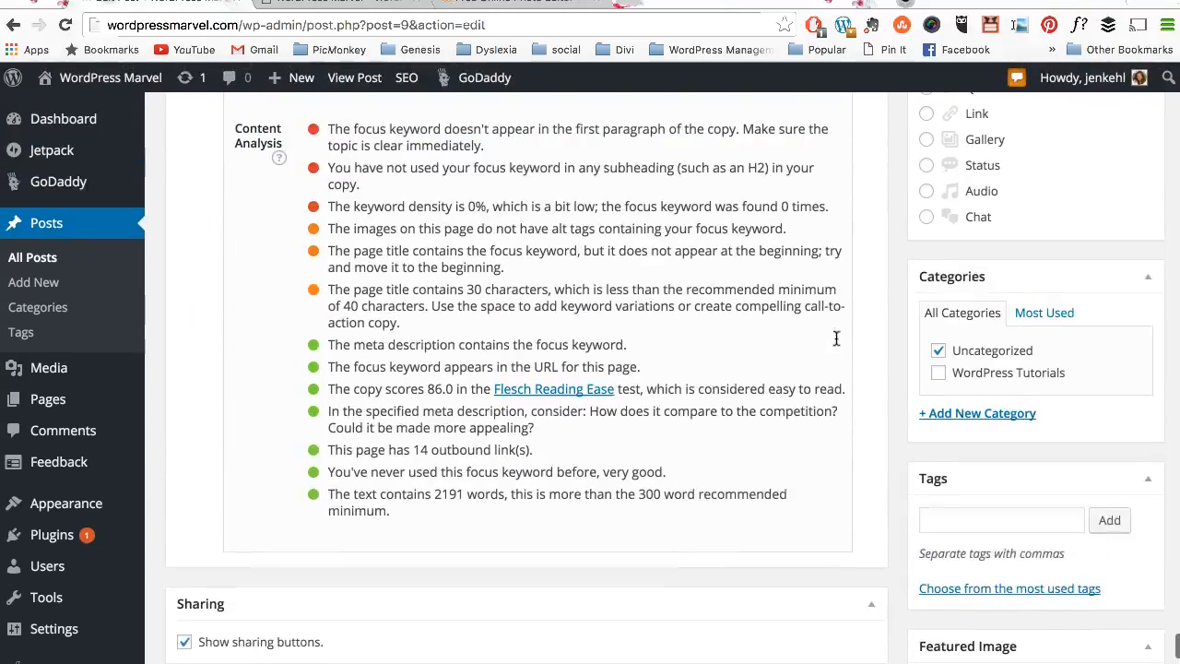
{"action": "scroll", "coordinate": [836, 338], "scroll_direction": "up", "scroll_amount": 5}
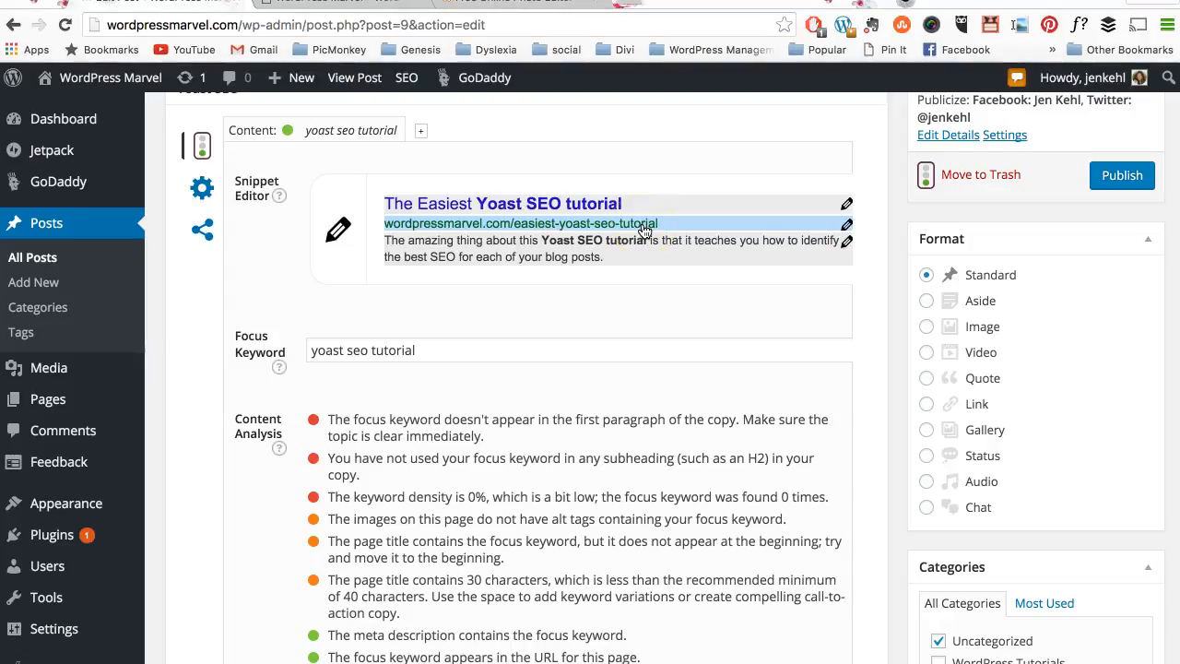
{"action": "left_click", "coordinate": [633, 256]}
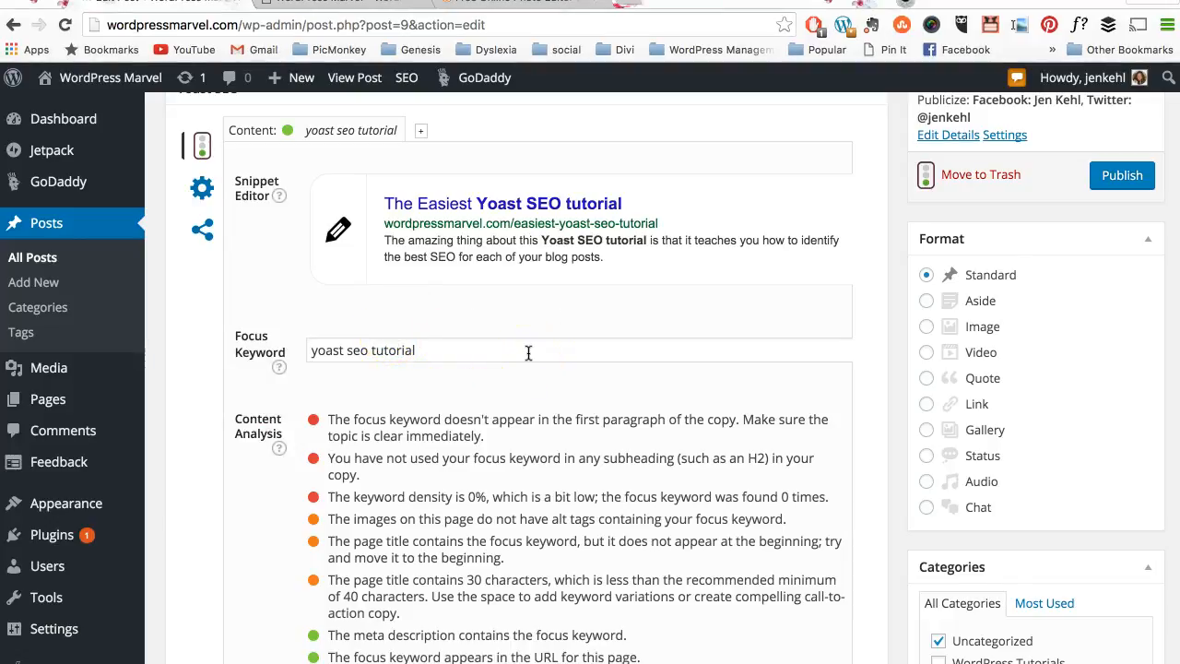
- Look back over the post's sections on image alt text and social settings, and recheck the full Yoast content analysis list
{"action": "scroll", "coordinate": [528, 353], "scroll_direction": "up", "scroll_amount": 10}
{"action": "scroll", "coordinate": [528, 353], "scroll_direction": "up", "scroll_amount": 10}
{"action": "scroll", "coordinate": [529, 353], "scroll_direction": "up", "scroll_amount": 10}
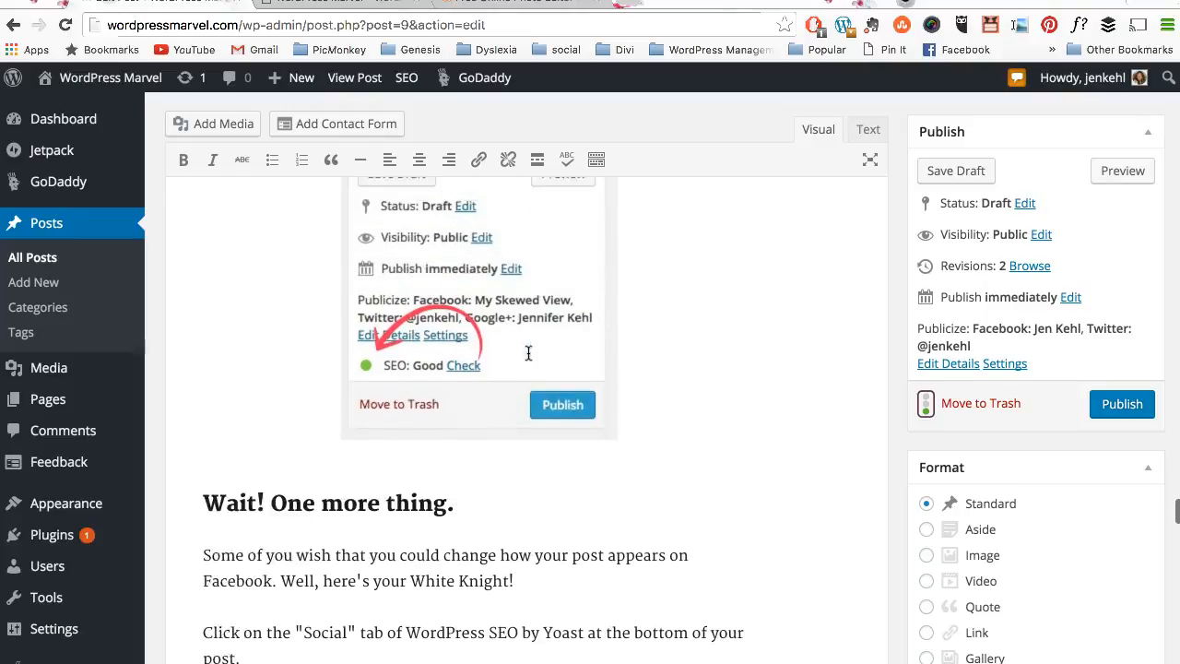
{"action": "scroll", "coordinate": [528, 353], "scroll_direction": "up", "scroll_amount": 10}
{"action": "scroll", "coordinate": [529, 353], "scroll_direction": "up", "scroll_amount": 10}
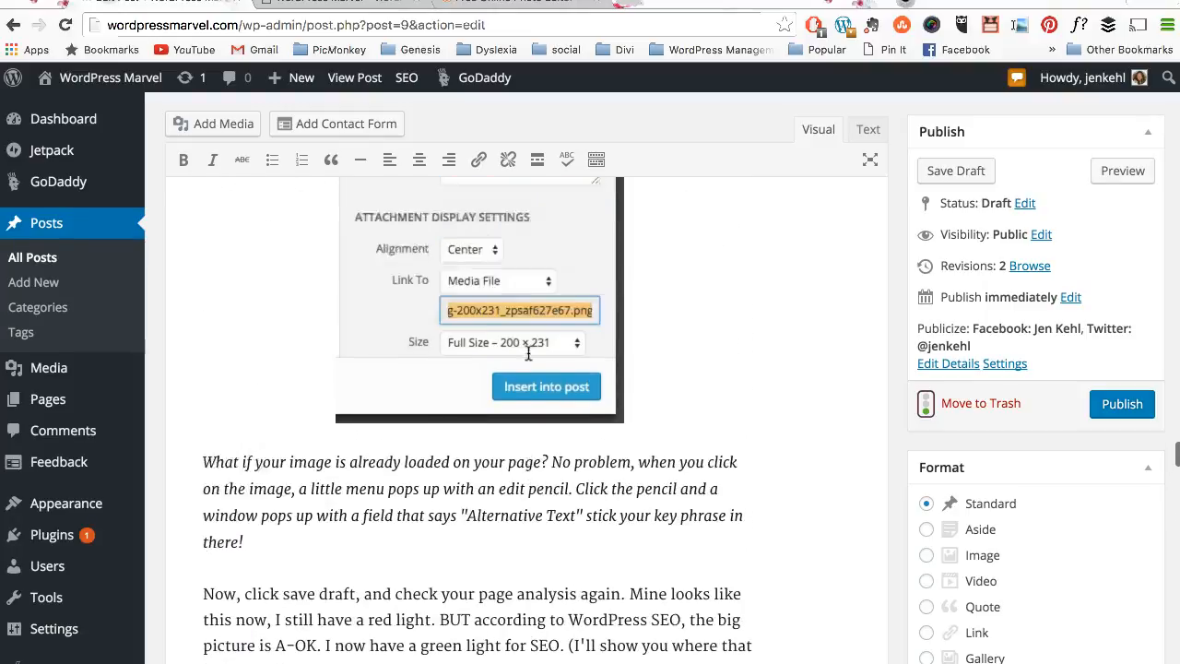
{"action": "scroll", "coordinate": [528, 353], "scroll_direction": "up", "scroll_amount": 10}
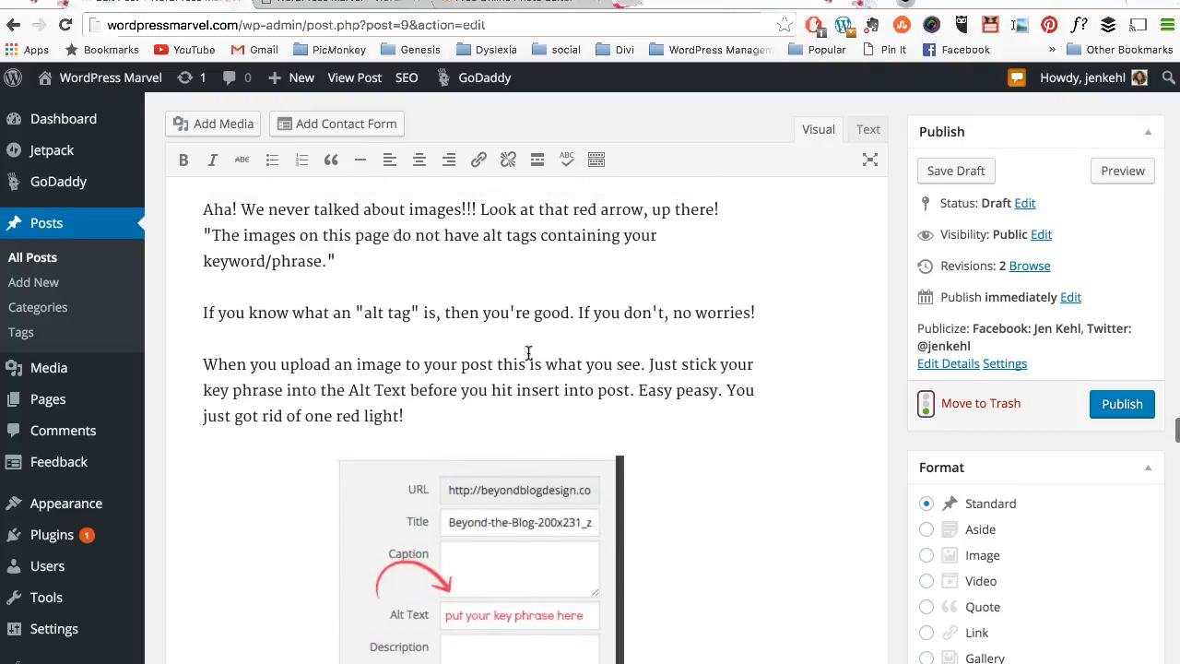
{"action": "scroll", "coordinate": [529, 353], "scroll_direction": "up", "scroll_amount": 10}
{"action": "scroll", "coordinate": [528, 354], "scroll_direction": "up", "scroll_amount": 2}
{"action": "scroll", "coordinate": [529, 353], "scroll_direction": "down", "scroll_amount": 15}
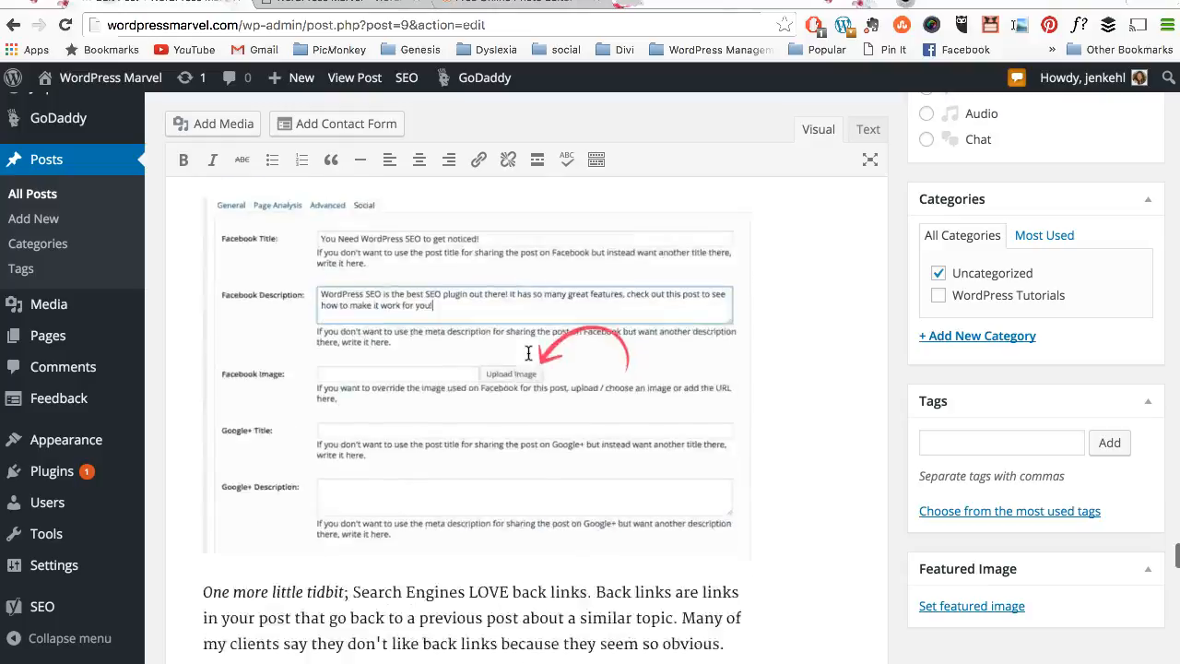
{"action": "scroll", "coordinate": [528, 353], "scroll_direction": "down", "scroll_amount": 15}
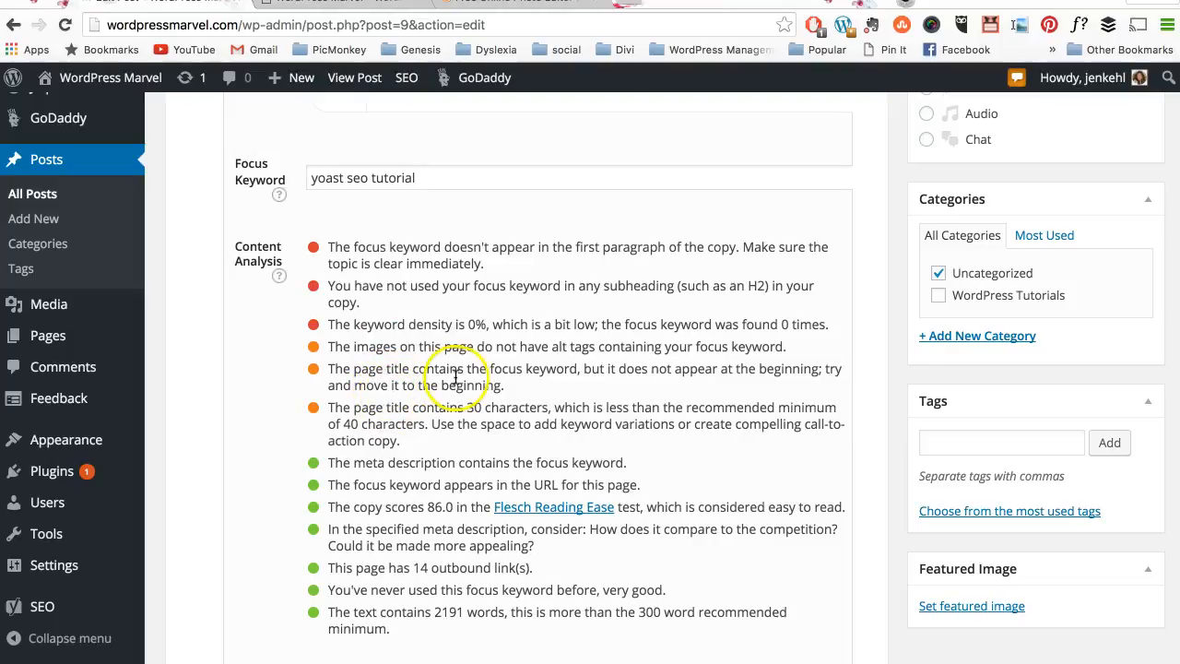
{"action": "scroll", "coordinate": [543, 387], "scroll_direction": "down", "scroll_amount": 3}
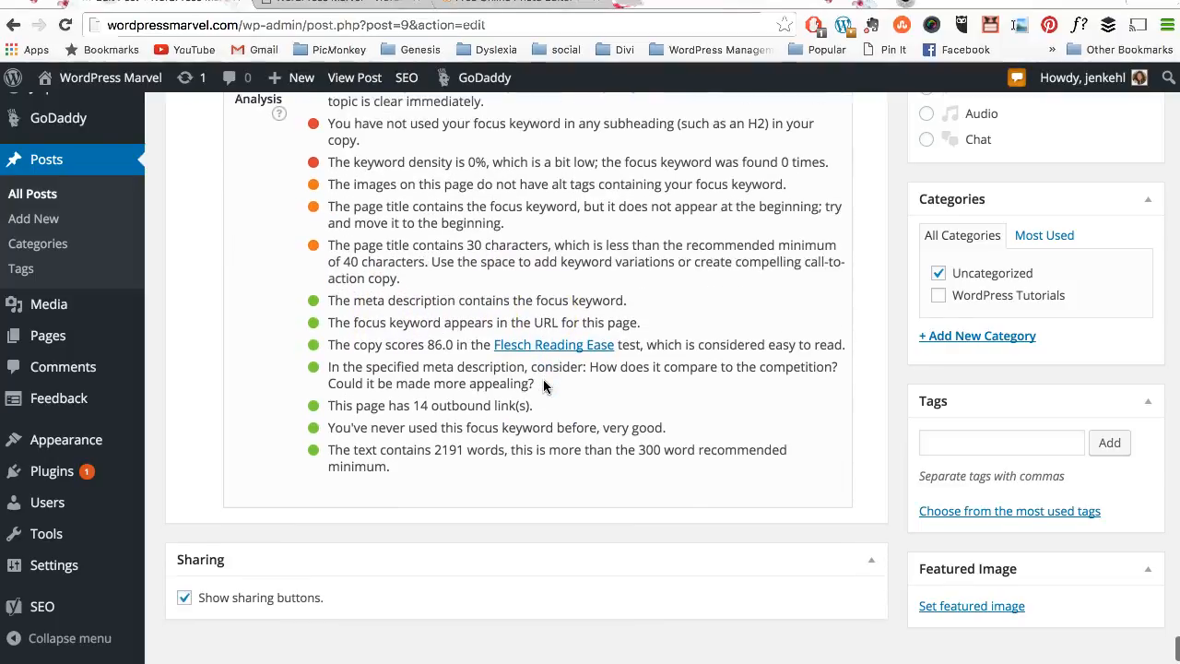
- Replace "WordPress" with "Yoast" in the italic phrase "Setting up WordPress SEO" in the paragraph beginning "For instance"
{"action": "scroll", "coordinate": [544, 387], "scroll_direction": "up", "scroll_amount": 20}
{"action": "scroll", "coordinate": [544, 387], "scroll_direction": "up", "scroll_amount": 15}
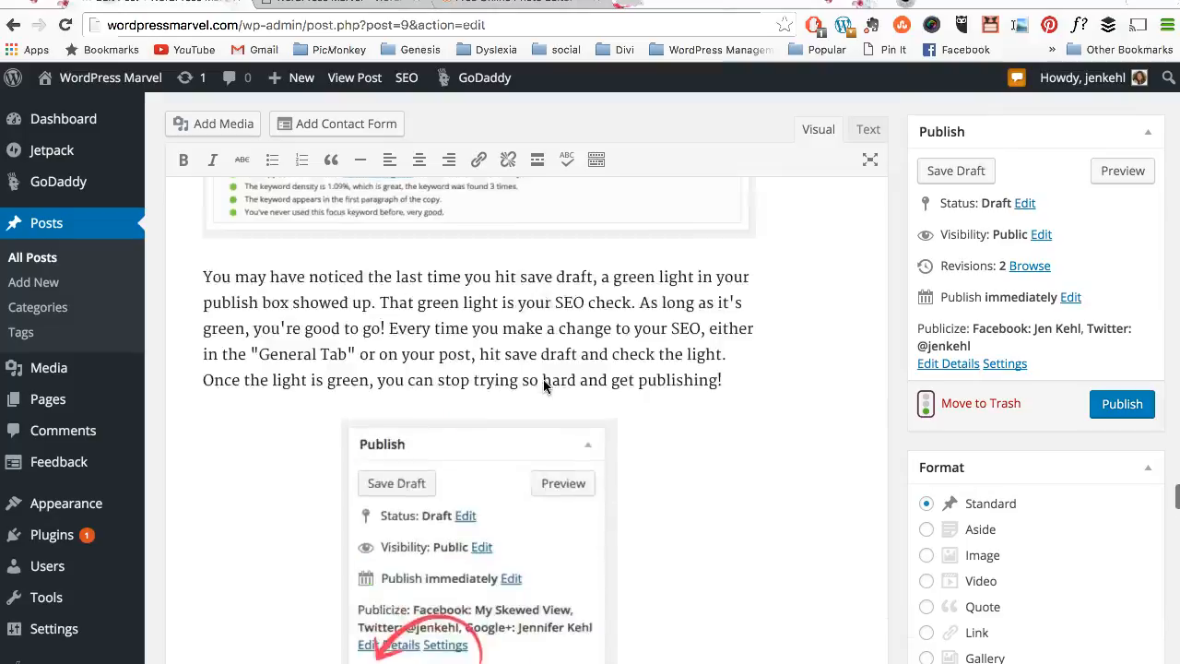
{"action": "scroll", "coordinate": [544, 387], "scroll_direction": "up", "scroll_amount": 12}
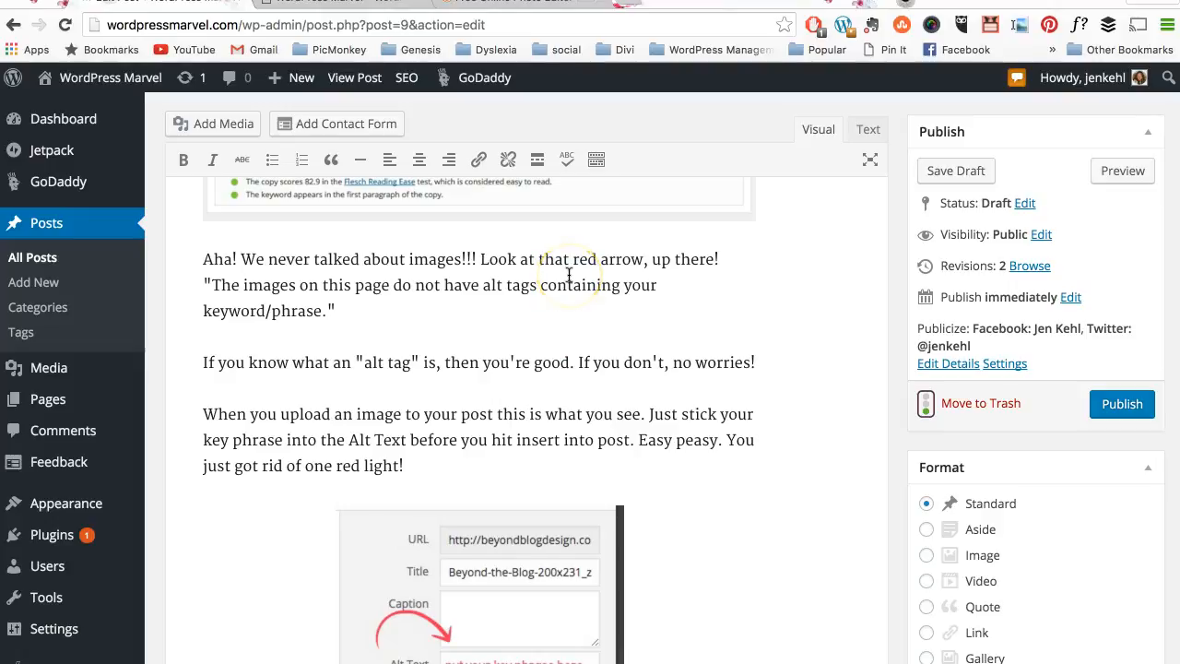
{"action": "scroll", "coordinate": [569, 274], "scroll_direction": "up", "scroll_amount": 10}
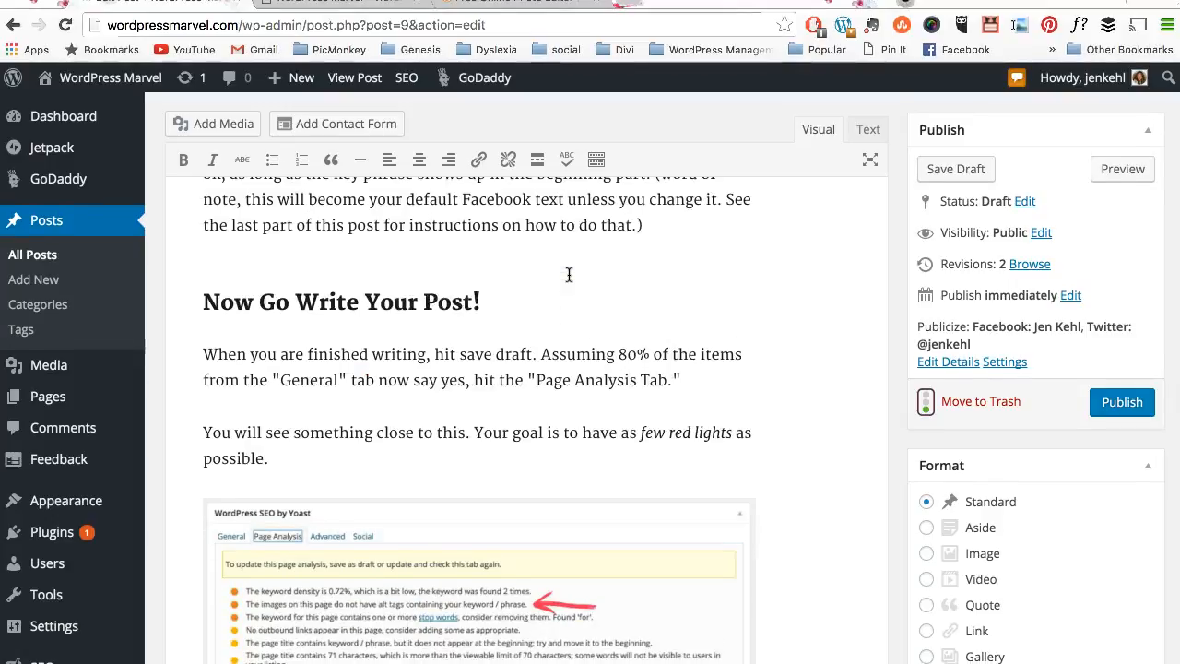
{"action": "scroll", "coordinate": [568, 274], "scroll_direction": "up", "scroll_amount": 2}
{"action": "scroll", "coordinate": [568, 274], "scroll_direction": "up", "scroll_amount": 9}
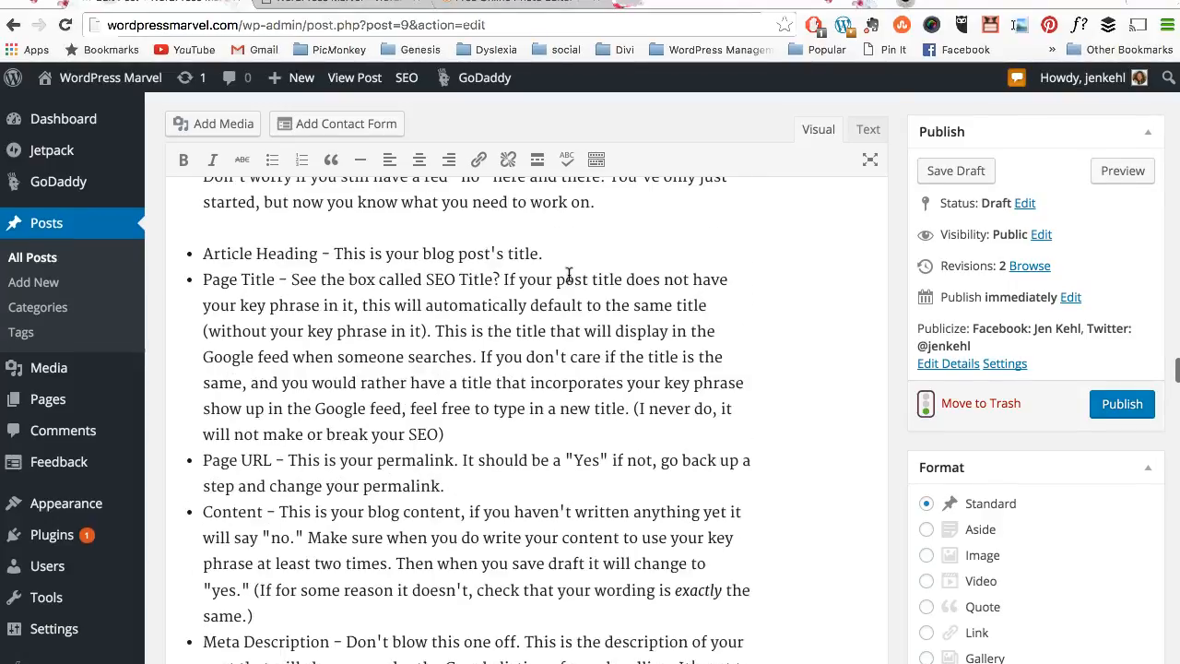
{"action": "scroll", "coordinate": [568, 274], "scroll_direction": "up", "scroll_amount": 15}
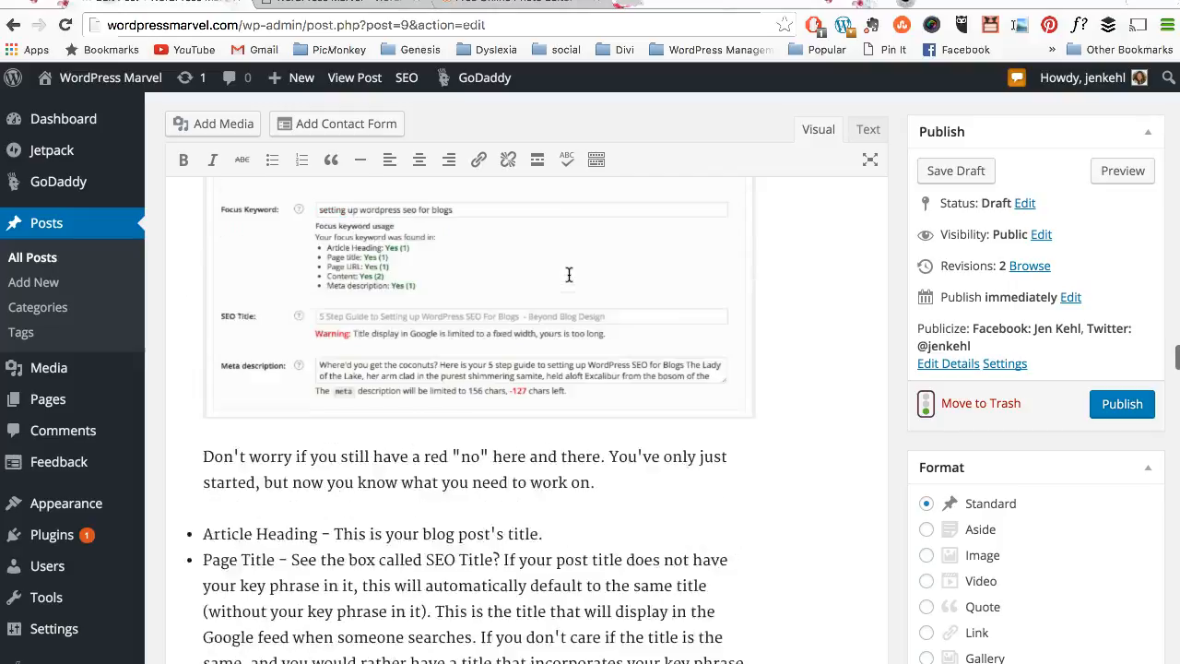
{"action": "scroll", "coordinate": [569, 274], "scroll_direction": "up", "scroll_amount": 9}
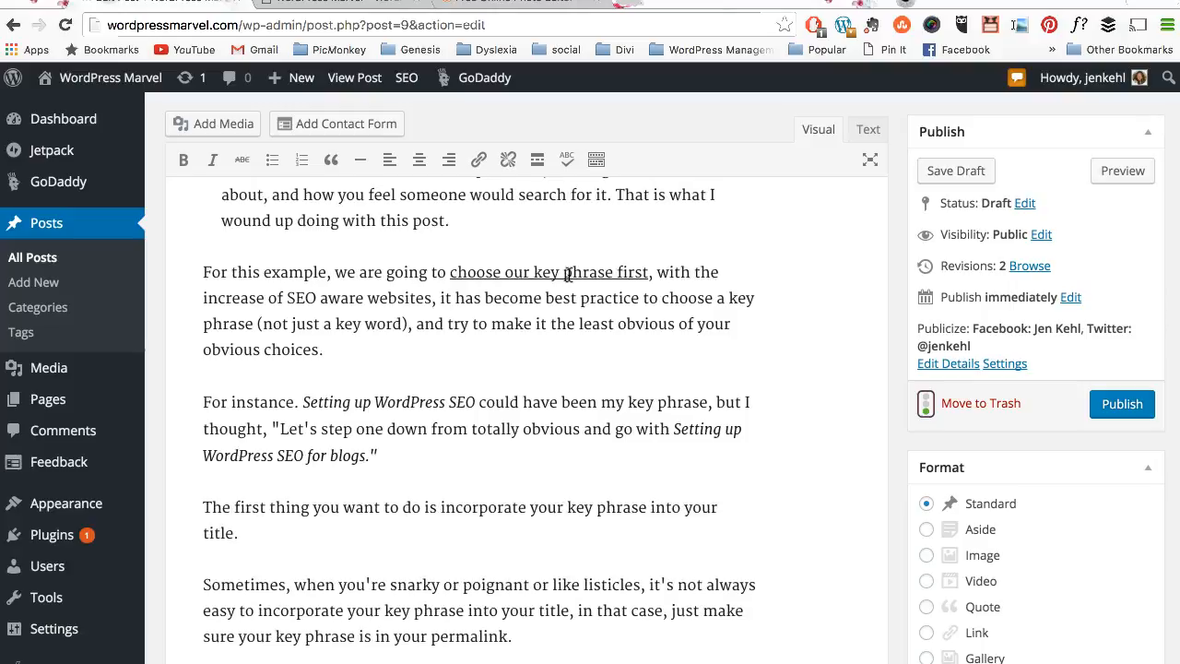
{"action": "left_click", "coordinate": [475, 402]}
{"action": "left_click_drag", "start_coordinate": [446, 402], "coordinate": [378, 403]}
{"action": "type", "text": "Yoast"}
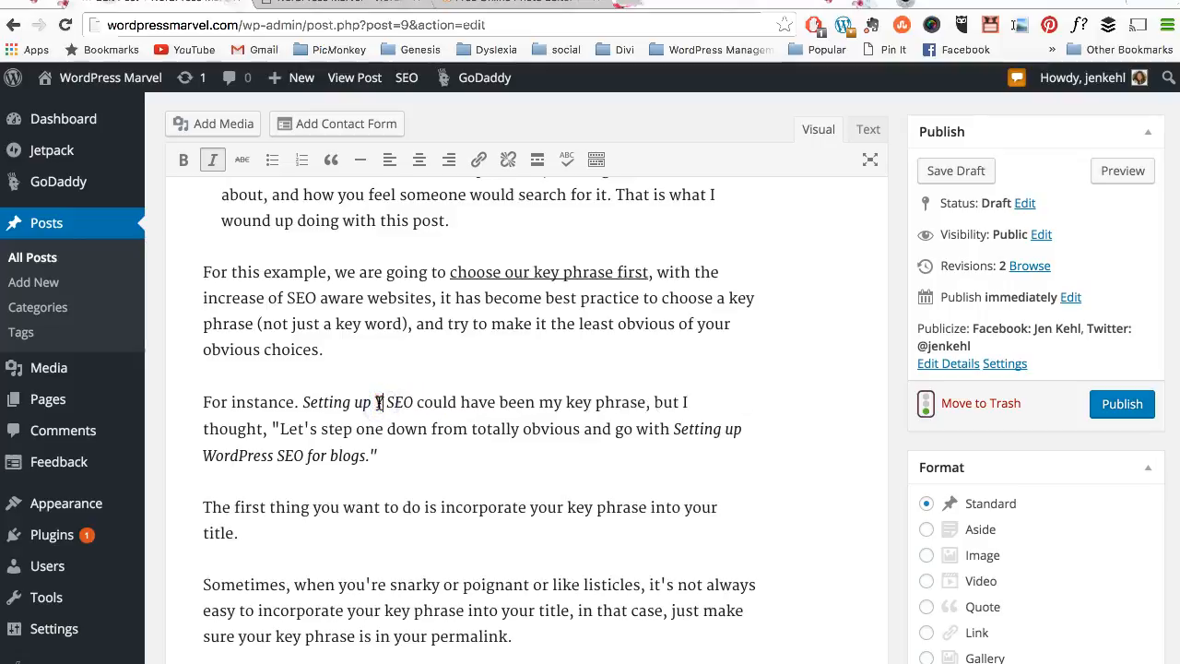
- Search existing content for "seo" and link the phrase "Setting up Yoast SEO" to the post "SEO For Bloggers", opening in a new tab
{"action": "left_click_drag", "start_coordinate": [444, 402], "coordinate": [312, 400]}
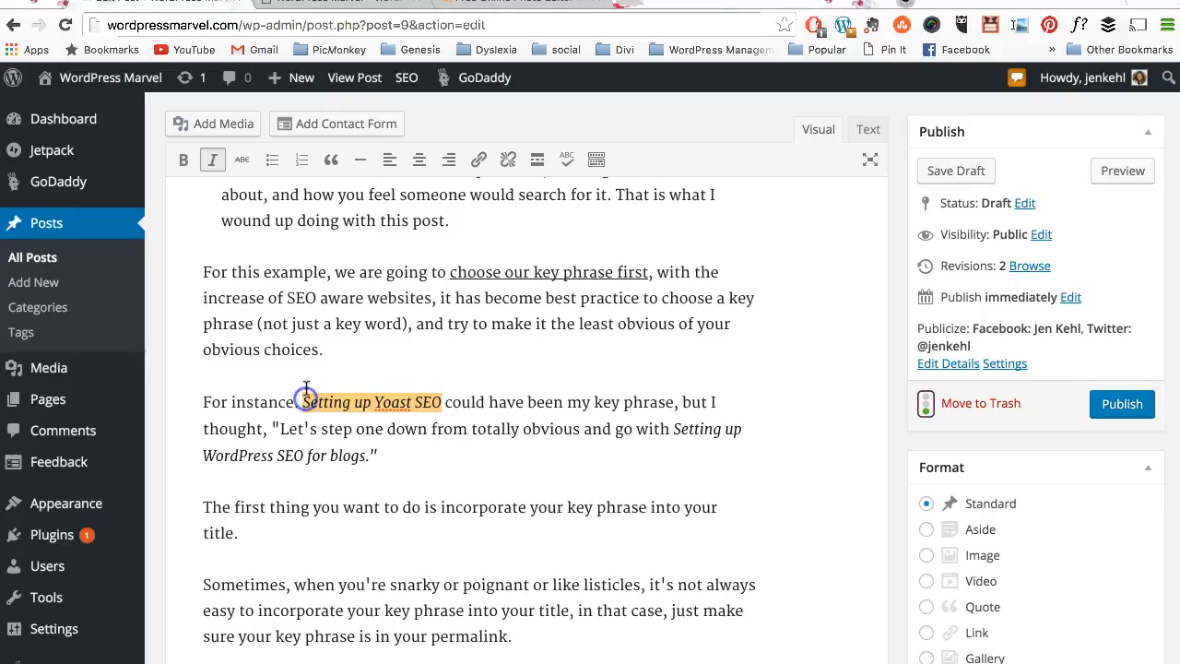
{"action": "scroll", "coordinate": [313, 208], "scroll_direction": "up", "scroll_amount": 1}
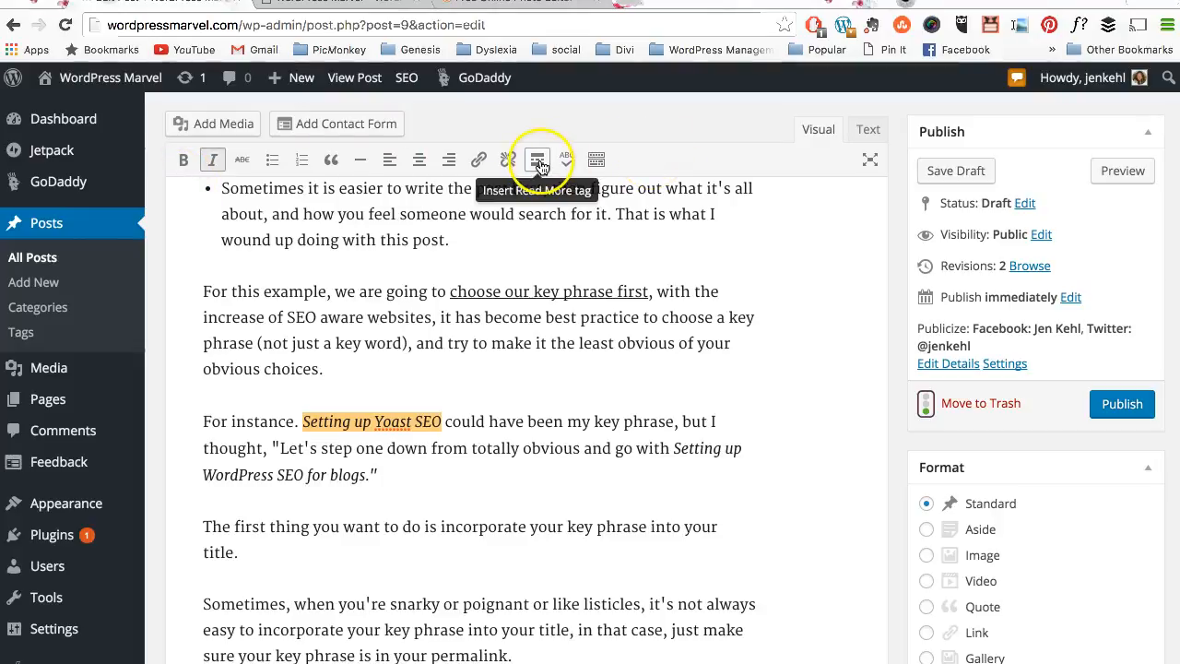
{"action": "left_click", "coordinate": [596, 160]}
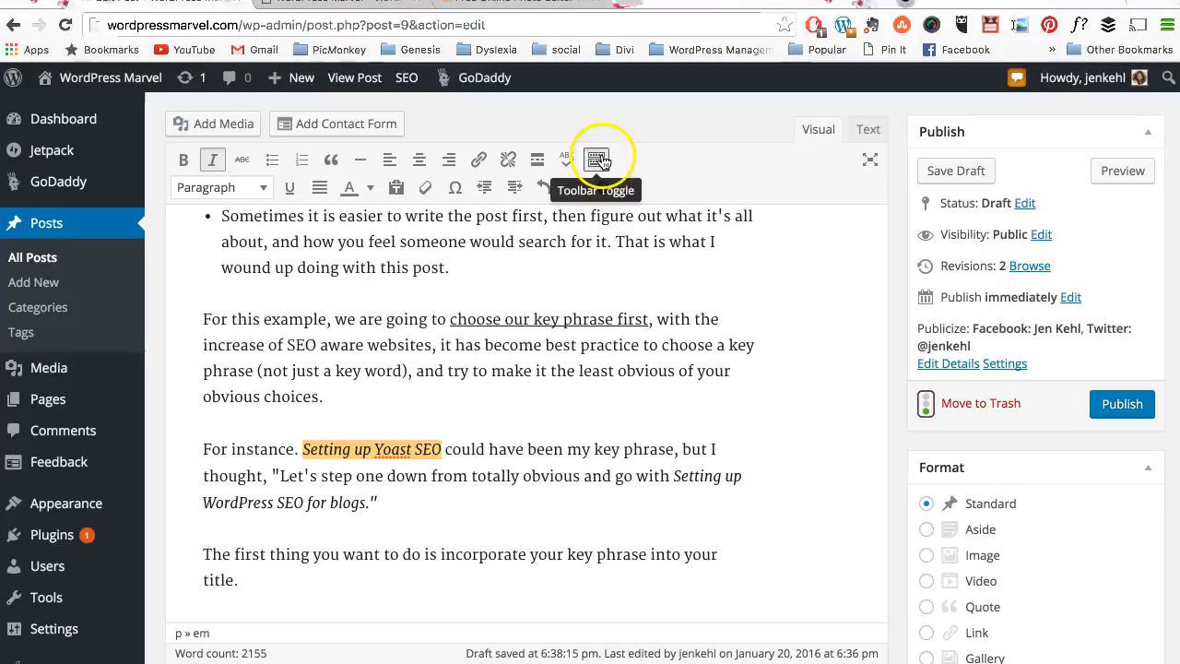
{"action": "left_click", "coordinate": [478, 173]}
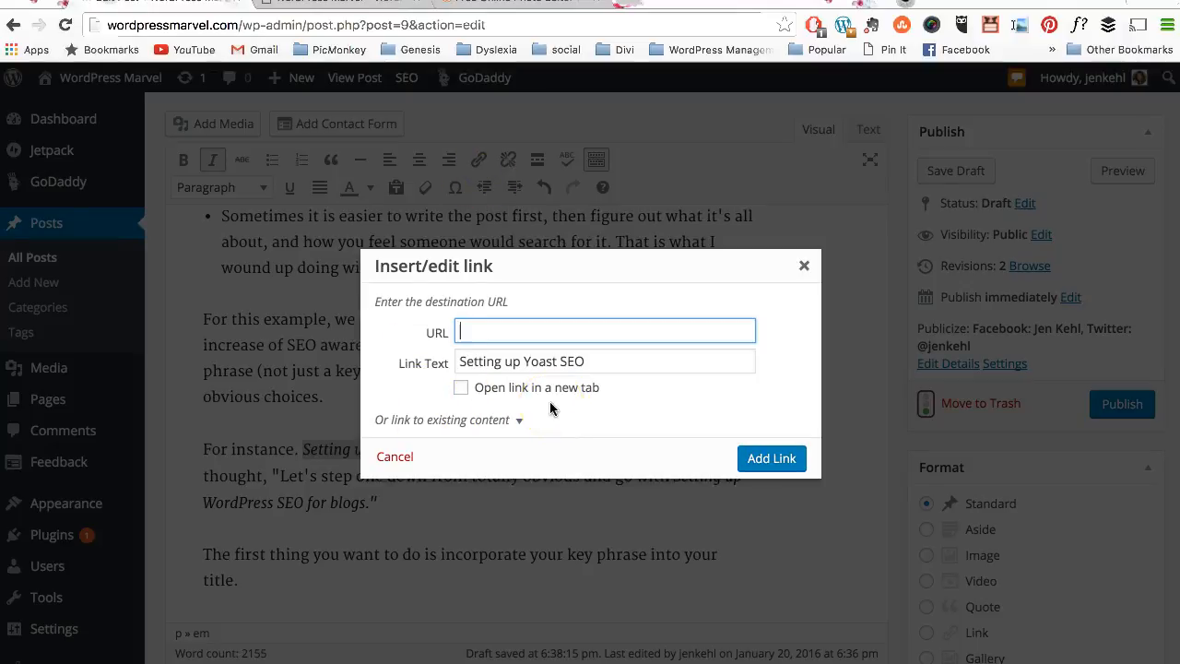
{"action": "left_click", "coordinate": [519, 420]}
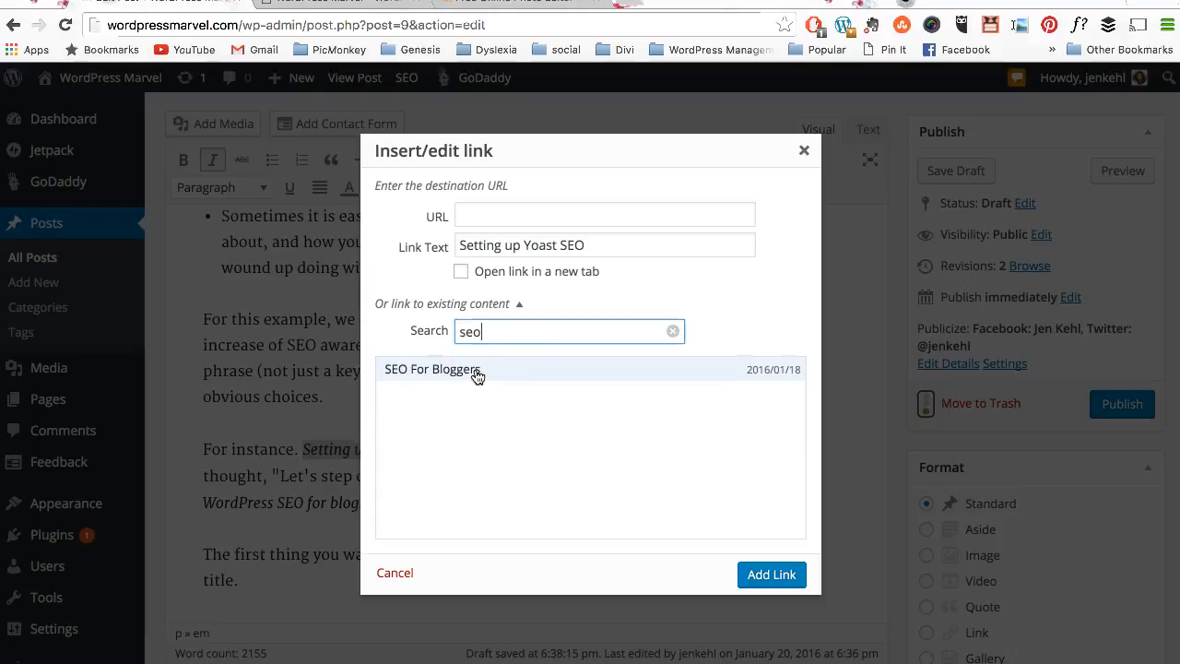
{"action": "left_click", "coordinate": [476, 373]}
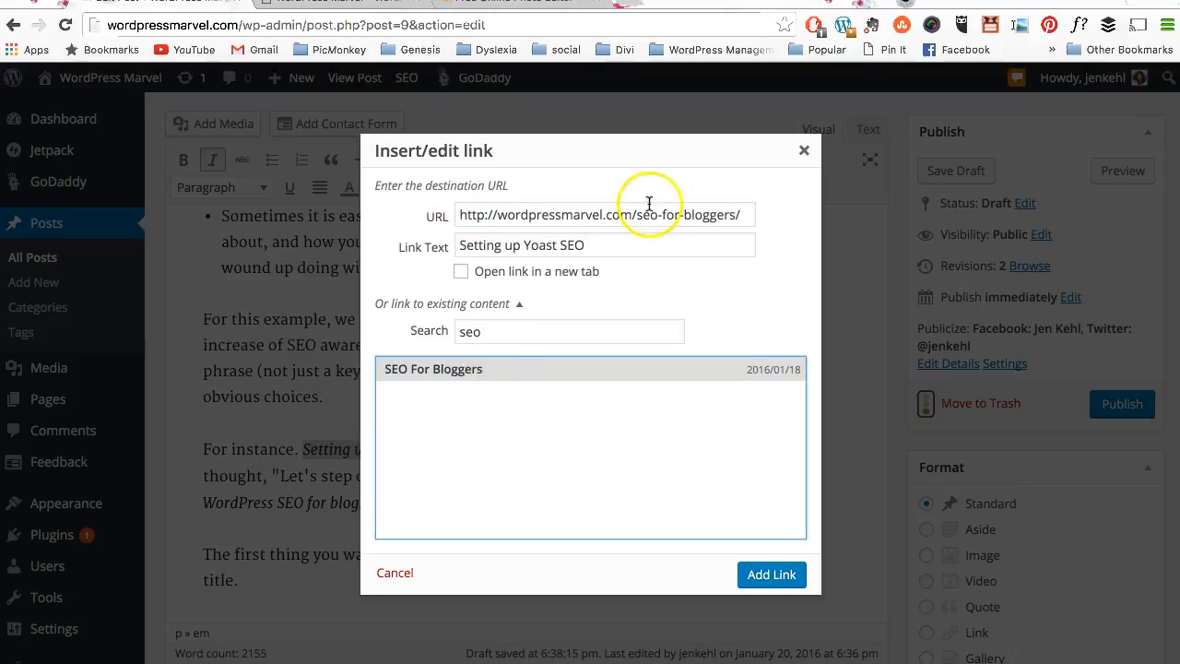
{"action": "left_click", "coordinate": [461, 272]}
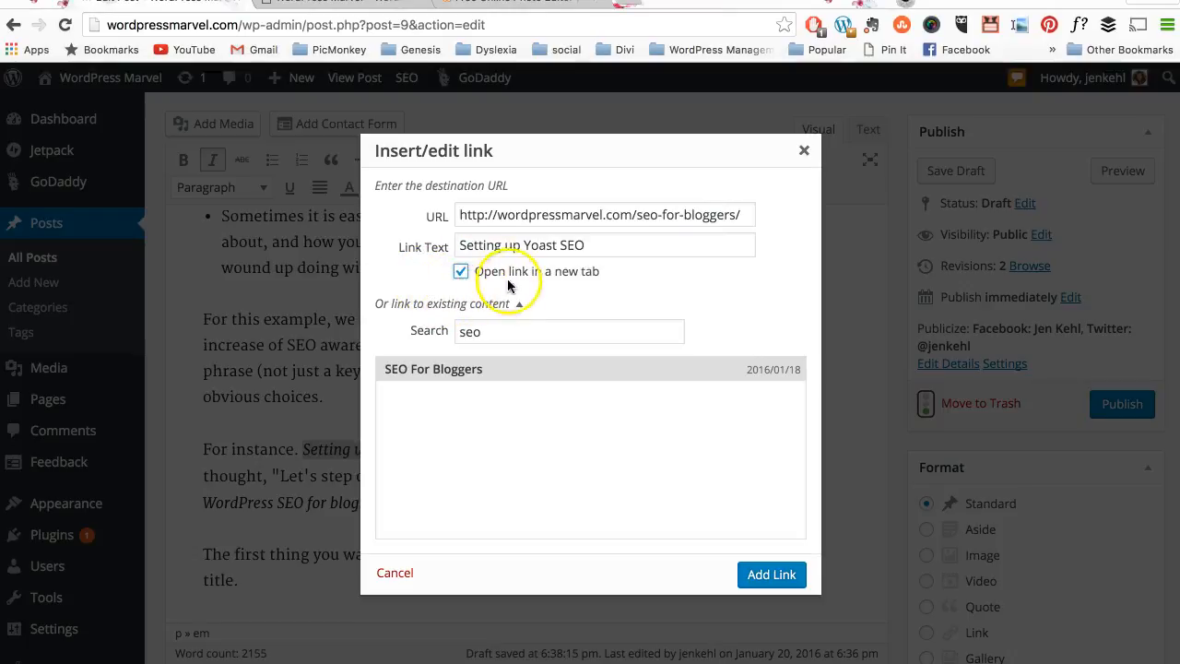
{"action": "left_click", "coordinate": [771, 574]}
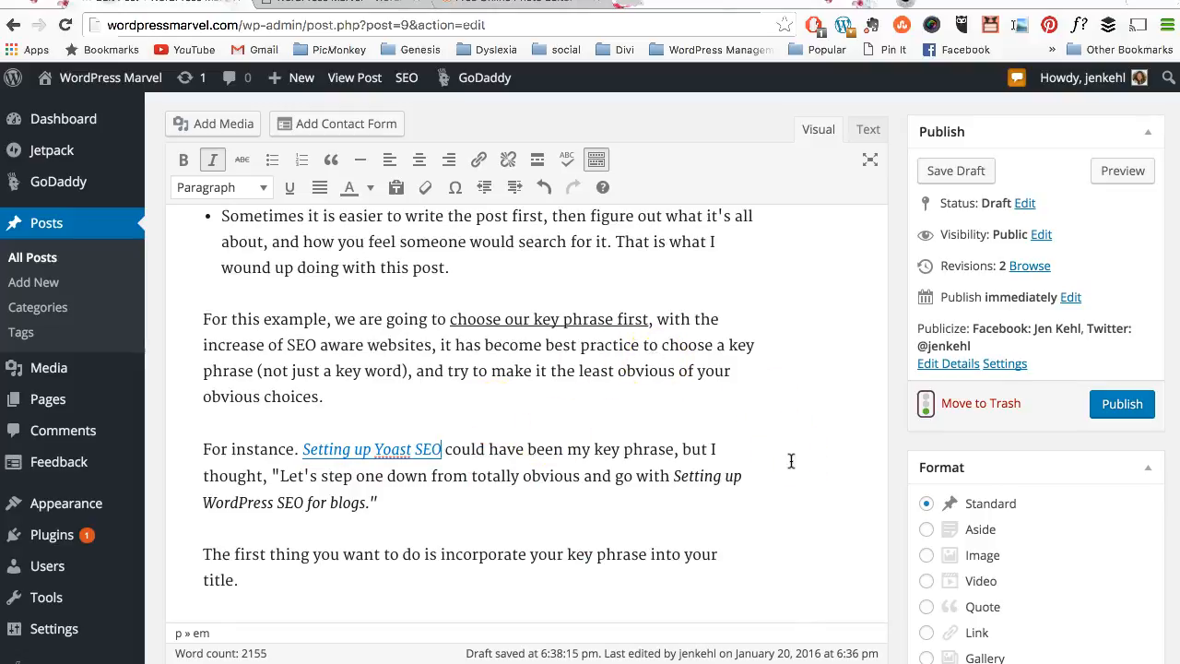
- Assign the post to the WordPress Tutorials category and remove it from Uncategorized
{"action": "scroll", "coordinate": [791, 461], "scroll_direction": "down", "scroll_amount": 15}
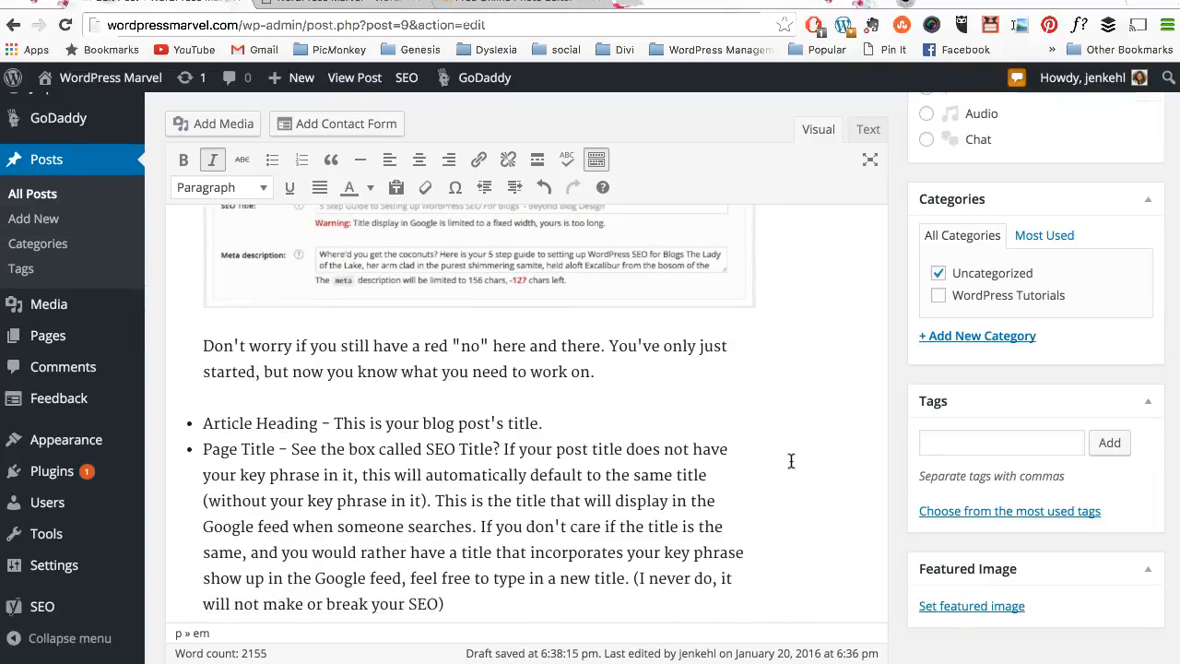
{"action": "scroll", "coordinate": [791, 460], "scroll_direction": "up", "scroll_amount": 5}
{"action": "left_click", "coordinate": [937, 574]}
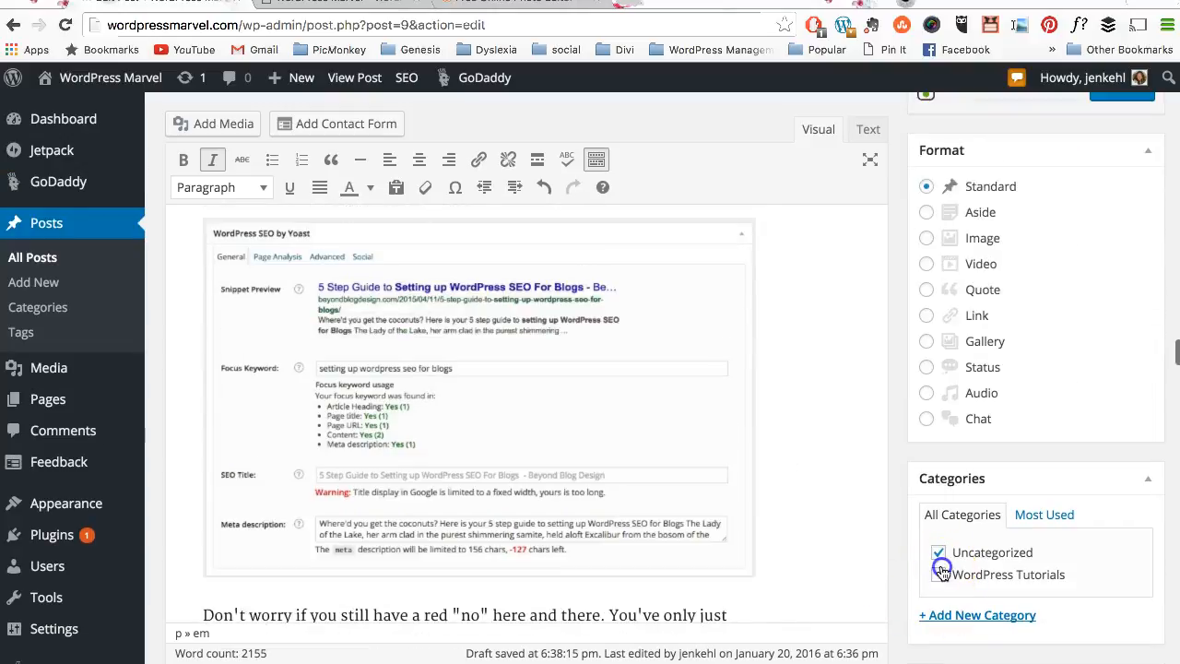
{"action": "left_click", "coordinate": [937, 552]}
{"action": "scroll", "coordinate": [785, 381], "scroll_direction": "up", "scroll_amount": 5}
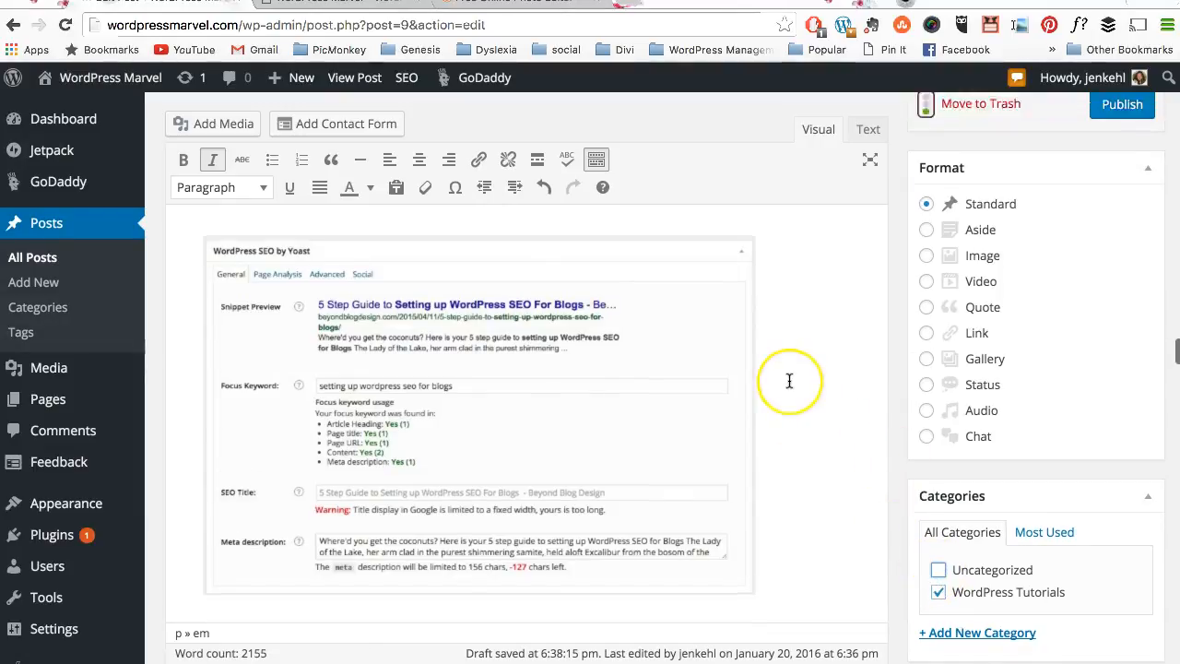
{"action": "scroll", "coordinate": [790, 381], "scroll_direction": "up", "scroll_amount": 3}
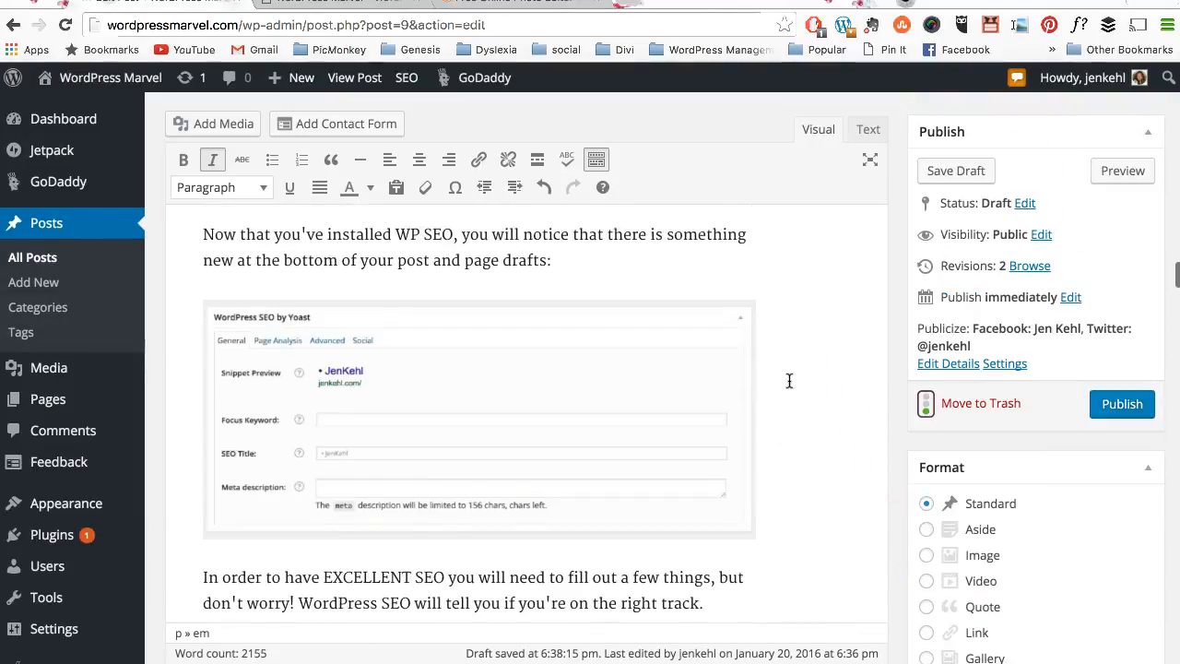